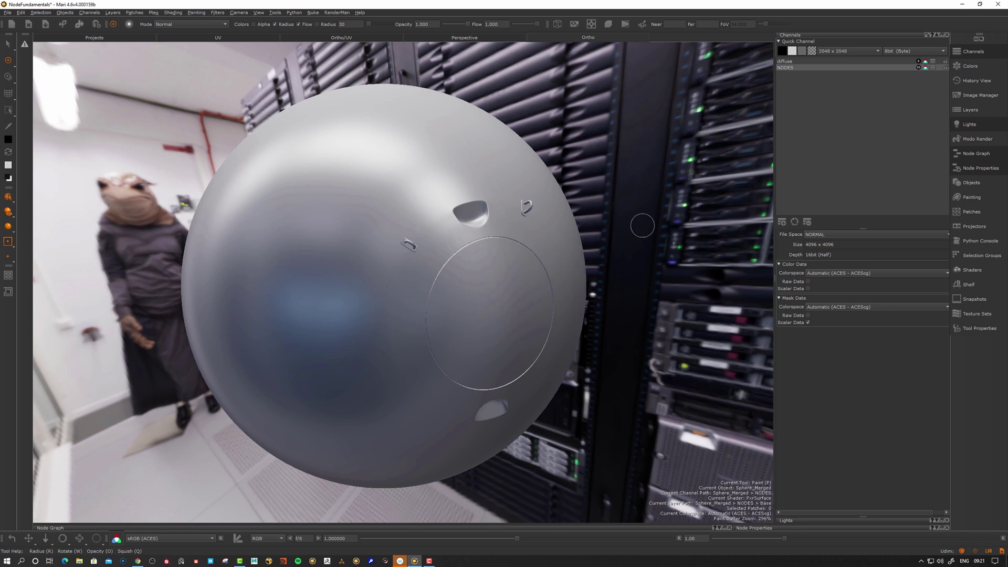
# Show the layer stack of the NODES channel and add a new paint layer above the Base layer
pyautogui.click(971, 112)
pyautogui.moveTo(823, 77); pyautogui.dragTo(834, 132)
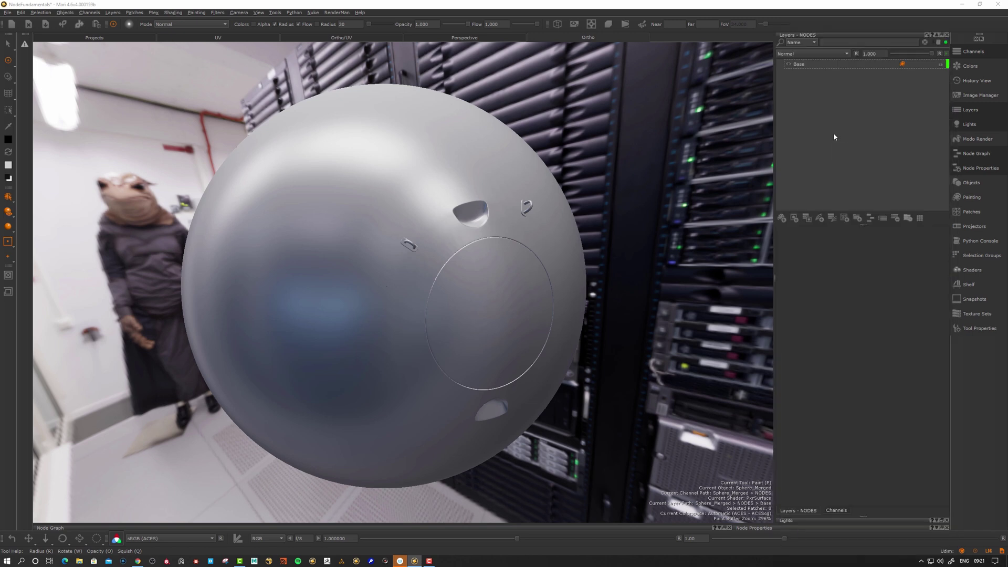
pyautogui.keyDown('alt'); pyautogui.moveTo(554, 260); pyautogui.dragTo(535, 256); pyautogui.keyUp('alt')
pyautogui.click(801, 65)
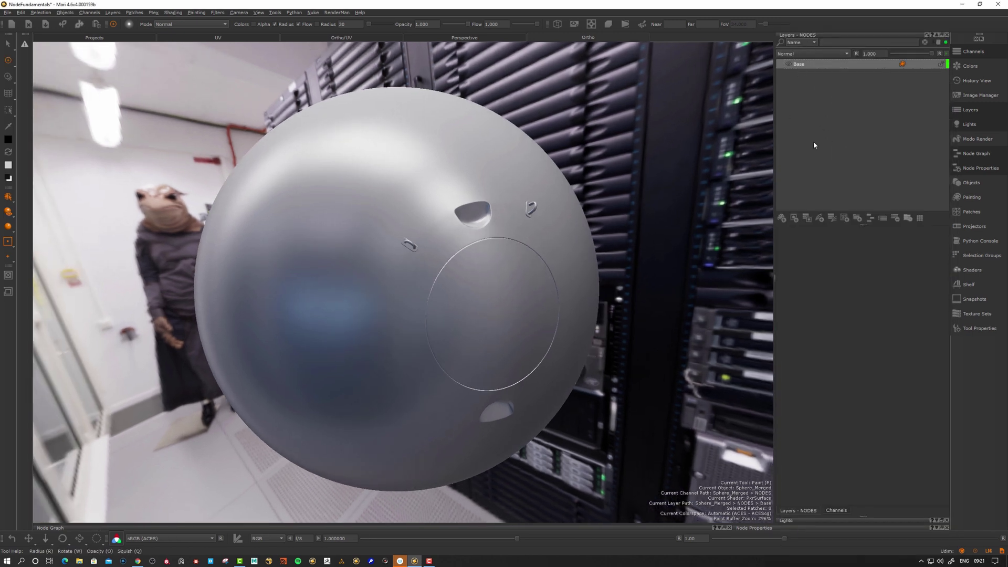
pyautogui.click(782, 218)
# Add a Color procedural layer directly above the Base layer
pyautogui.click(800, 74)
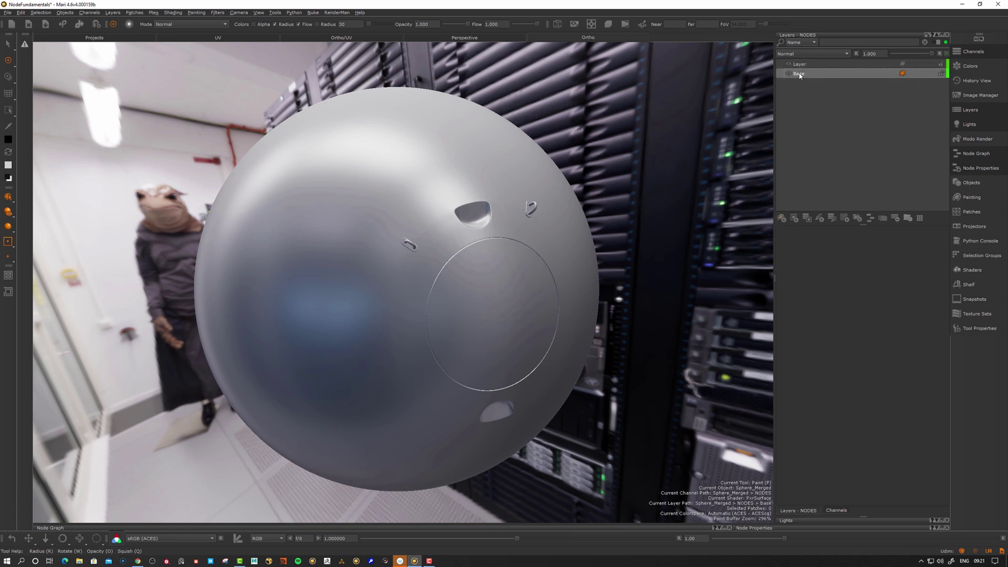
pyautogui.press('Tab')
pyautogui.write('col')
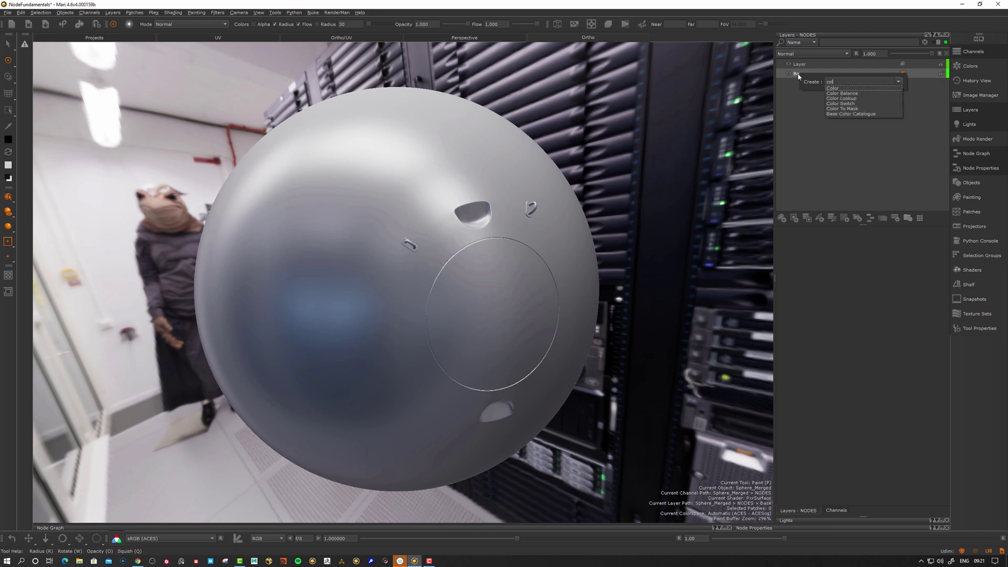
pyautogui.press('Down')
pyautogui.press('Return')
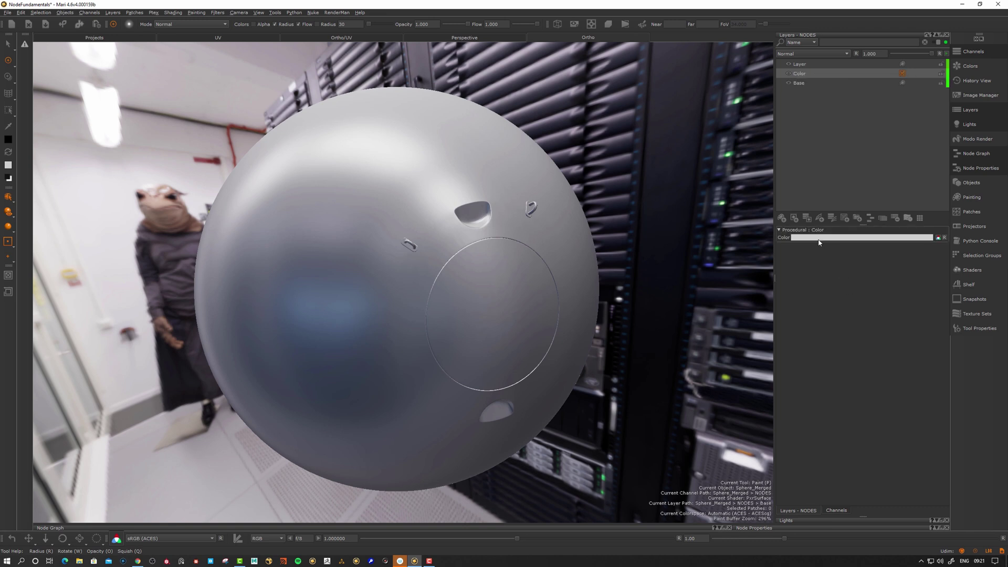
# Set the Color layer to a saturated blue with about H 243, S 67 and V 83
pyautogui.click(837, 238)
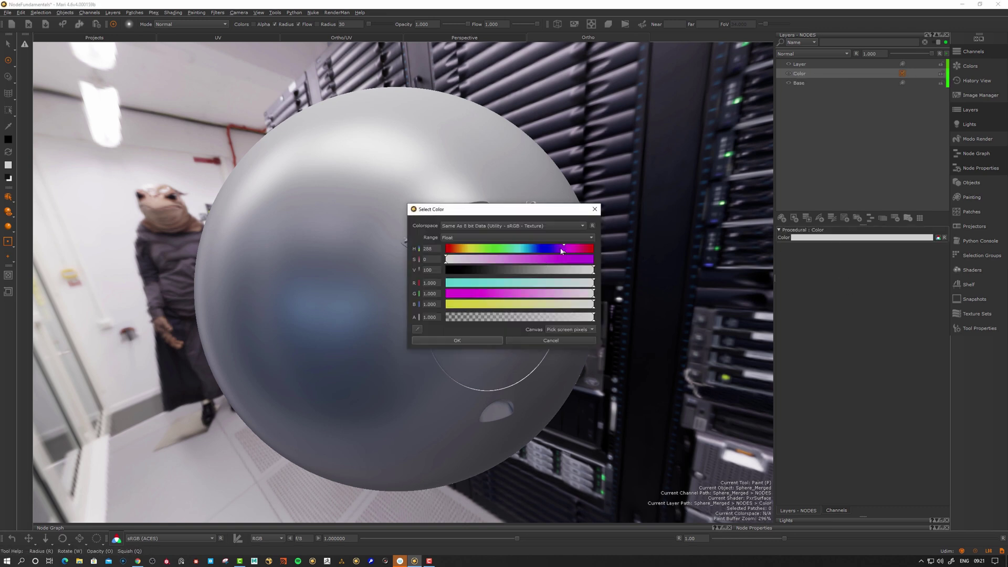
pyautogui.click(546, 249)
pyautogui.click(545, 260)
pyautogui.moveTo(549, 269); pyautogui.dragTo(570, 267)
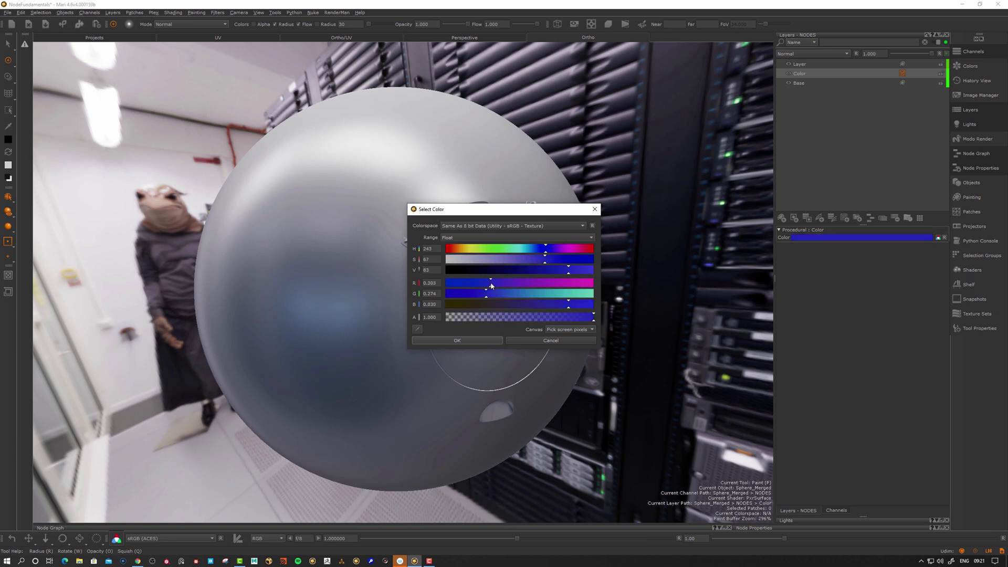
pyautogui.click(472, 341)
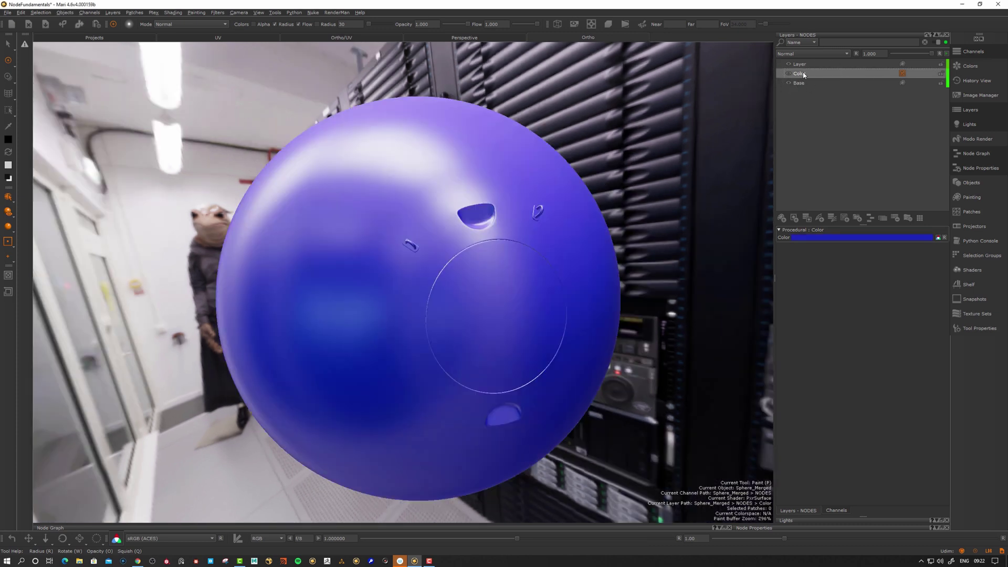
# Target the paint layer, load the Meshmen Studio UK skull logo for Paint Through, and scale it to fit over the sphere
pyautogui.click(809, 65)
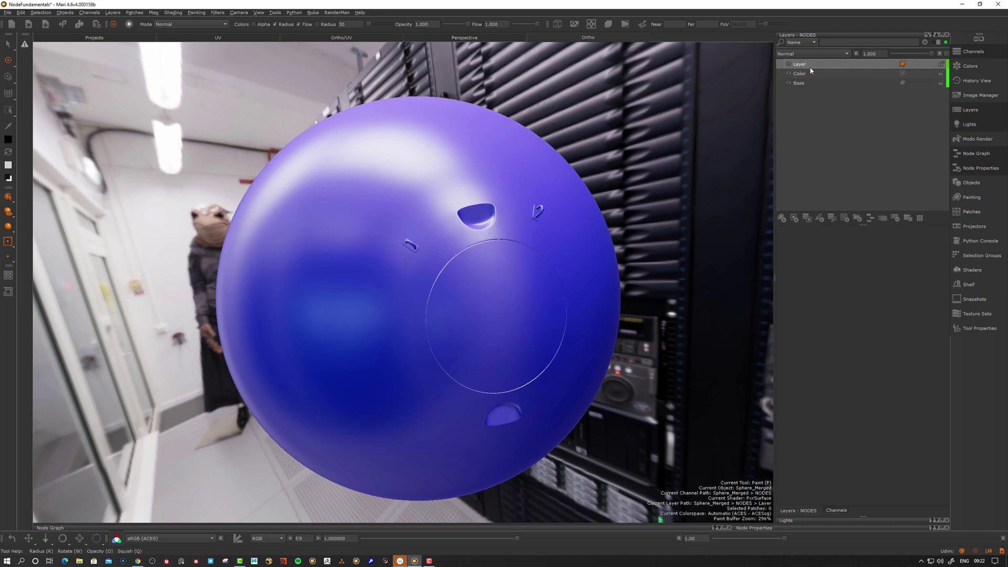
pyautogui.click(980, 96)
pyautogui.moveTo(782, 120); pyautogui.dragTo(392, 264)
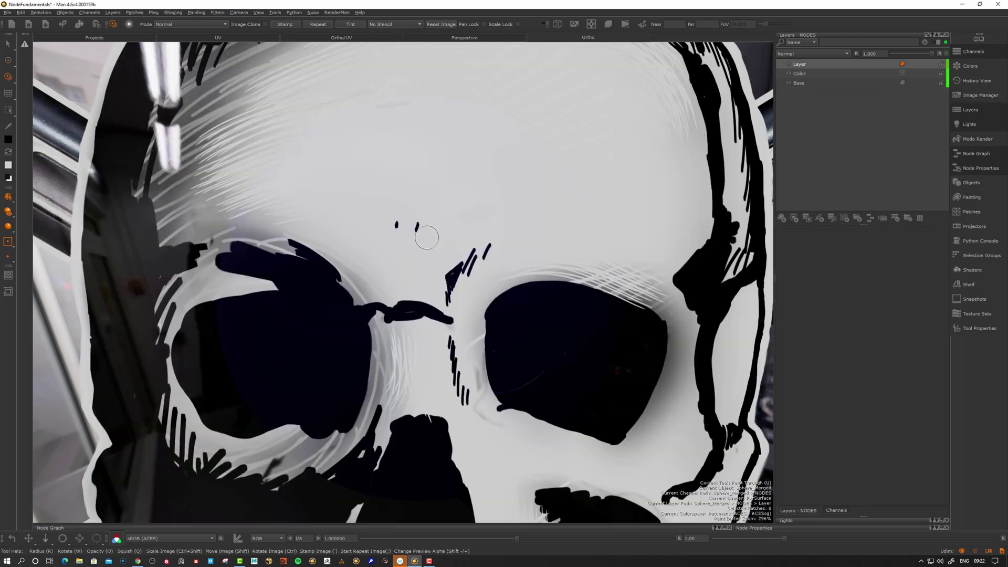
pyautogui.keyDown('alt'); pyautogui.moveTo(428, 236); pyautogui.dragTo(470, 299); pyautogui.keyUp('alt')
pyautogui.keyDown('ctrl'); pyautogui.keyDown('shift'); pyautogui.moveTo(401, 327); pyautogui.dragTo(486, 311); pyautogui.keyUp('shift'); pyautogui.keyUp('ctrl')
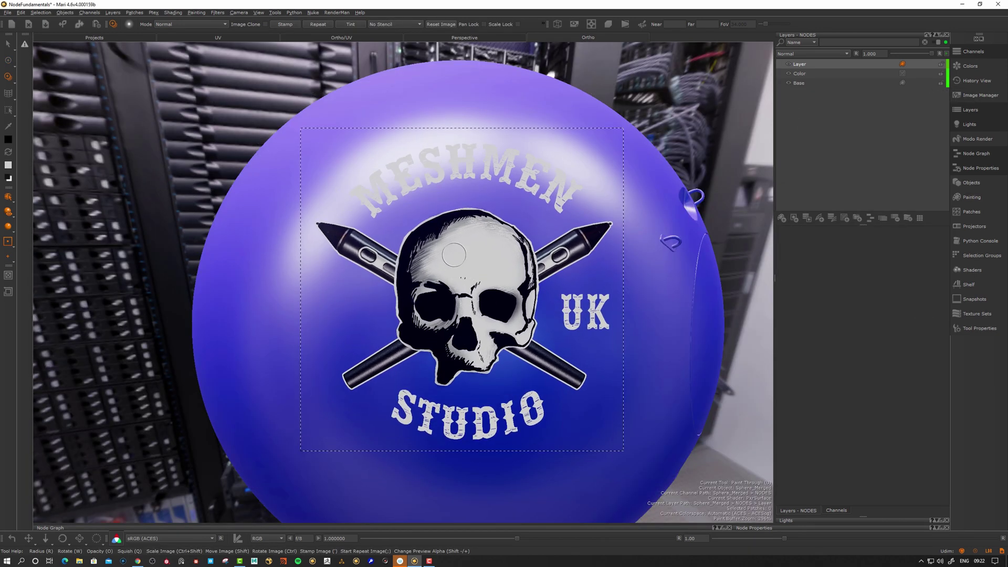
# Enlarge the brush and paint the whole Meshmen Studio logo through onto the sphere
pyautogui.press('r')
pyautogui.moveTo(445, 242); pyautogui.dragTo(512, 242)
pyautogui.moveTo(464, 268)
pyautogui.mouseDown()
pyautogui.moveTo(420, 326)
pyautogui.moveTo(452, 210)
pyautogui.moveTo(347, 455)
pyautogui.moveTo(531, 362)
pyautogui.moveTo(557, 273)
pyautogui.moveTo(494, 183)
pyautogui.moveTo(373, 269)
pyautogui.mouseUp()
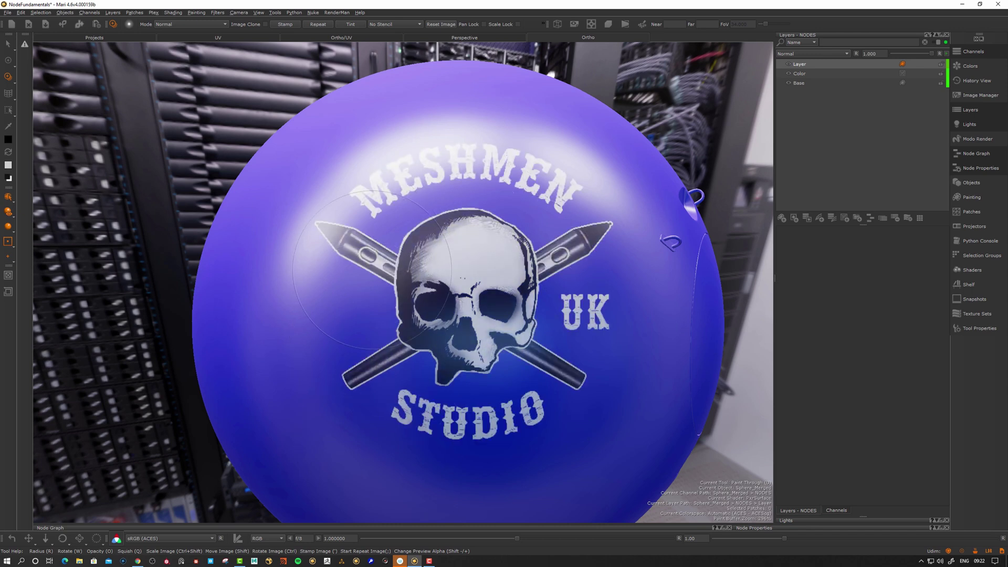
pyautogui.moveTo(461, 266)
pyautogui.keyDown('alt'); pyautogui.mouseDown()
pyautogui.moveTo(588, 331)
pyautogui.moveTo(599, 294)
pyautogui.mouseUp(); pyautogui.keyUp('alt')
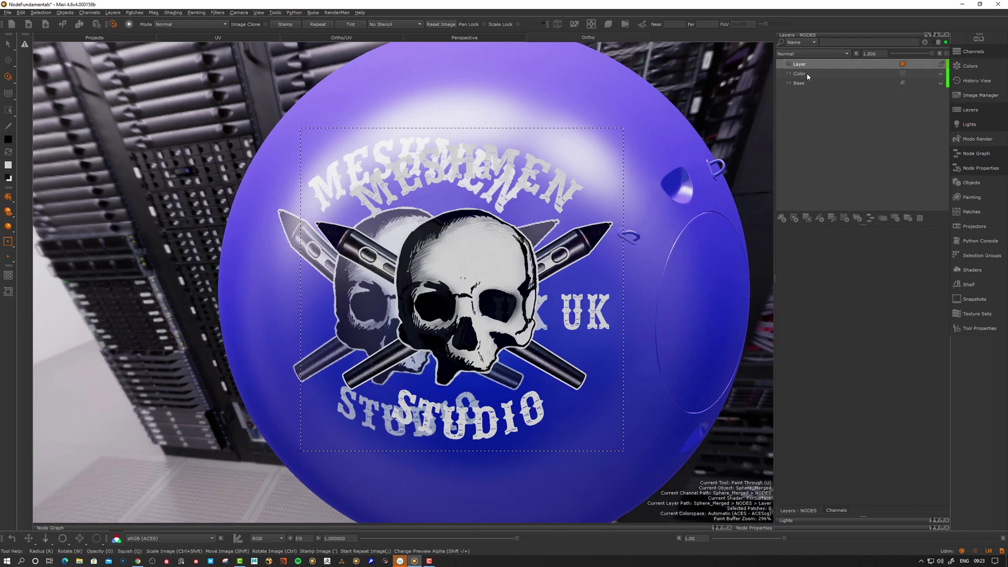
# Add a Tri Planar Projection procedural layer above the logo paint layer and switch back to the Paint tool
pyautogui.press('Tab')
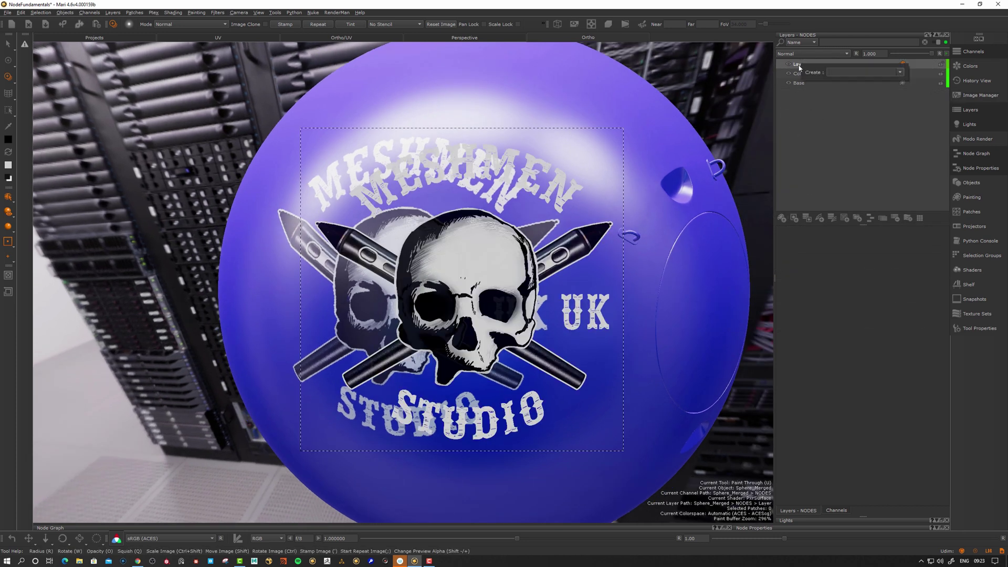
pyautogui.write('tri')
pyautogui.press('Return')
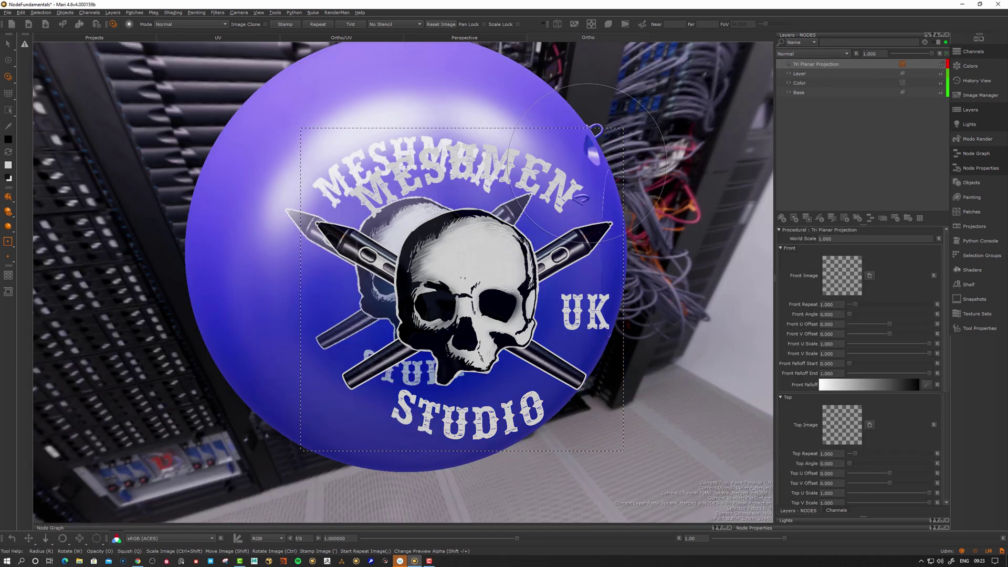
pyautogui.press('p')
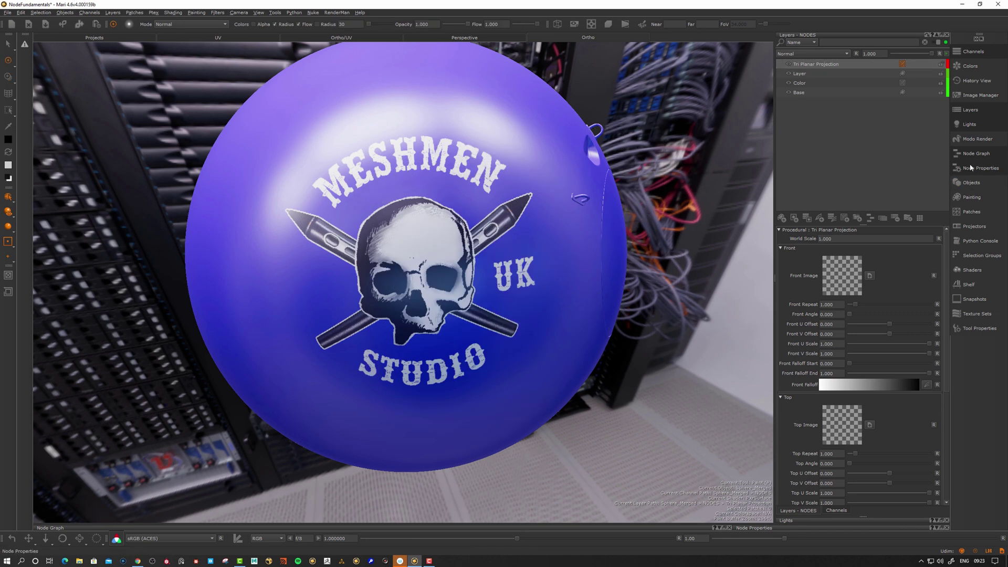
# Assign the first Grungy Surface 4K roughness image to the Front, Top and Right images of the Tri Planar Projection
pyautogui.click(980, 313)
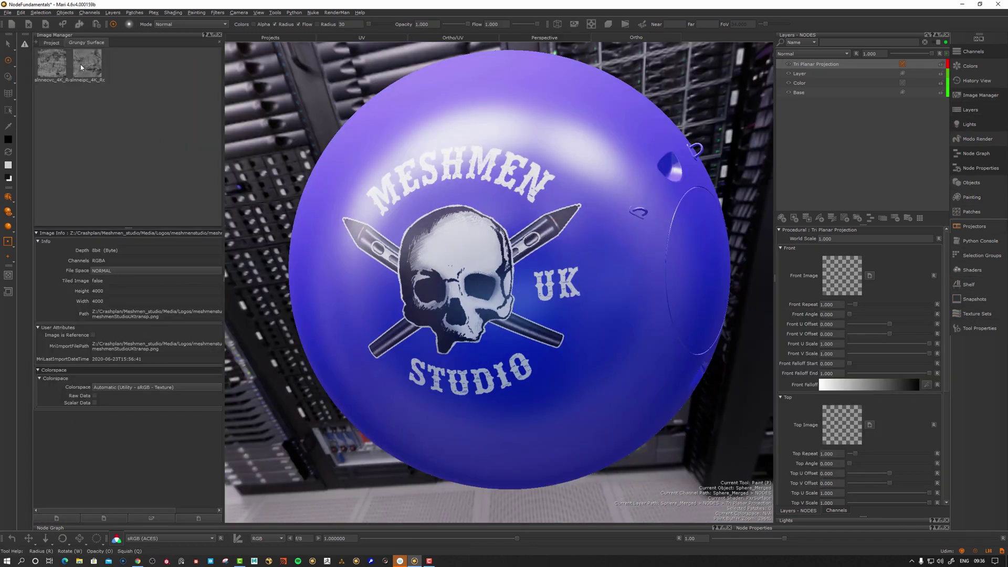
pyautogui.moveTo(85, 64); pyautogui.dragTo(845, 283)
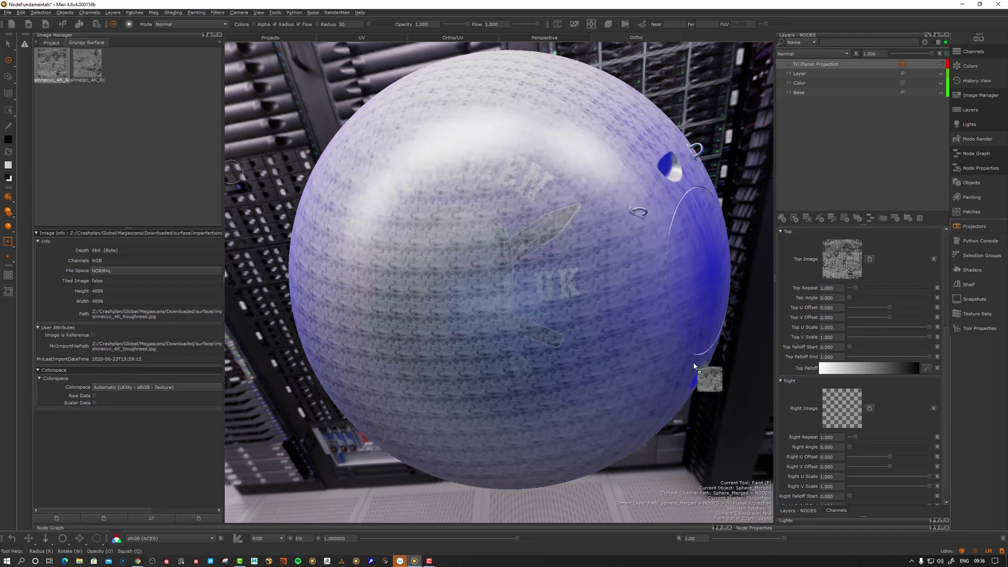
pyautogui.moveTo(694, 364); pyautogui.dragTo(830, 413)
# Set the Tri Planar Projection's World Scale to 10
pyautogui.moveTo(836, 239); pyautogui.dragTo(784, 242)
pyautogui.write('10')
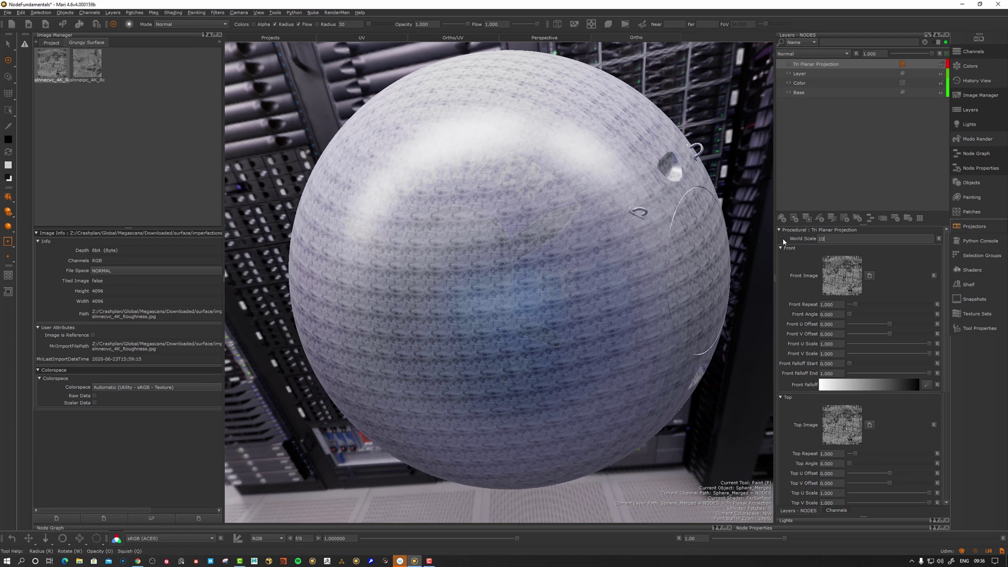
pyautogui.press('Return')
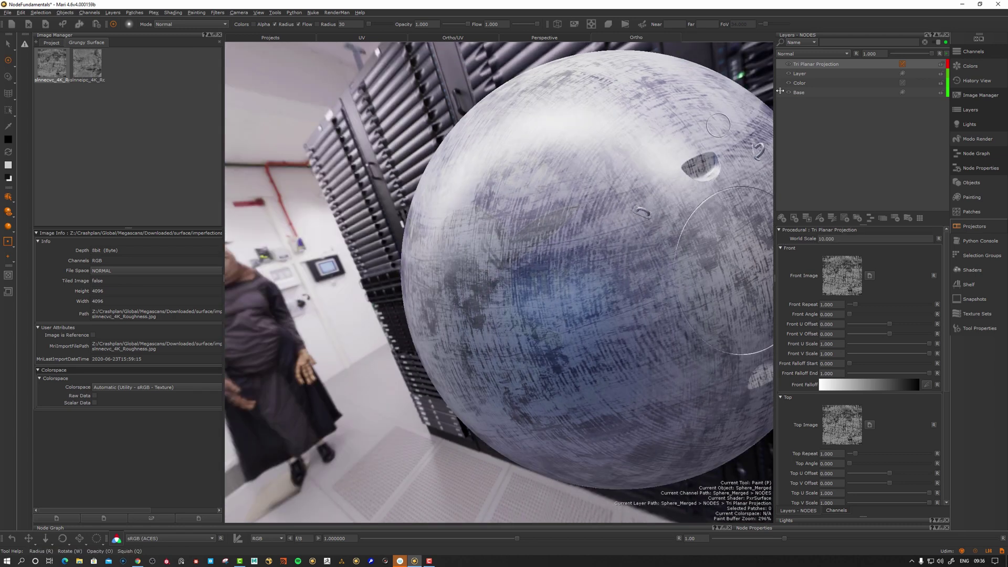
# Blend the Tri Planar Projection layer with Multiply and lower its opacity to 0.66
pyautogui.click(813, 53)
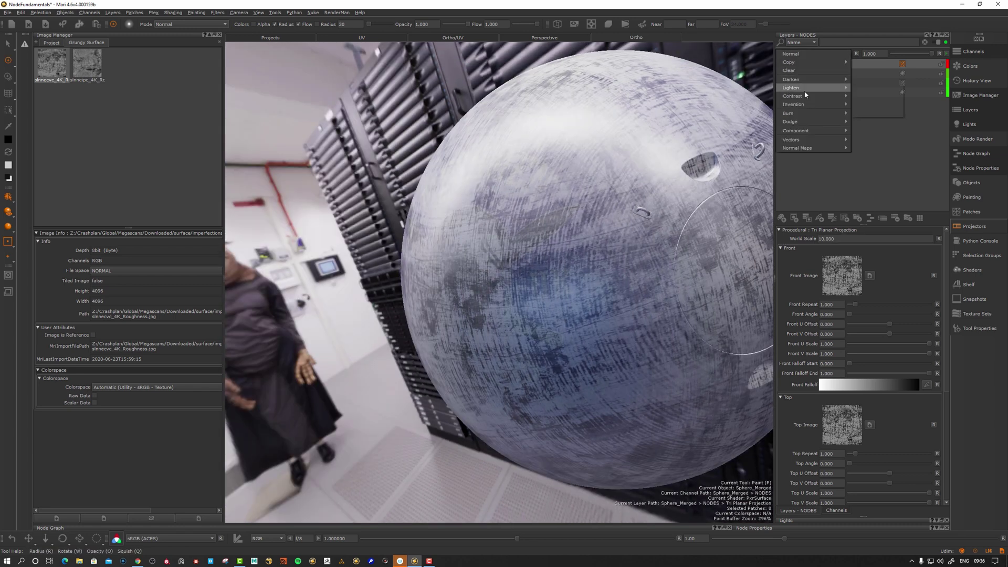
pyautogui.moveTo(802, 89)
pyautogui.click(869, 88)
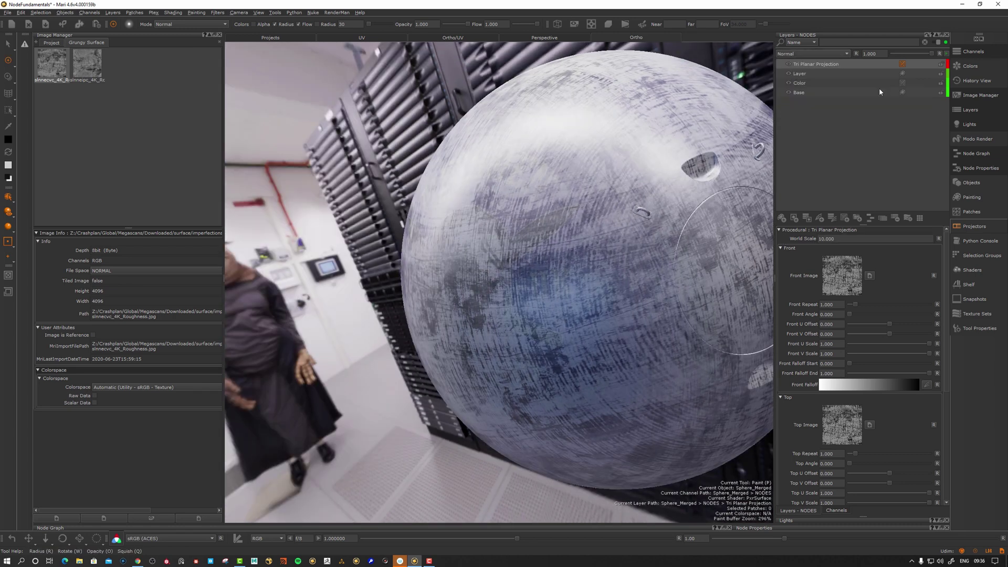
pyautogui.keyDown('alt'); pyautogui.moveTo(628, 317); pyautogui.dragTo(603, 314); pyautogui.keyUp('alt')
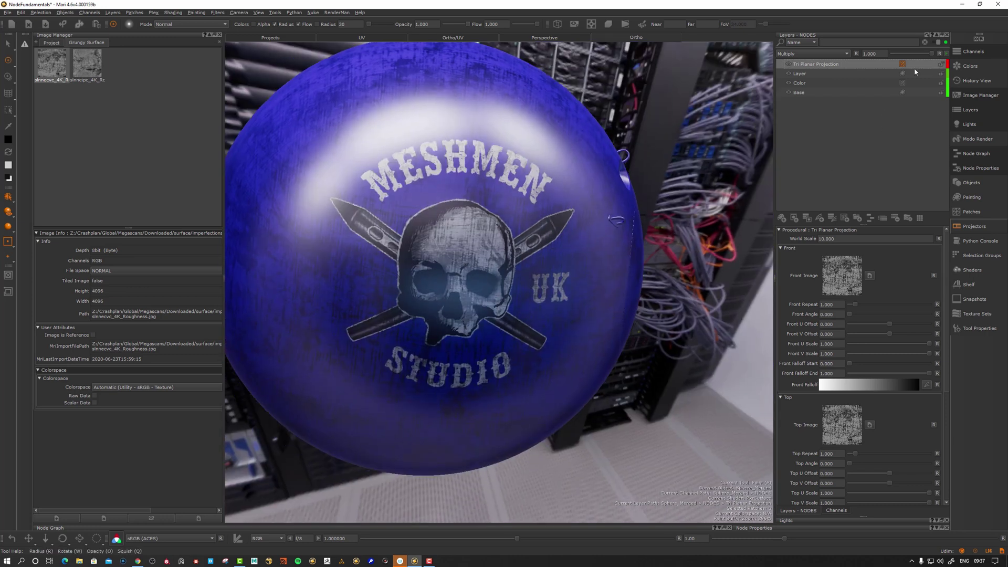
pyautogui.moveTo(930, 55)
pyautogui.mouseDown()
pyautogui.moveTo(894, 55)
pyautogui.moveTo(917, 55)
pyautogui.mouseUp()
# Inspect the logo and the multiplied grunge texture on the sphere from several angles and distances
pyautogui.keyDown('alt'); pyautogui.moveTo(568, 170); pyautogui.dragTo(490, 177); pyautogui.keyUp('alt')
pyautogui.keyDown('alt'); pyautogui.moveTo(490, 178); pyautogui.dragTo(497, 180, button='right'); pyautogui.keyUp('alt')
pyautogui.keyDown('alt'); pyautogui.moveTo(497, 180); pyautogui.dragTo(522, 191); pyautogui.keyUp('alt')
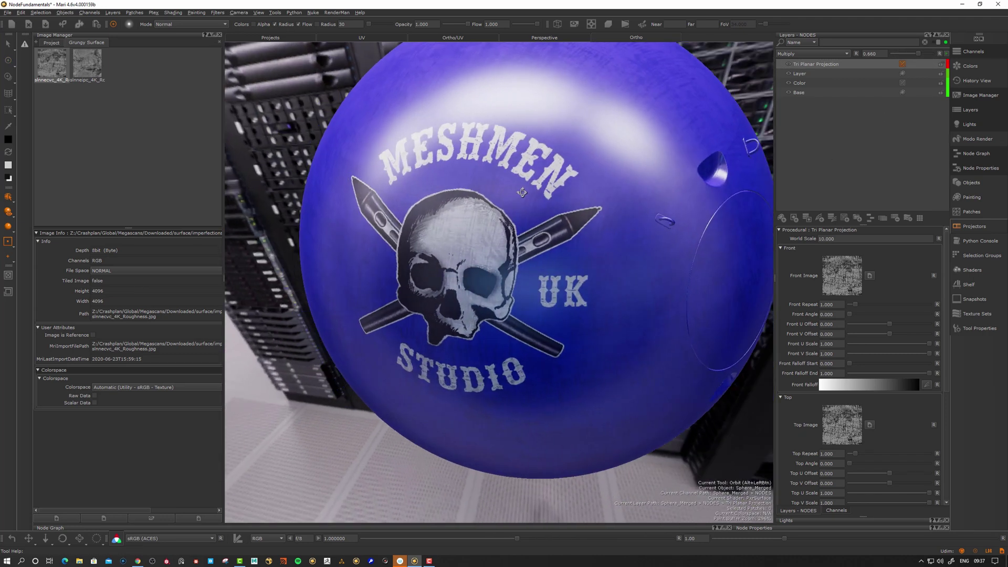
pyautogui.keyDown('alt'); pyautogui.moveTo(522, 191); pyautogui.dragTo(500, 190, button='right'); pyautogui.keyUp('alt')
pyautogui.keyDown('alt'); pyautogui.moveTo(499, 191); pyautogui.dragTo(441, 206, button='middle'); pyautogui.keyUp('alt')
pyautogui.keyDown('alt'); pyautogui.moveTo(441, 206); pyautogui.dragTo(486, 214, button='right'); pyautogui.keyUp('alt')
pyautogui.moveTo(487, 213)
pyautogui.keyDown('alt'); pyautogui.mouseDown()
pyautogui.moveTo(457, 214)
pyautogui.moveTo(520, 235)
pyautogui.moveTo(488, 252)
pyautogui.mouseUp(); pyautogui.keyUp('alt')
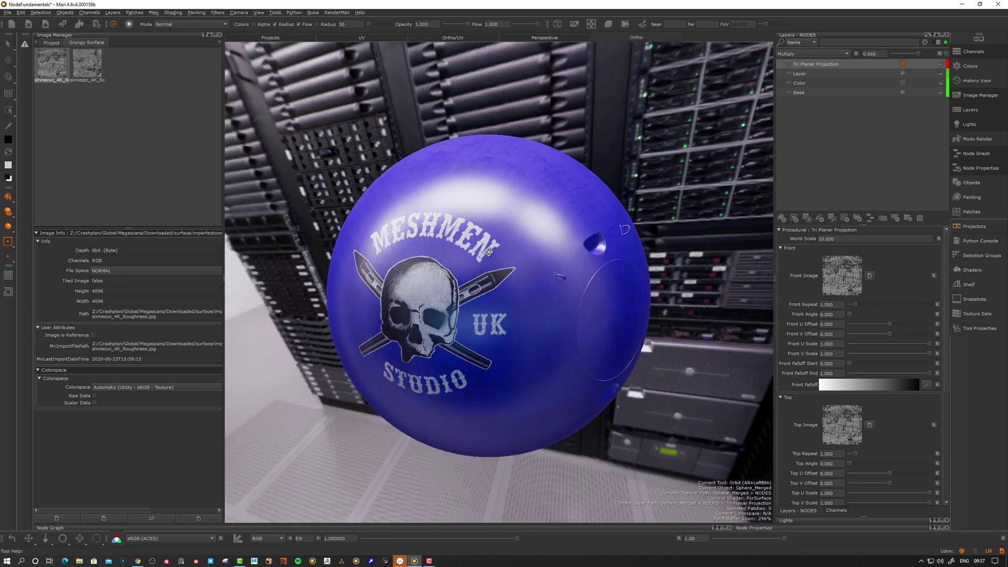
# Close the Image Manager, Layers, Channels and Lights palettes to clear the workspace around the viewport
pyautogui.click(220, 35)
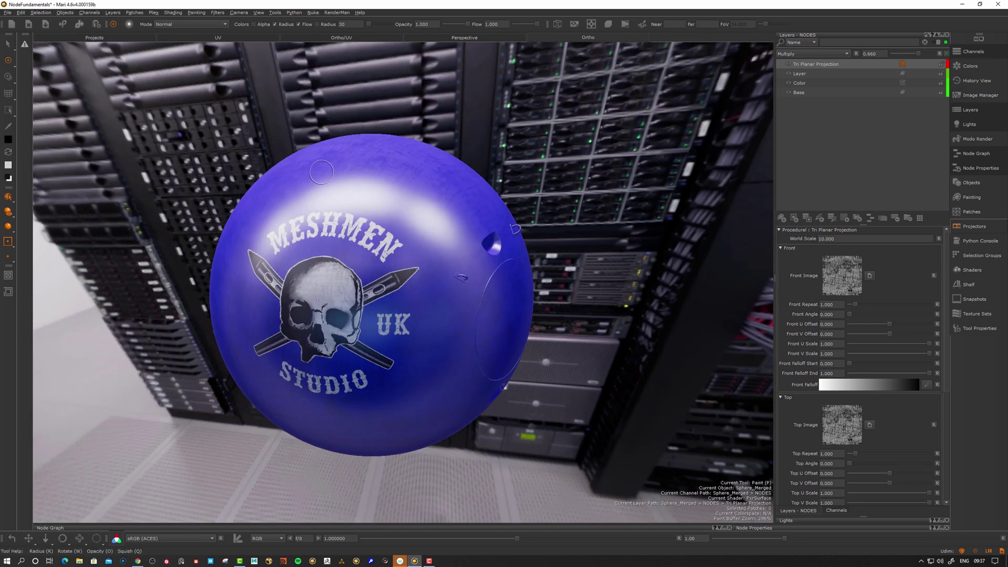
pyautogui.click(947, 34)
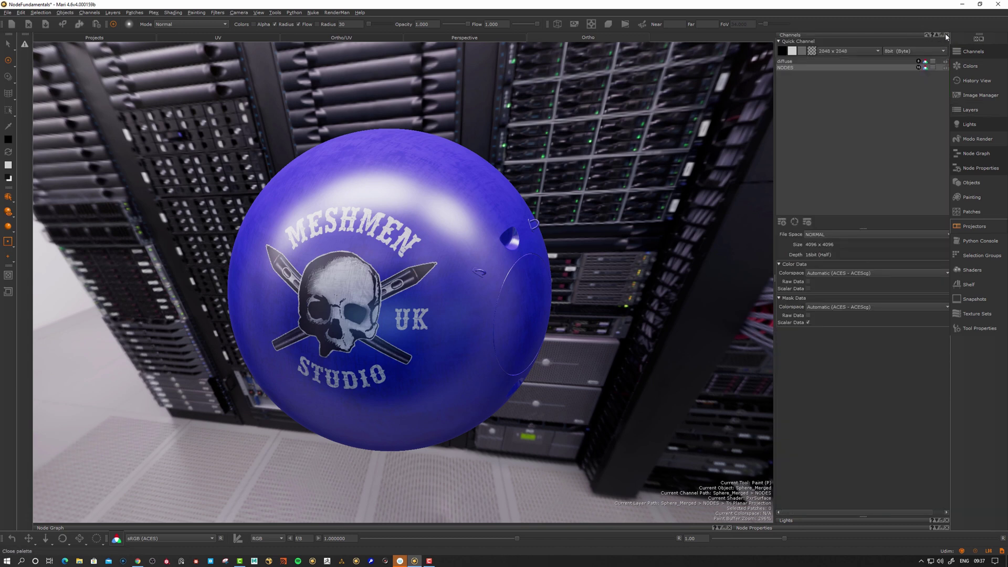
pyautogui.click(947, 35)
pyautogui.click(947, 34)
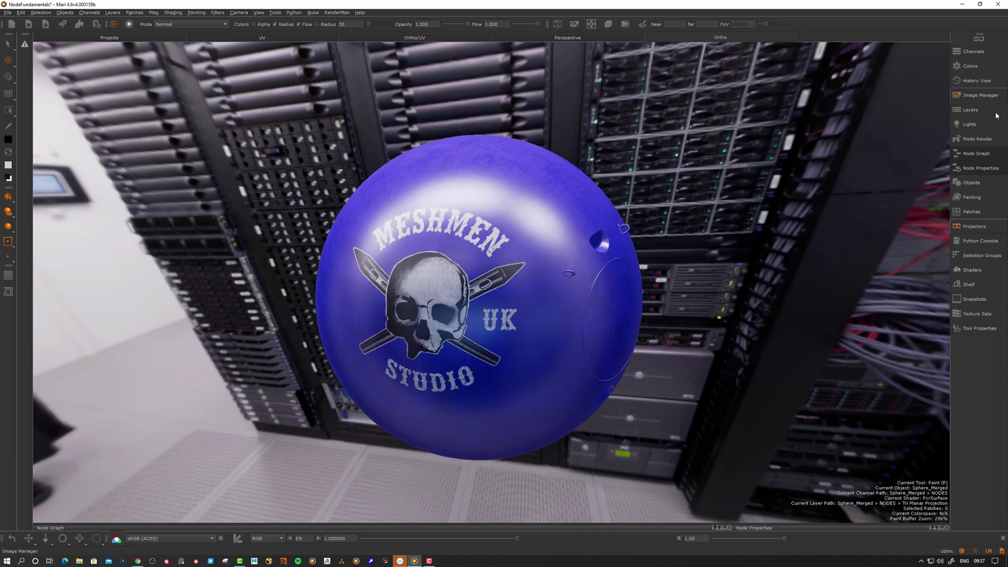
# Show the Node Graph and examine the nodes and connections that correspond to the NODES channel's layers
pyautogui.click(980, 154)
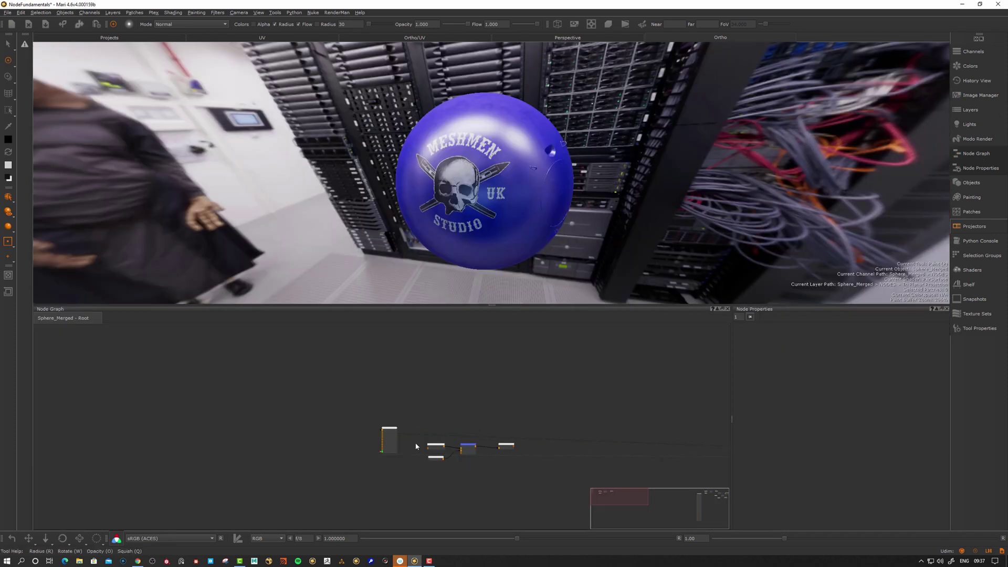
pyautogui.click(973, 52)
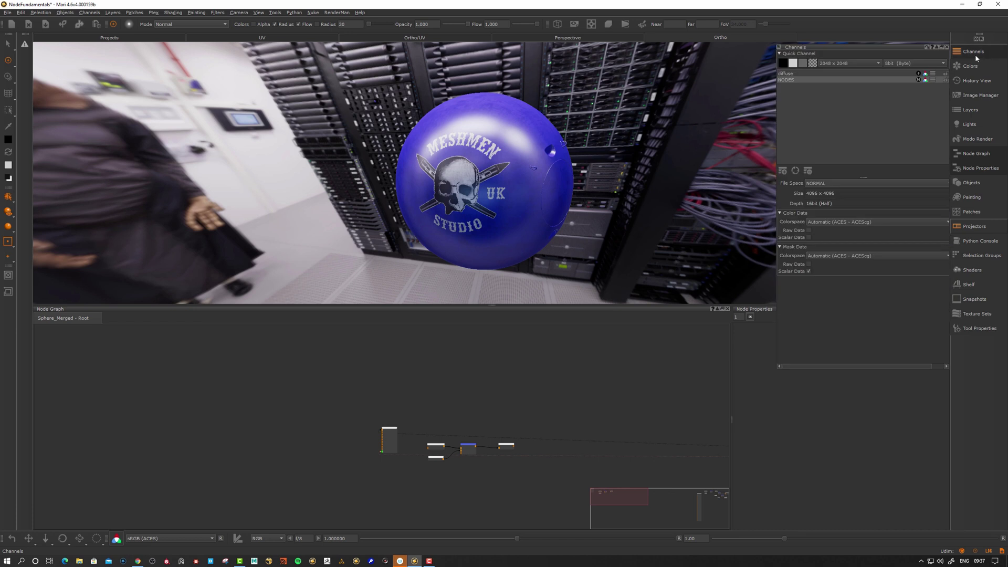
pyautogui.scroll(-3, 507, 439)
pyautogui.moveTo(559, 421); pyautogui.dragTo(329, 413, button='middle')
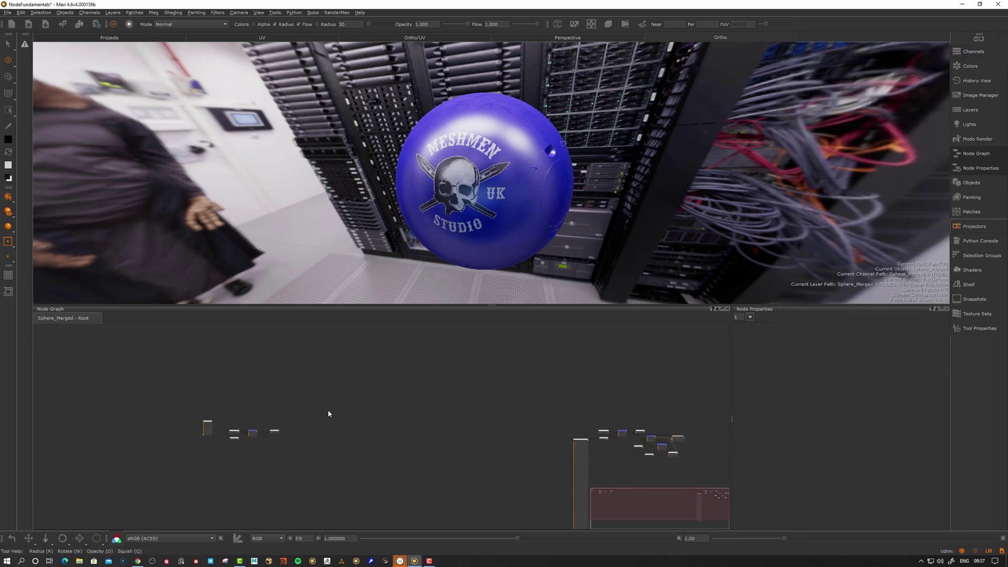
pyautogui.moveTo(446, 410); pyautogui.dragTo(300, 396, button='middle')
pyautogui.scroll(10, 423, 376)
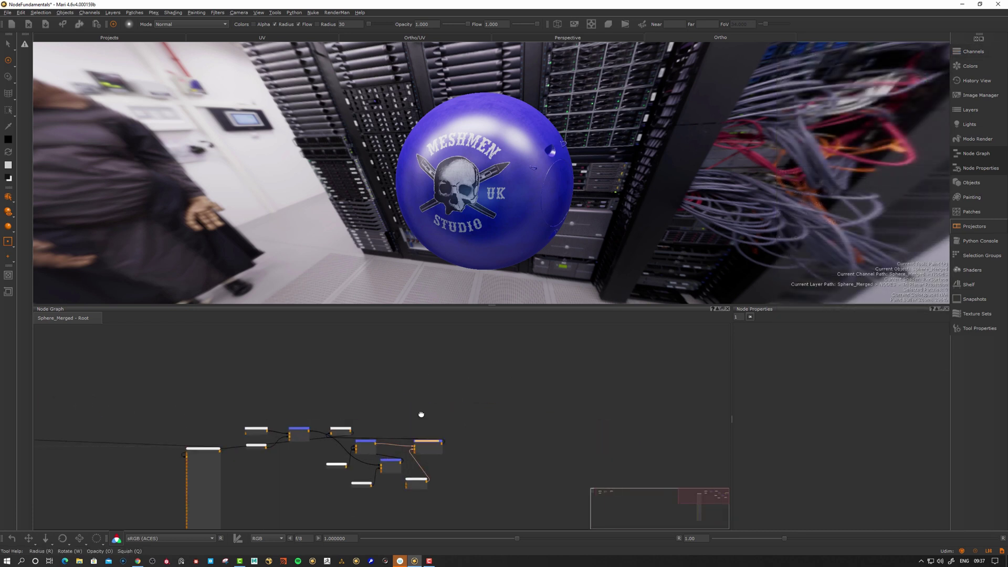
pyautogui.scroll(2, 454, 388)
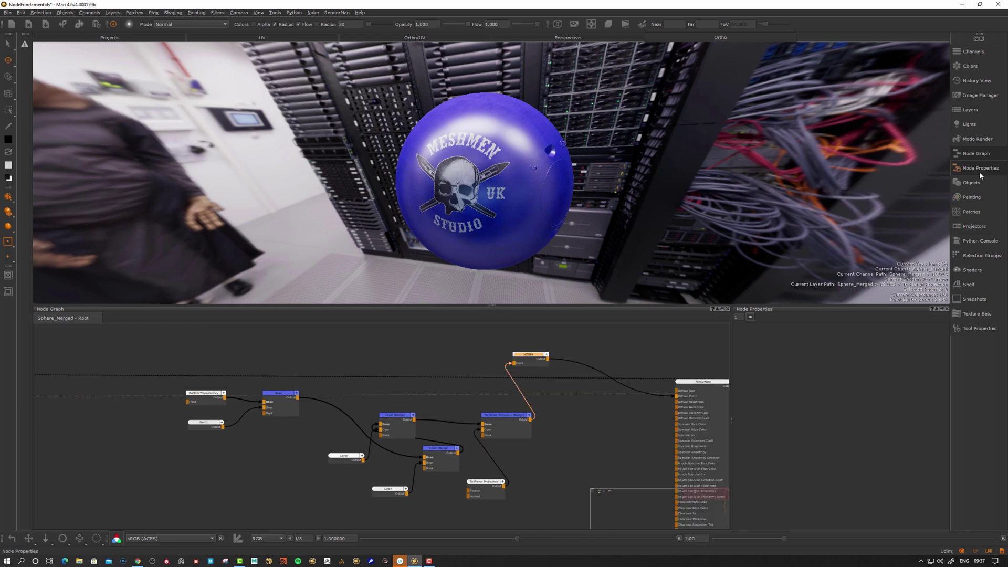
pyautogui.click(982, 153)
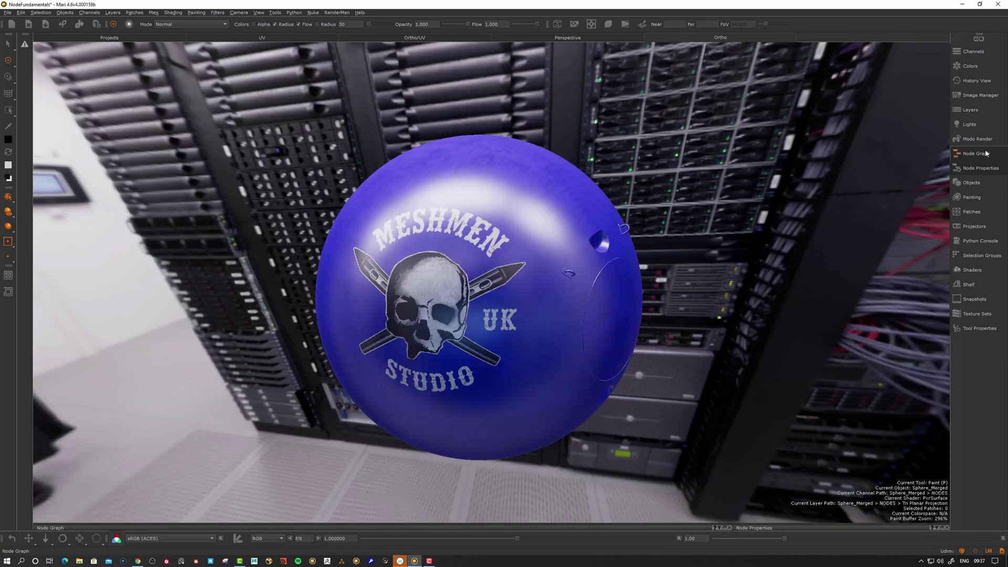
pyautogui.click(981, 153)
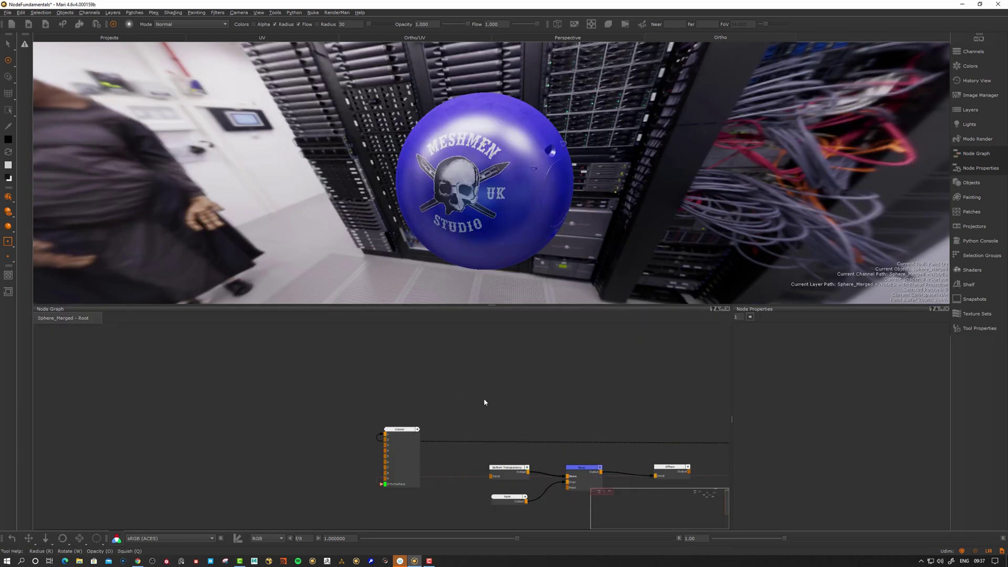
# Locate the NODES channel node in the graph and automatically lay out its connected nodes in a tidy chain
pyautogui.moveTo(542, 399); pyautogui.dragTo(374, 376, button='middle')
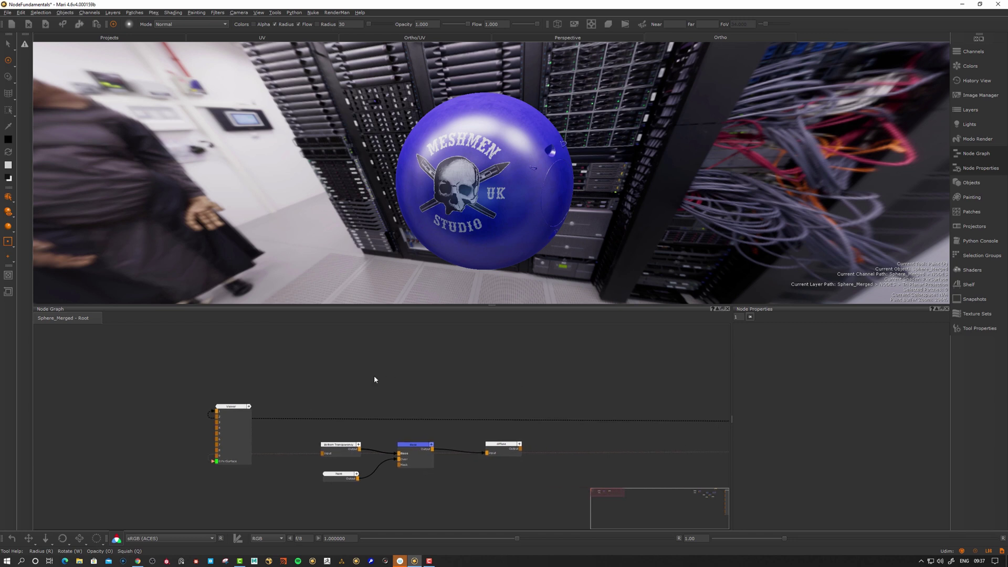
pyautogui.scroll(-3, 420, 386)
pyautogui.scroll(-2, 540, 388)
pyautogui.moveTo(630, 386); pyautogui.dragTo(210, 365, button='middle')
pyautogui.moveTo(702, 359); pyautogui.dragTo(472, 384, button='middle')
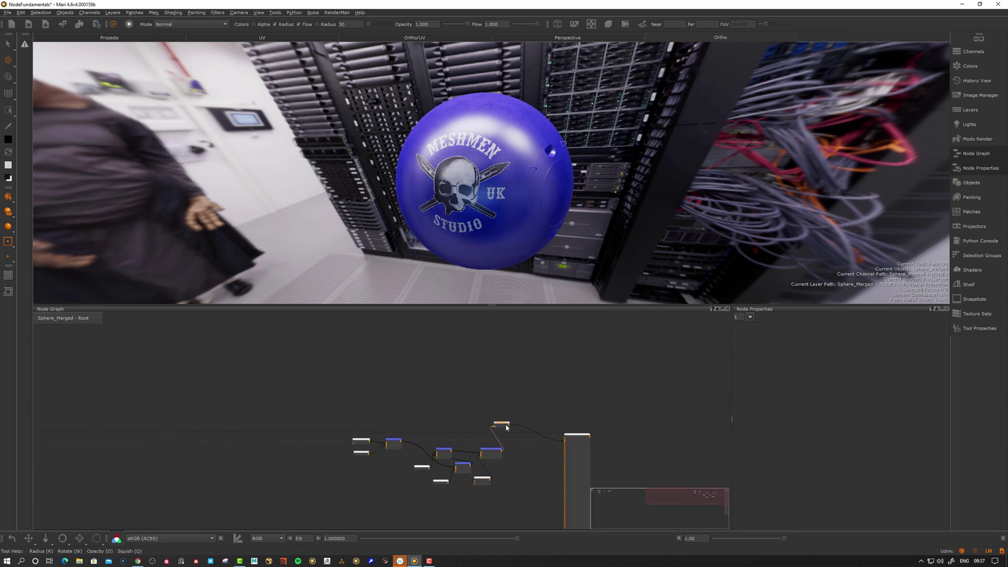
pyautogui.moveTo(493, 421)
pyautogui.mouseDown()
pyautogui.moveTo(492, 385)
pyautogui.moveTo(488, 405)
pyautogui.mouseUp()
pyautogui.scroll(6, 509, 371)
pyautogui.moveTo(487, 407); pyautogui.dragTo(520, 409, button='middle')
pyautogui.press('l')
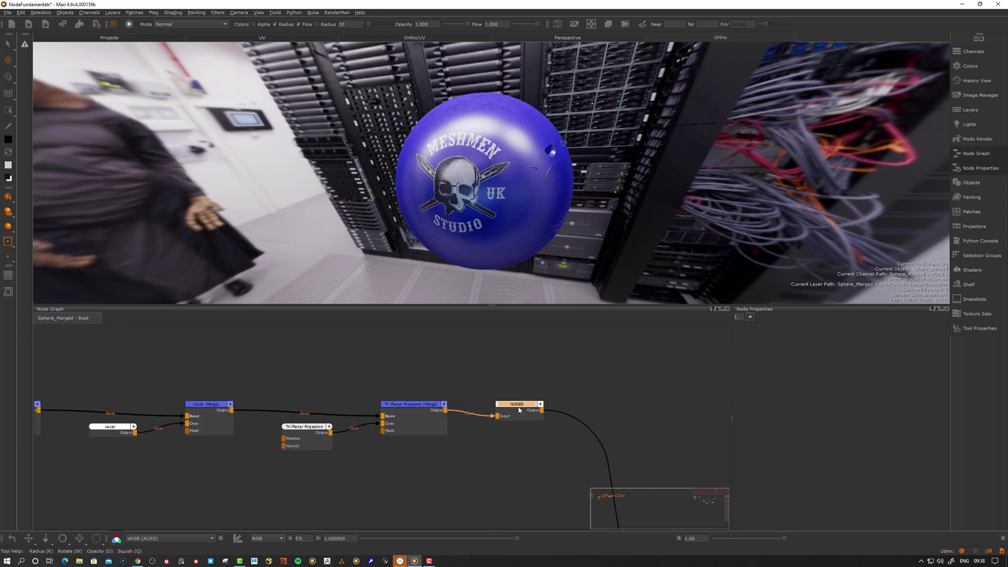
# Trace the merge and source nodes from the NODES node back to Bottom Transparency and the first paint node
pyautogui.moveTo(438, 452); pyautogui.dragTo(582, 430, button='middle')
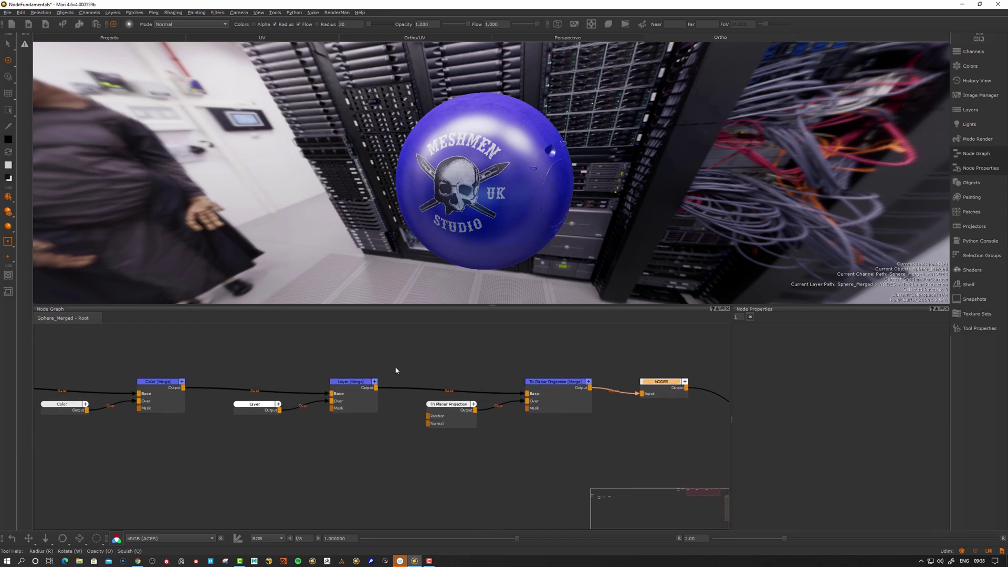
pyautogui.moveTo(336, 478); pyautogui.dragTo(442, 475, button='middle')
pyautogui.keyDown('alt'); pyautogui.moveTo(439, 474); pyautogui.dragTo(272, 481, button='right'); pyautogui.keyUp('alt')
pyautogui.moveTo(273, 482); pyautogui.dragTo(336, 468, button='middle')
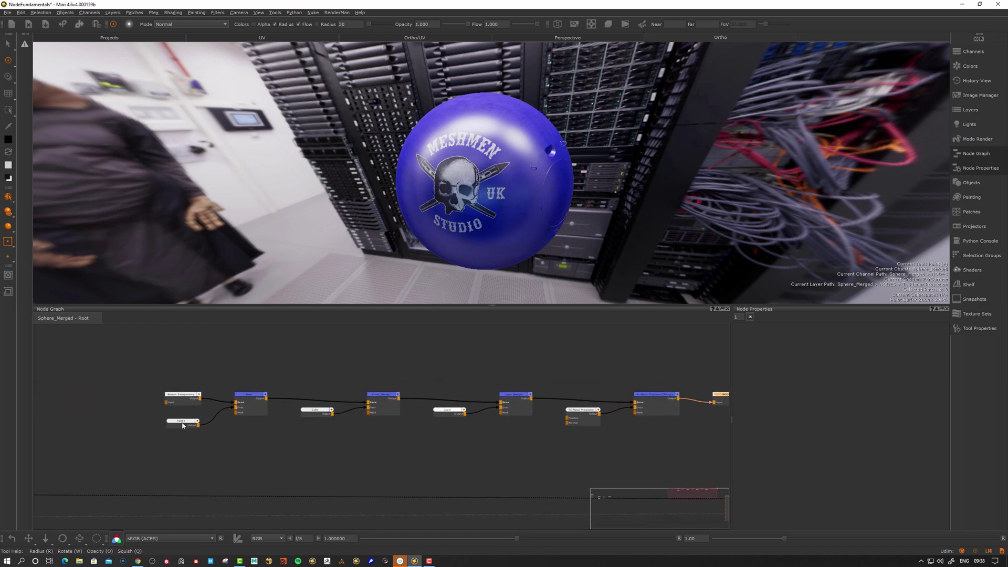
pyautogui.click(182, 423)
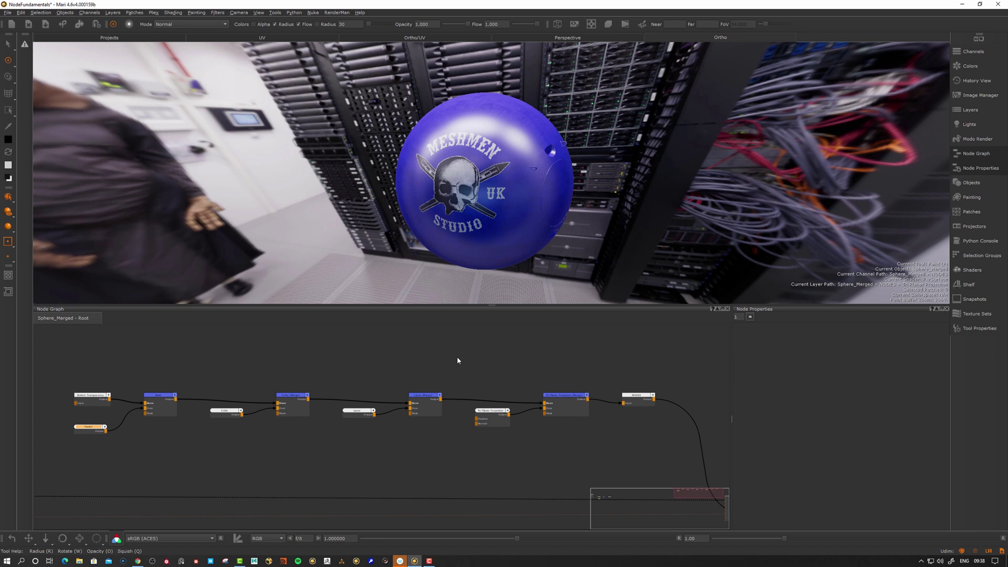
# Show the Layers palette and select the Base layer to identify its corresponding Base node and inputs in the graph
pyautogui.click(970, 110)
pyautogui.moveTo(862, 79); pyautogui.dragTo(925, 105)
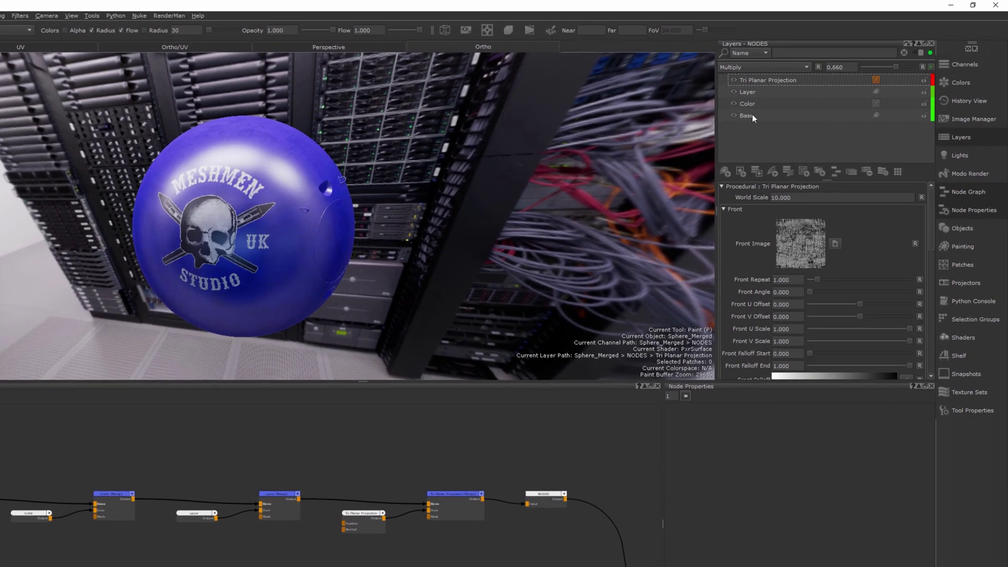
pyautogui.click(754, 115)
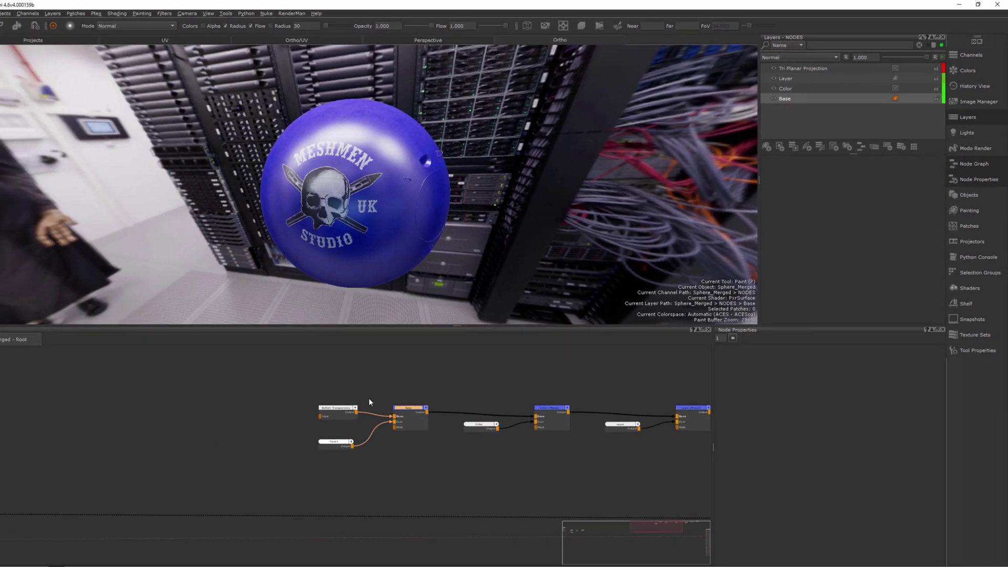
pyautogui.scroll(6, 368, 399)
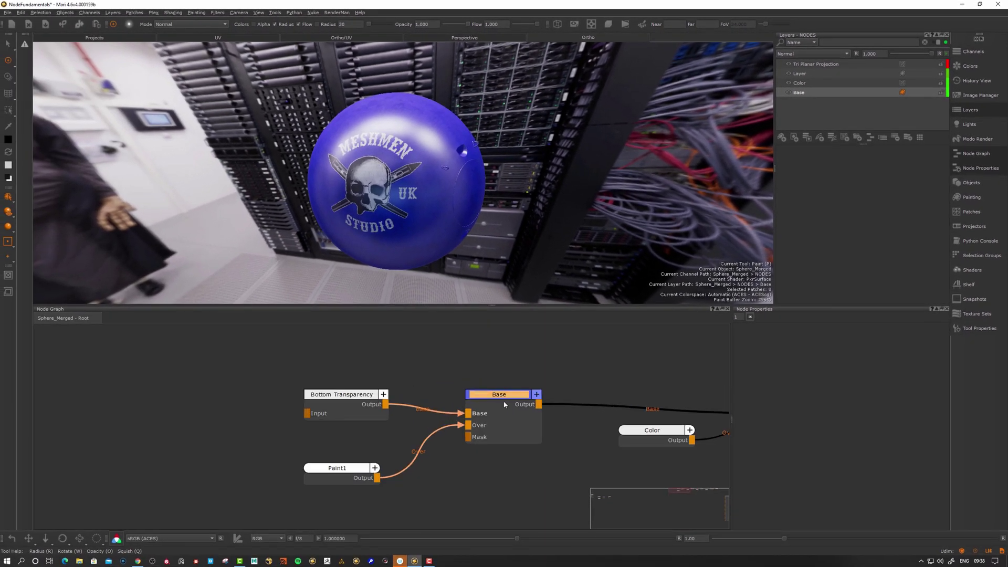
pyautogui.moveTo(475, 425); pyautogui.dragTo(486, 423)
pyautogui.moveTo(357, 362); pyautogui.dragTo(350, 371, button='middle')
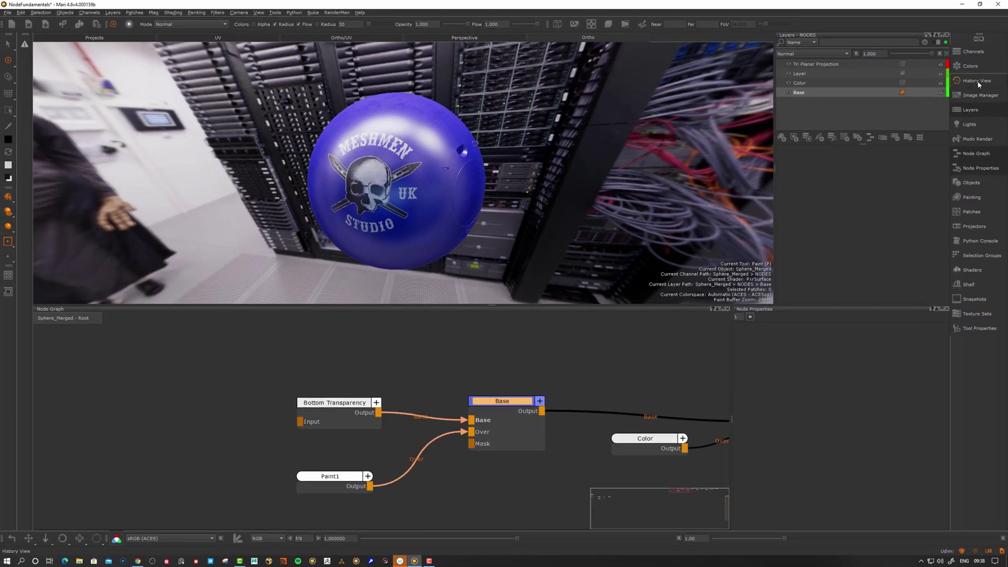
# Show the Channels palette and add a 4096 x 4096, 16bit (Half) channel named dummy
pyautogui.click(973, 52)
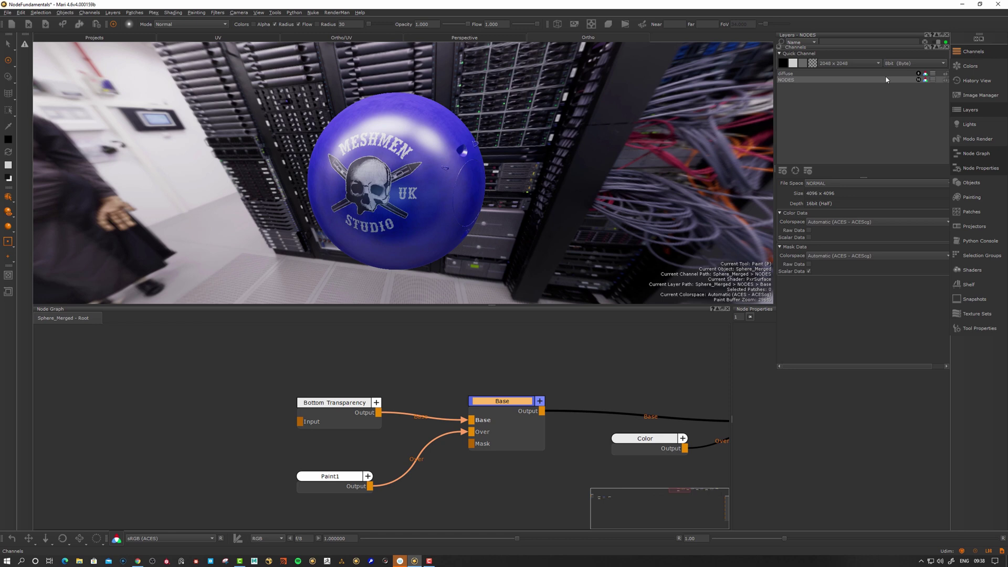
pyautogui.click(783, 171)
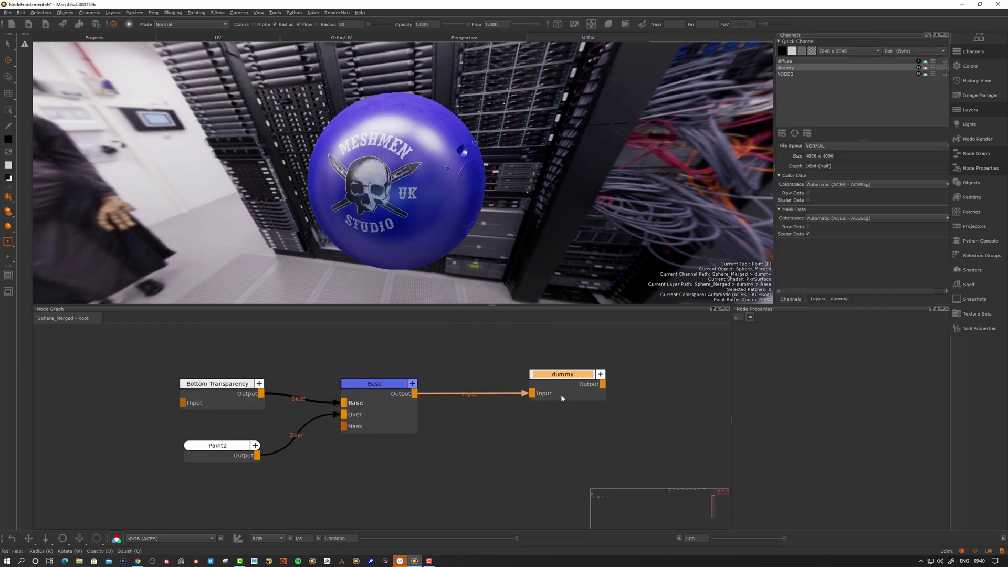
pyautogui.moveTo(561, 396); pyautogui.dragTo(564, 396)
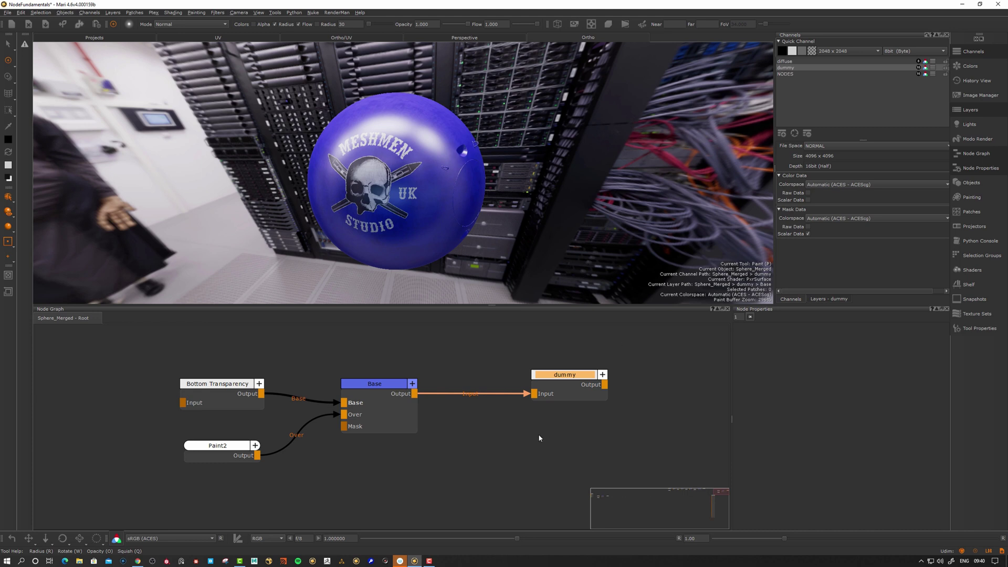
pyautogui.moveTo(567, 389); pyautogui.dragTo(568, 397)
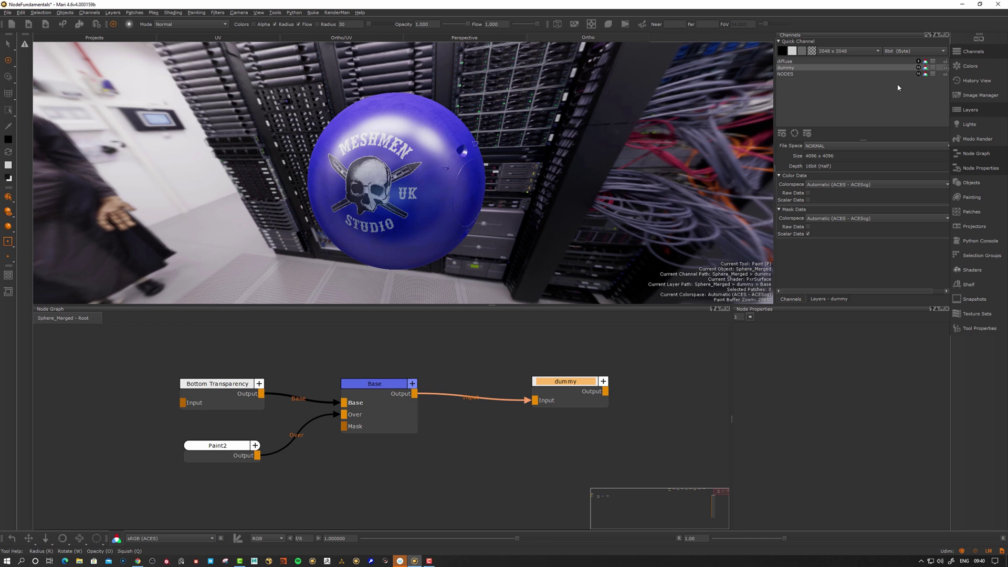
# Open the dummy channel node's properties and shift the node slightly beside the Base node
pyautogui.doubleClick(569, 388)
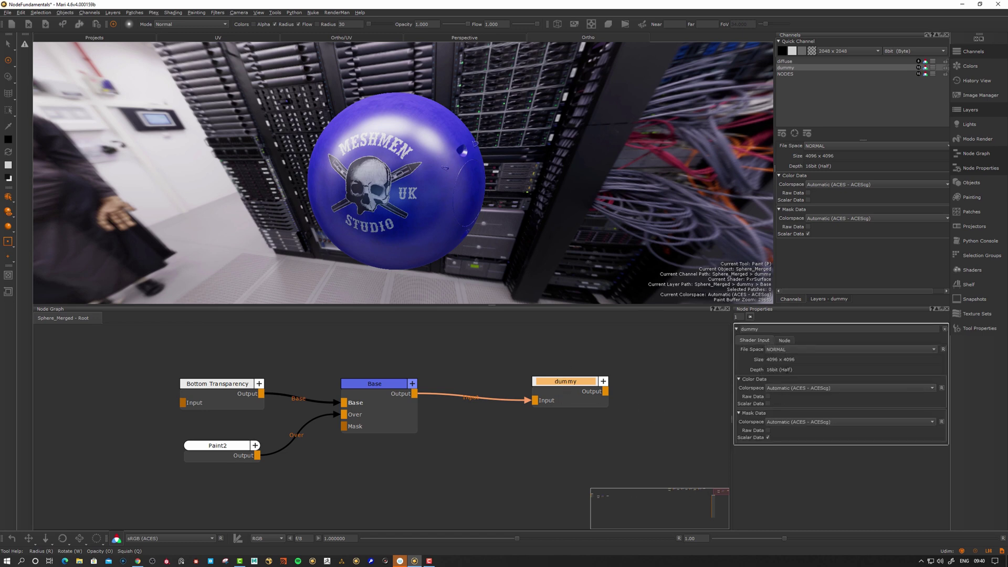
pyautogui.moveTo(573, 386)
pyautogui.mouseDown()
pyautogui.moveTo(576, 371)
pyautogui.moveTo(561, 376)
pyautogui.moveTo(567, 382)
pyautogui.mouseUp()
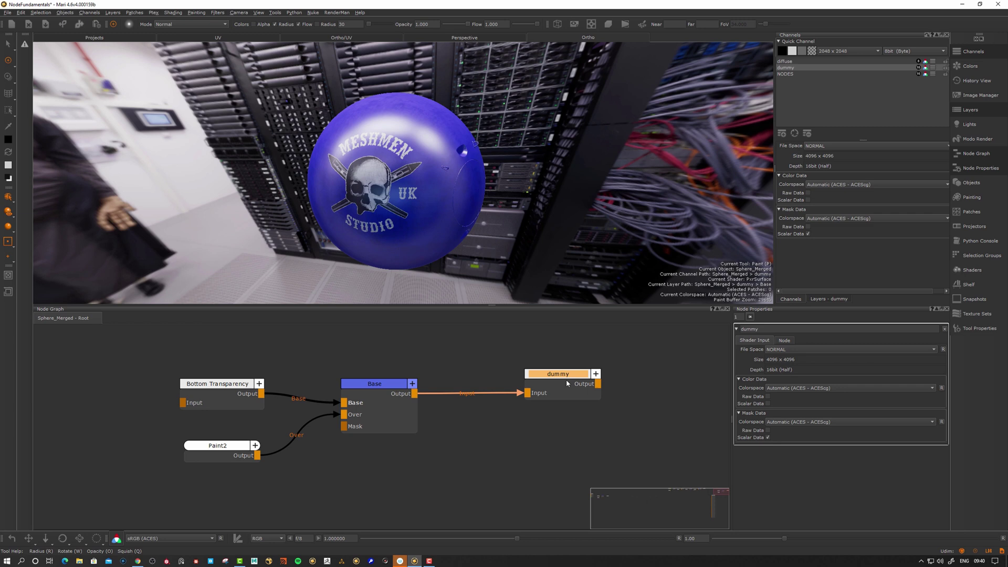
pyautogui.moveTo(566, 379); pyautogui.dragTo(570, 379)
pyautogui.moveTo(484, 431); pyautogui.dragTo(508, 419, button='middle')
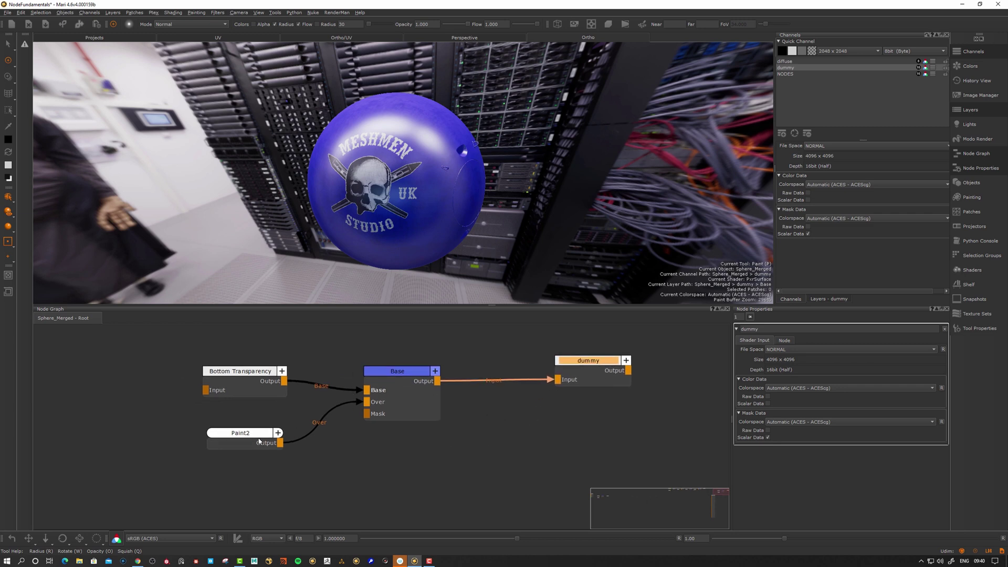
# Shift the Base node slightly towards the dummy node and open its merge properties for review
pyautogui.moveTo(399, 375); pyautogui.dragTo(406, 375)
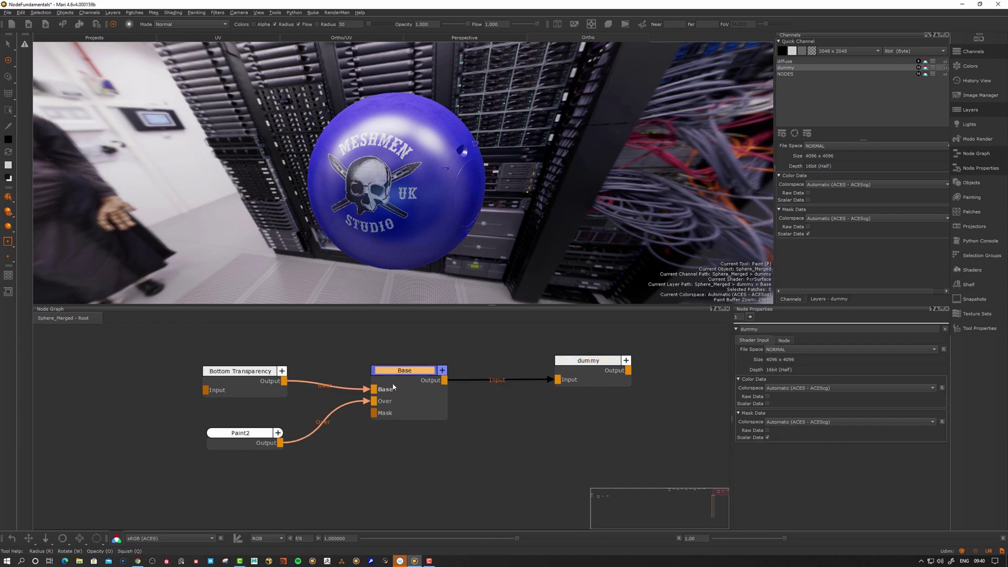
pyautogui.moveTo(393, 387); pyautogui.dragTo(397, 387)
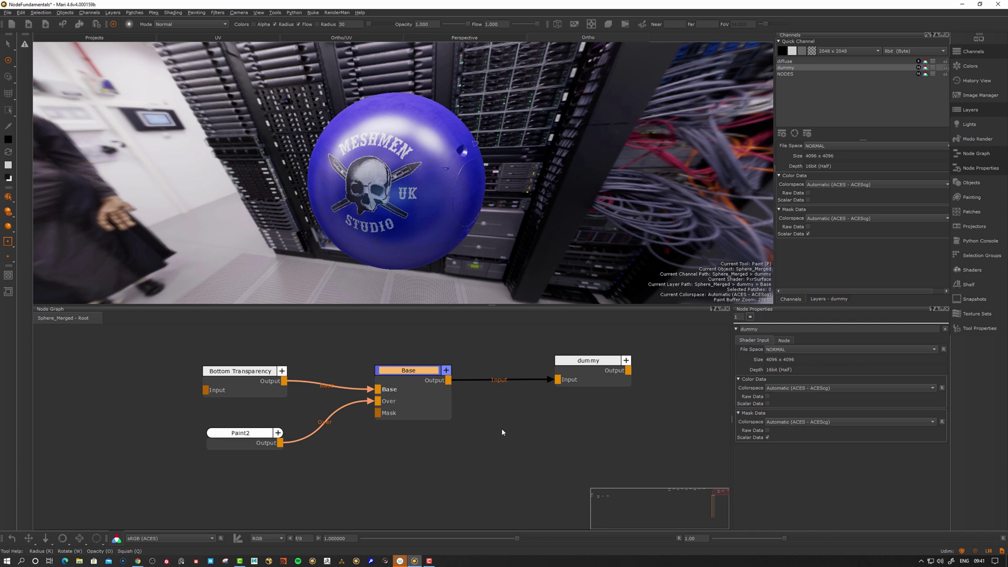
pyautogui.click(409, 375)
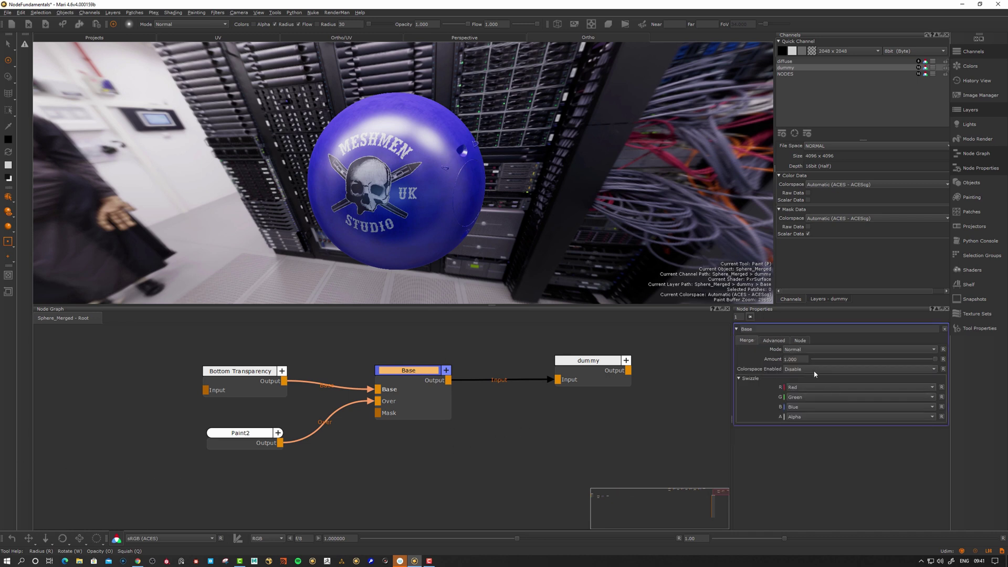
pyautogui.click(572, 453)
pyautogui.moveTo(505, 454); pyautogui.dragTo(520, 435, button='middle')
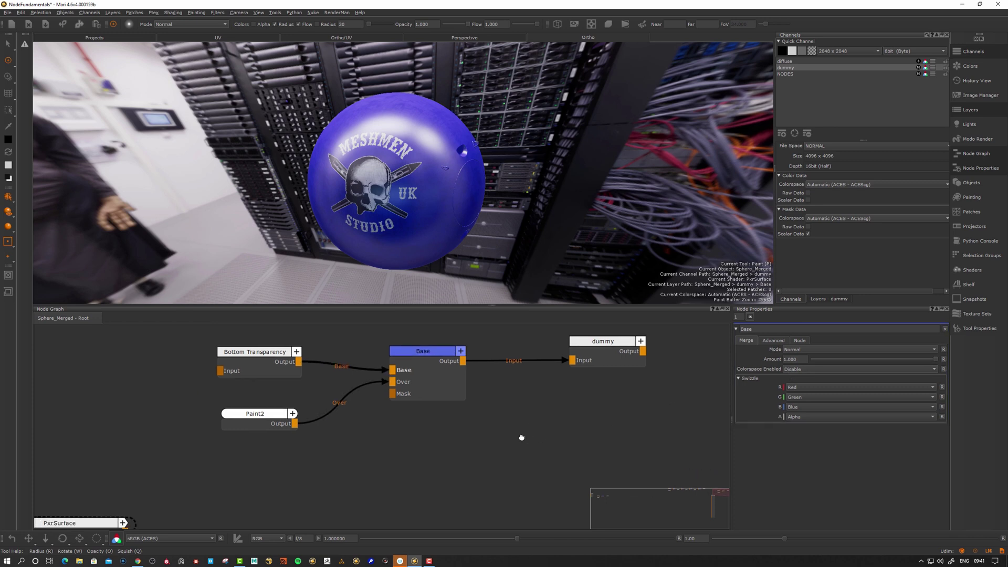
# Create a standalone Merge node to compare it with the Base node, and delete it
pyautogui.press('m')
pyautogui.moveTo(535, 464); pyautogui.dragTo(530, 458)
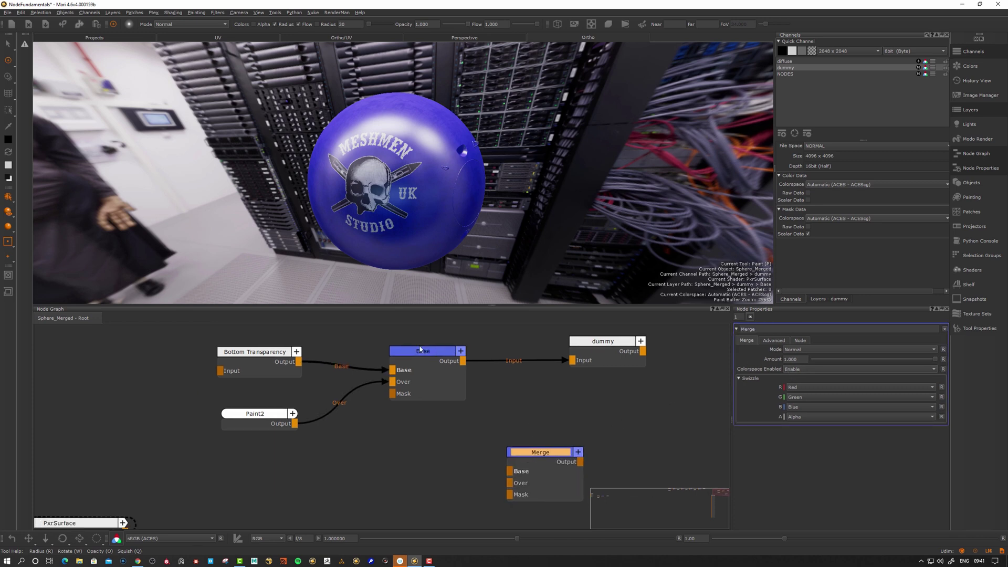
pyautogui.moveTo(535, 457); pyautogui.dragTo(530, 455)
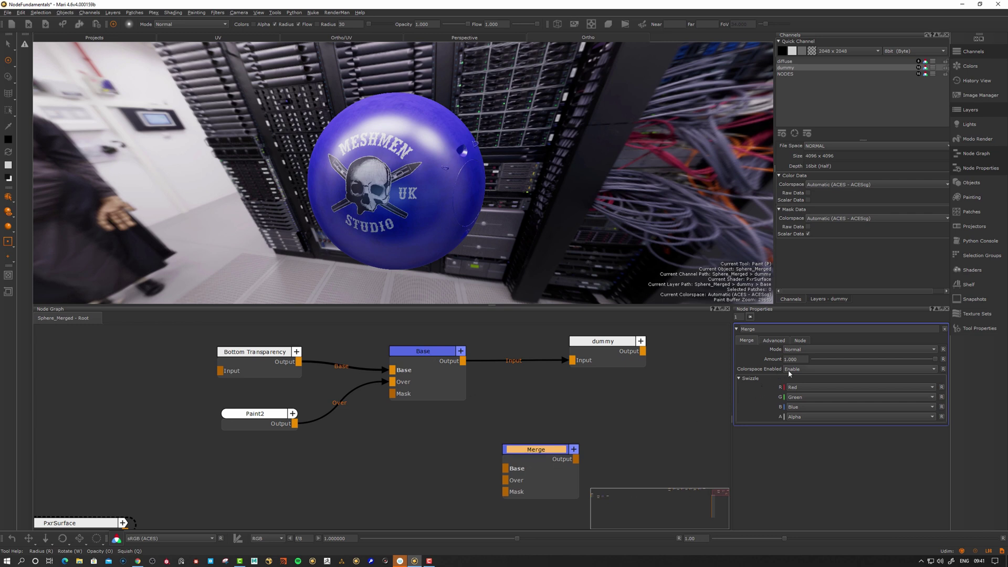
pyautogui.moveTo(600, 346); pyautogui.dragTo(608, 345)
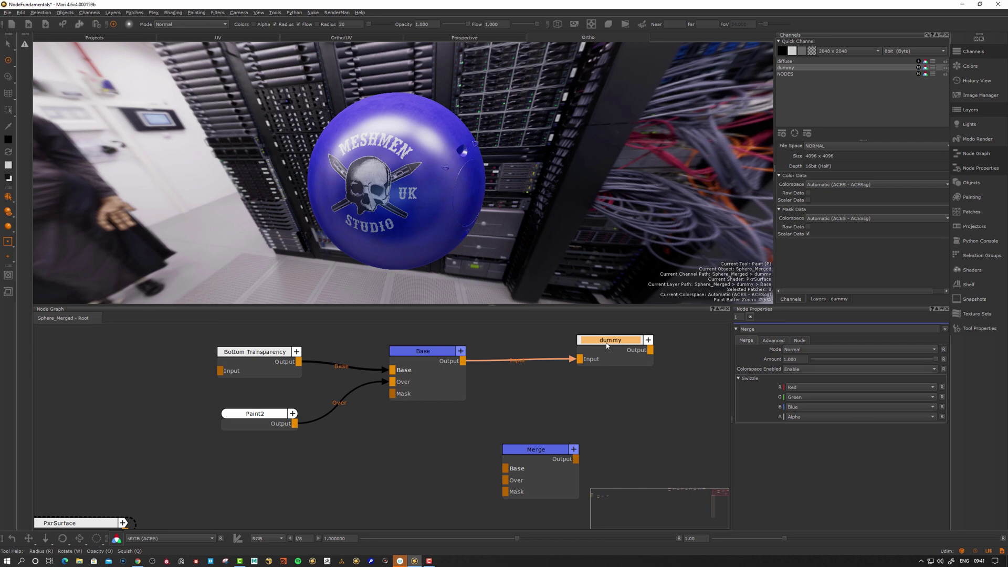
pyautogui.click(425, 351)
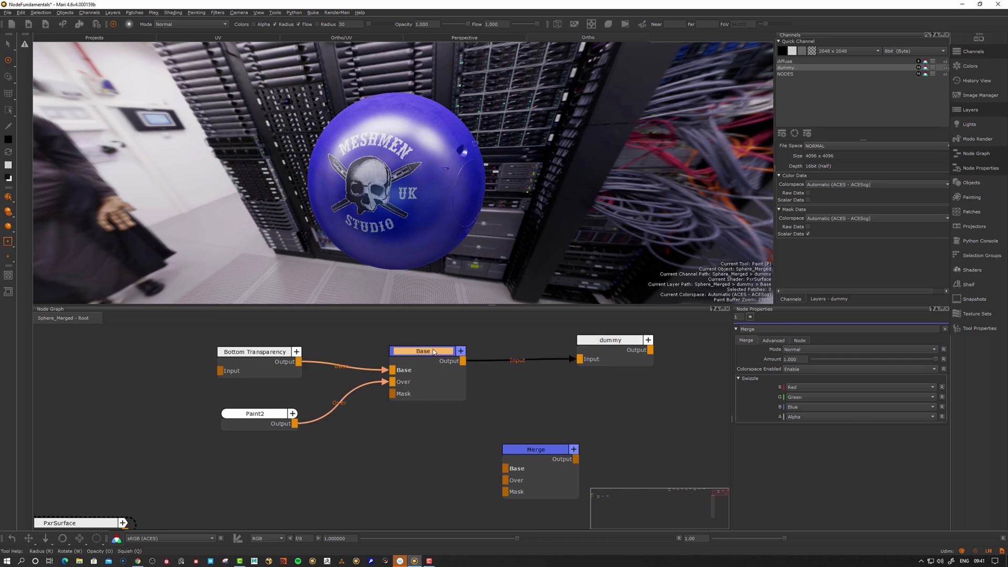
pyautogui.moveTo(534, 455); pyautogui.dragTo(521, 452)
pyautogui.press('Delete')
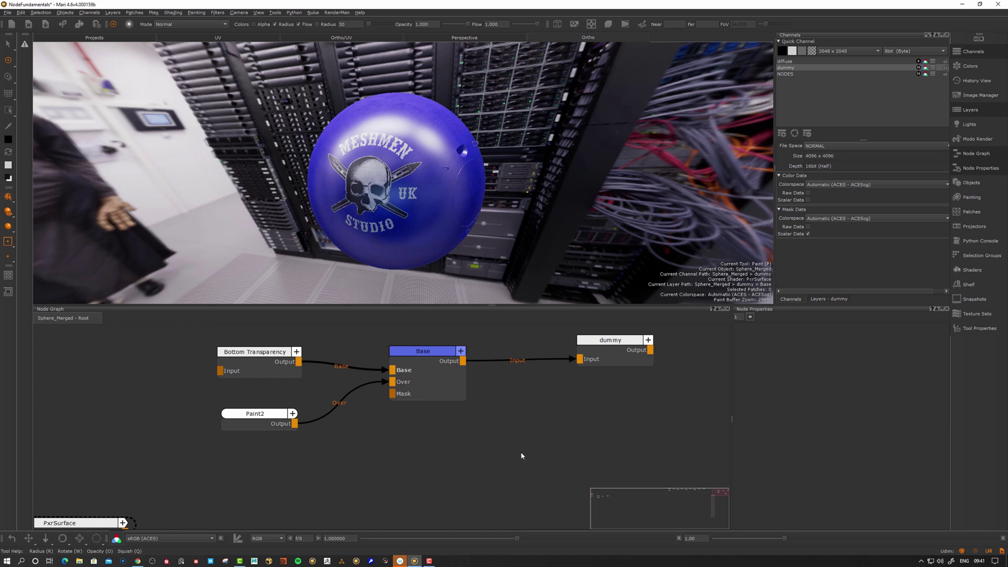
# Show the dummy channel's layer stack and match its Base layer to the Base node in the graph
pyautogui.click(624, 362)
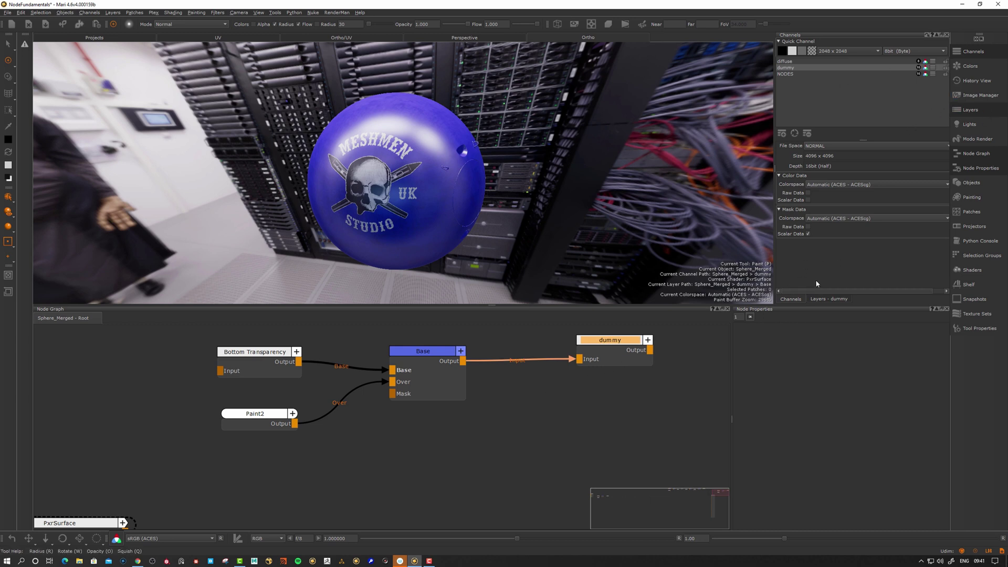
pyautogui.click(824, 298)
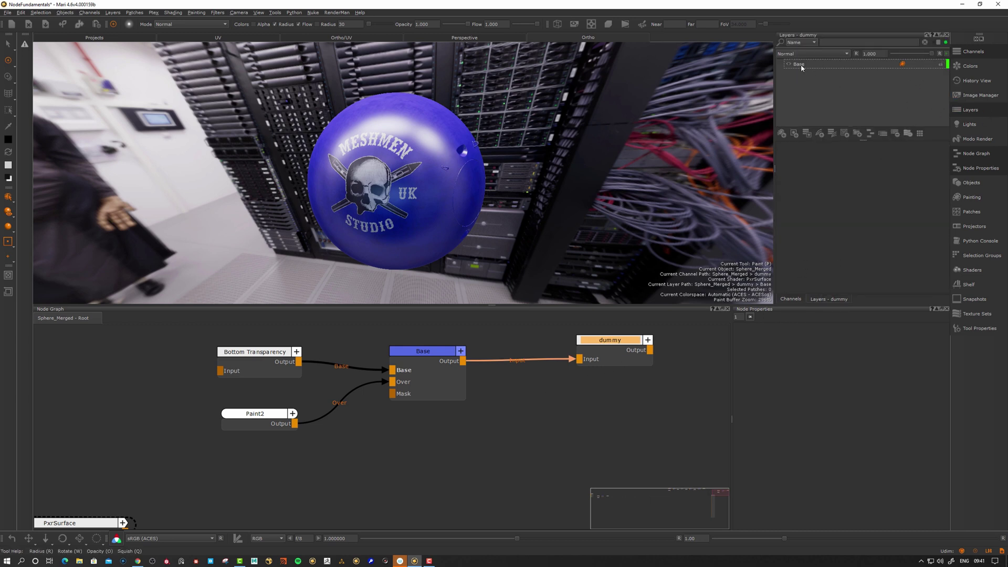
pyautogui.moveTo(427, 355); pyautogui.dragTo(439, 353)
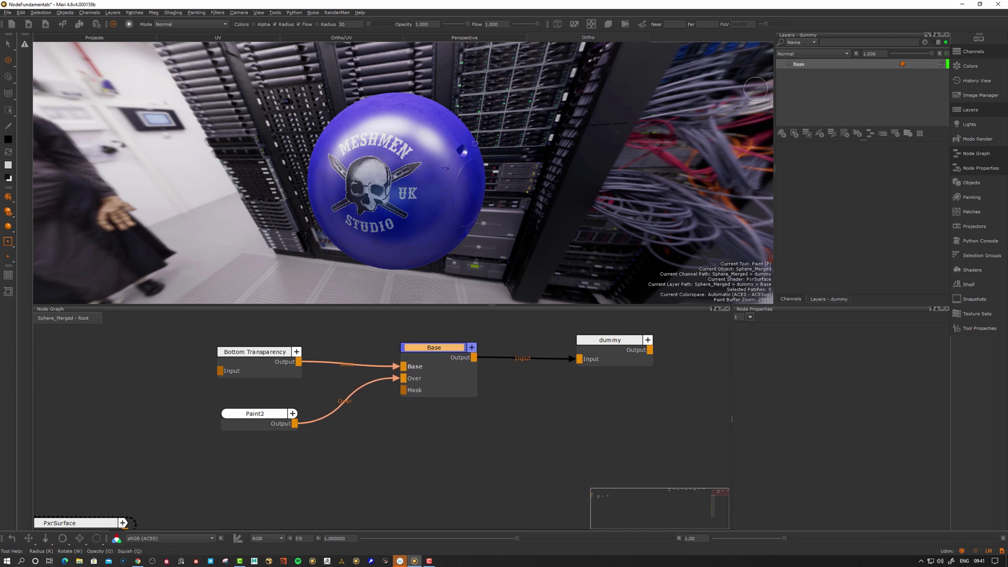
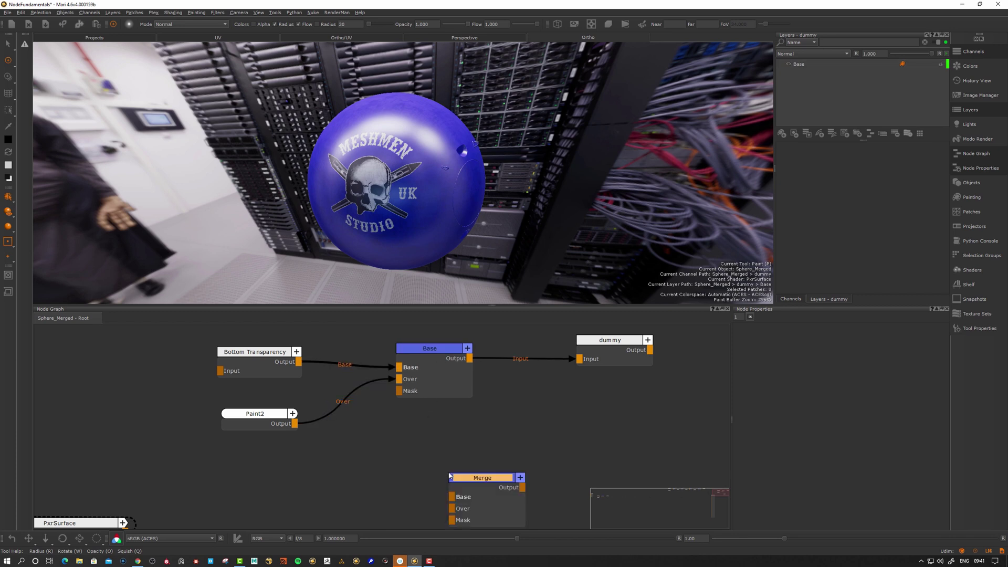
# Add an unconnected Merge node and place it directly below the Base node
pyautogui.moveTo(479, 481); pyautogui.dragTo(431, 451)
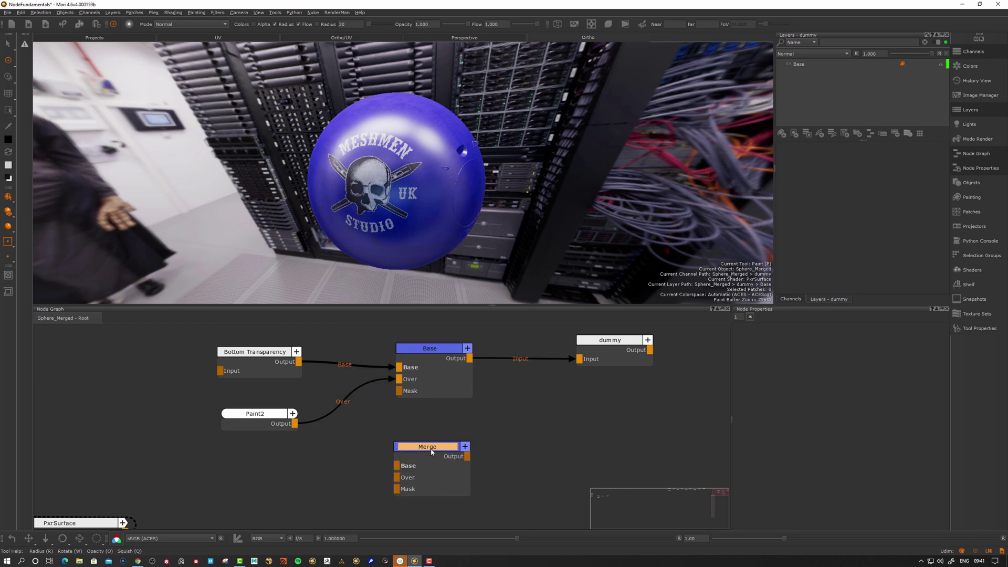
pyautogui.moveTo(304, 467); pyautogui.dragTo(362, 450, button='middle')
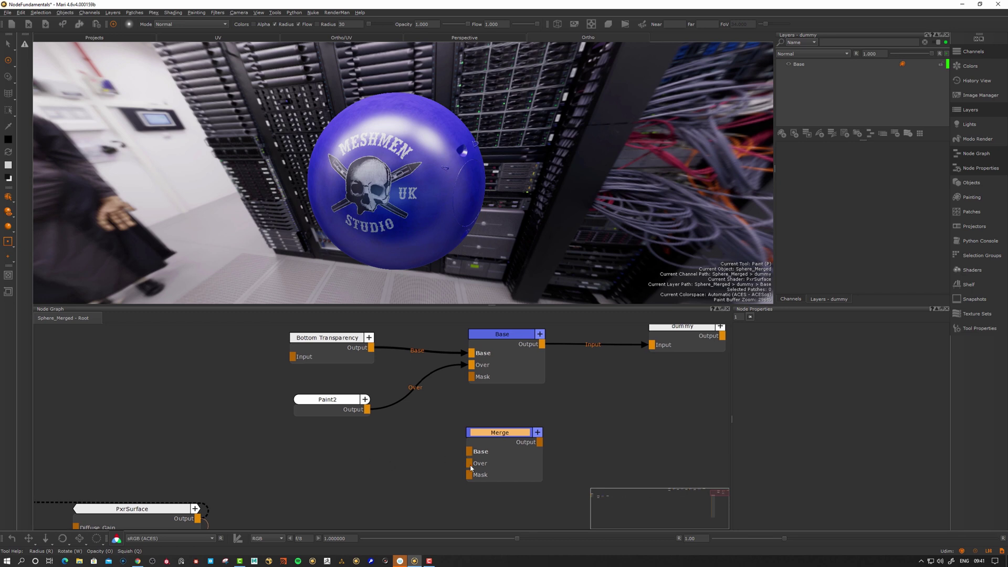
pyautogui.moveTo(364, 474); pyautogui.dragTo(365, 473, button='middle')
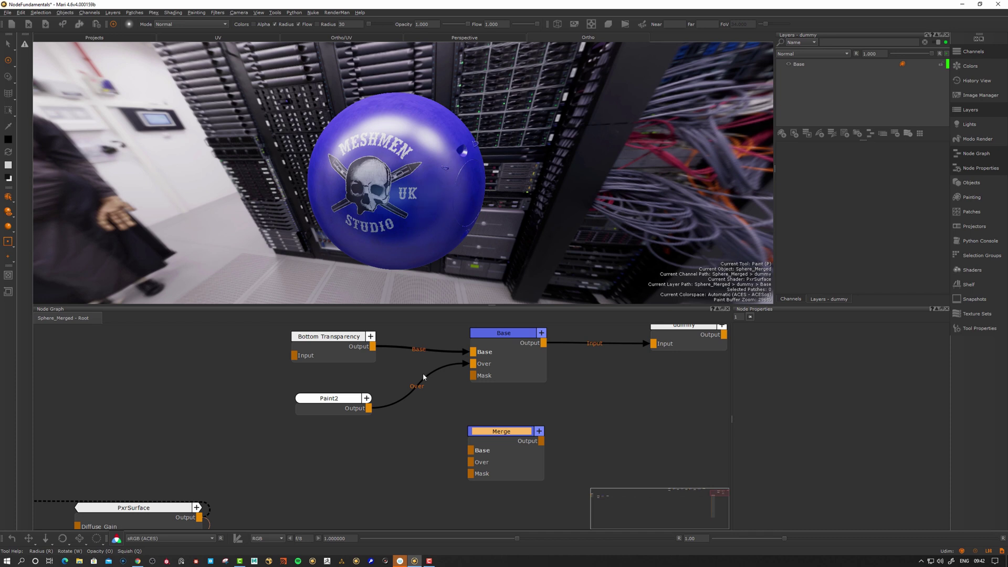
pyautogui.moveTo(407, 469); pyautogui.dragTo(411, 454, button='middle')
# Add an unconnected Color node, place it beneath the Paint2 node and show its properties
pyautogui.press('Tab')
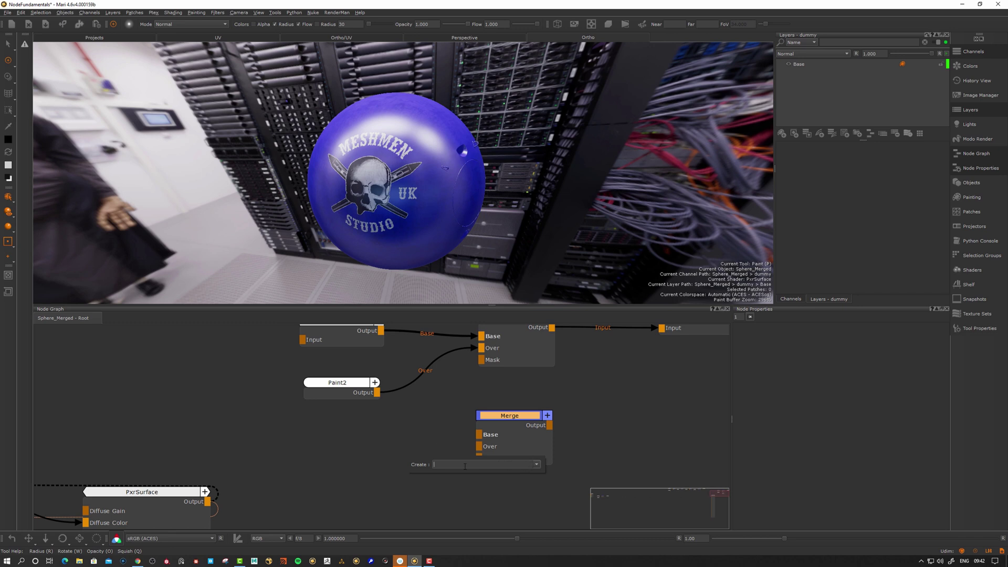
pyautogui.click(536, 466)
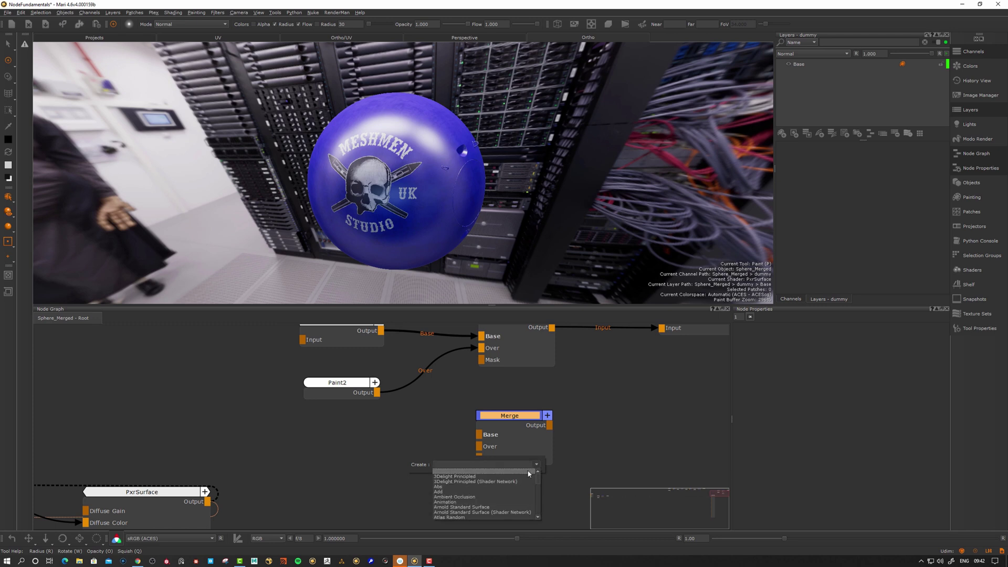
pyautogui.scroll(-15, 515, 490)
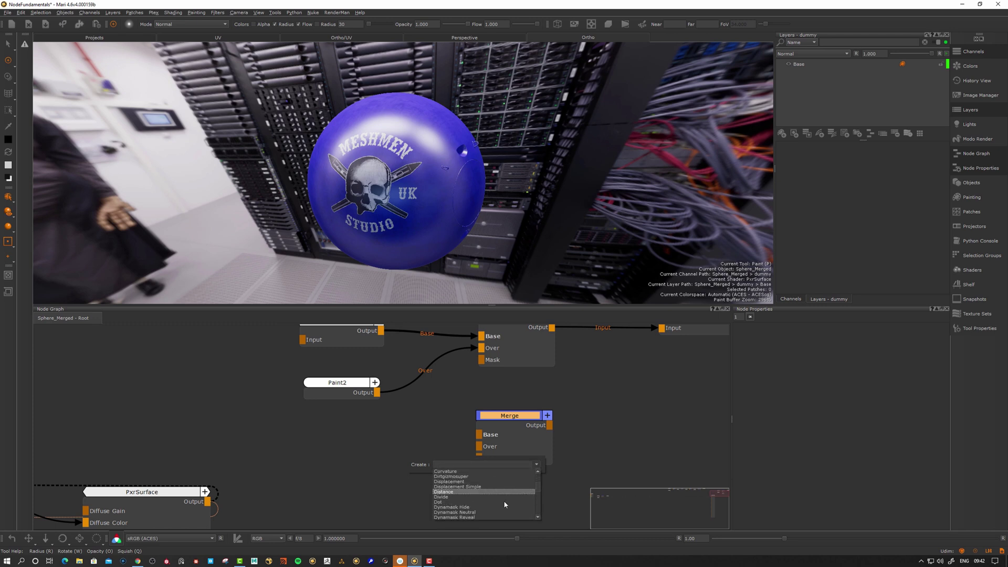
pyautogui.click(446, 464)
pyautogui.write('co')
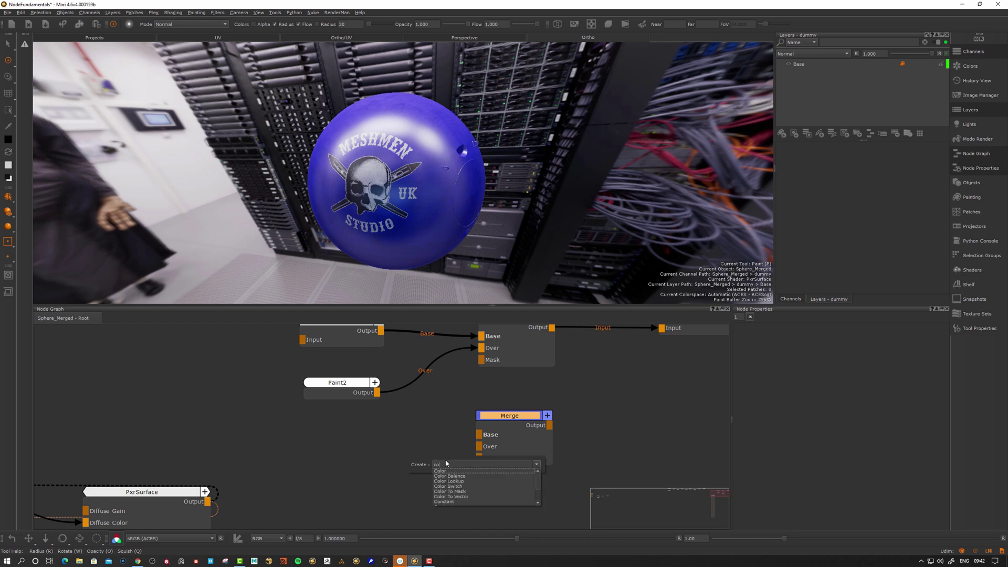
pyautogui.press('Return')
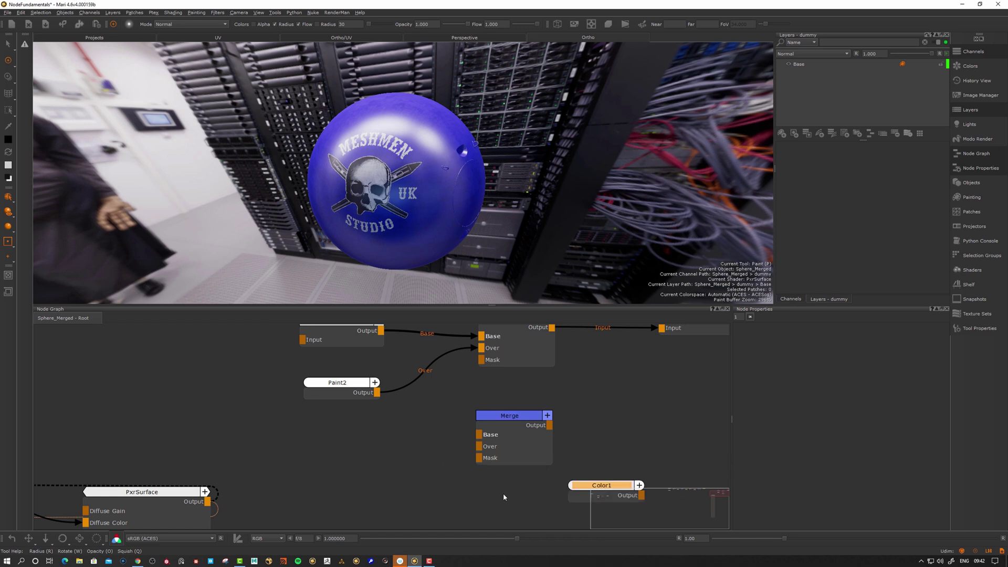
pyautogui.moveTo(592, 491); pyautogui.dragTo(328, 442)
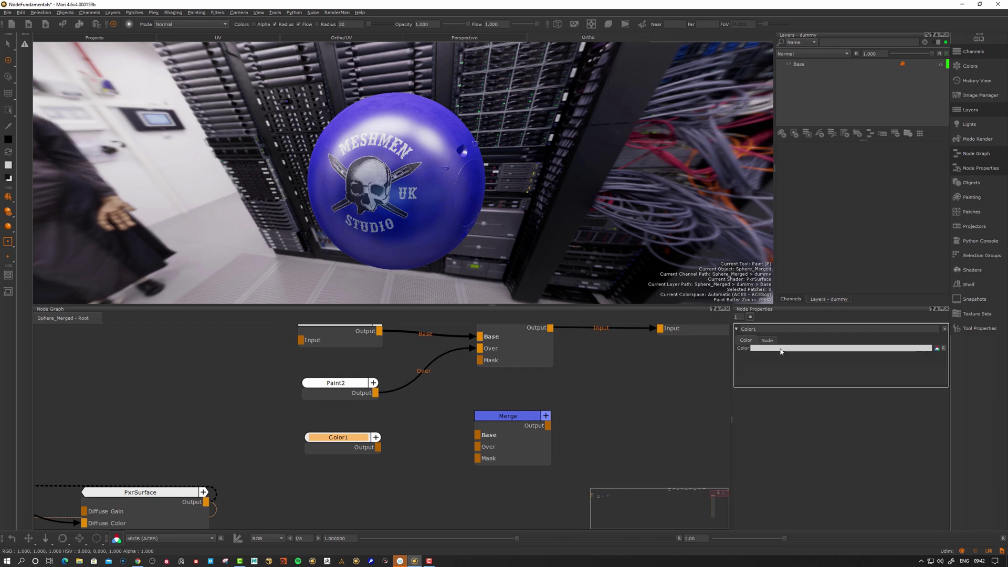
# Make NODES the current channel and show its layer stack
pyautogui.scroll(-5, 389, 475)
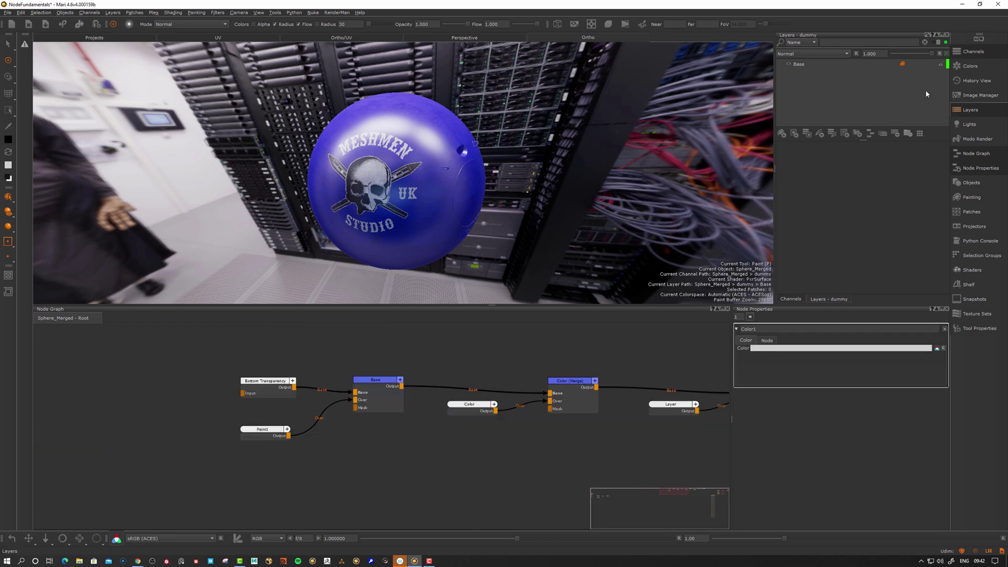
pyautogui.click(813, 66)
pyautogui.click(972, 52)
pyautogui.click(784, 75)
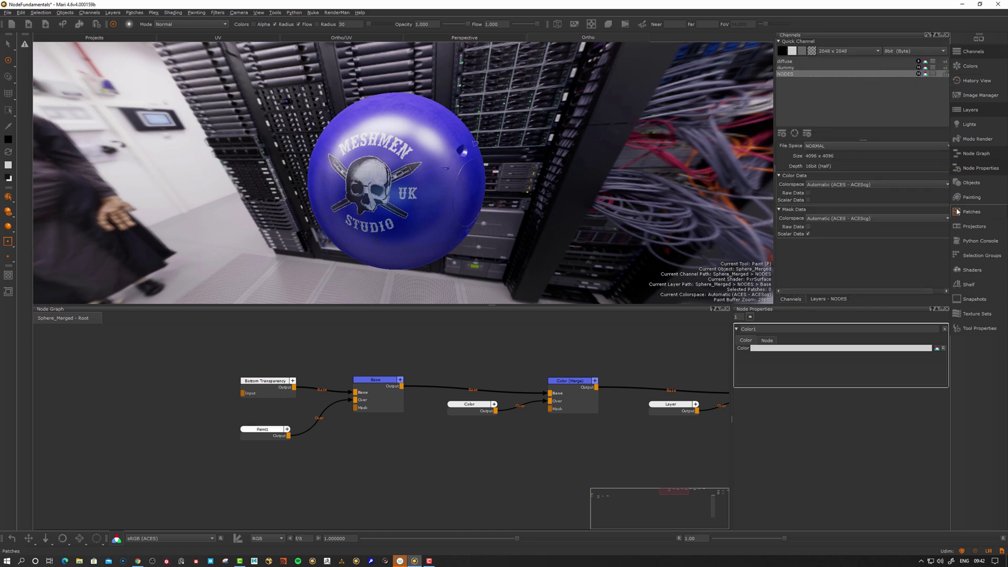
pyautogui.click(970, 110)
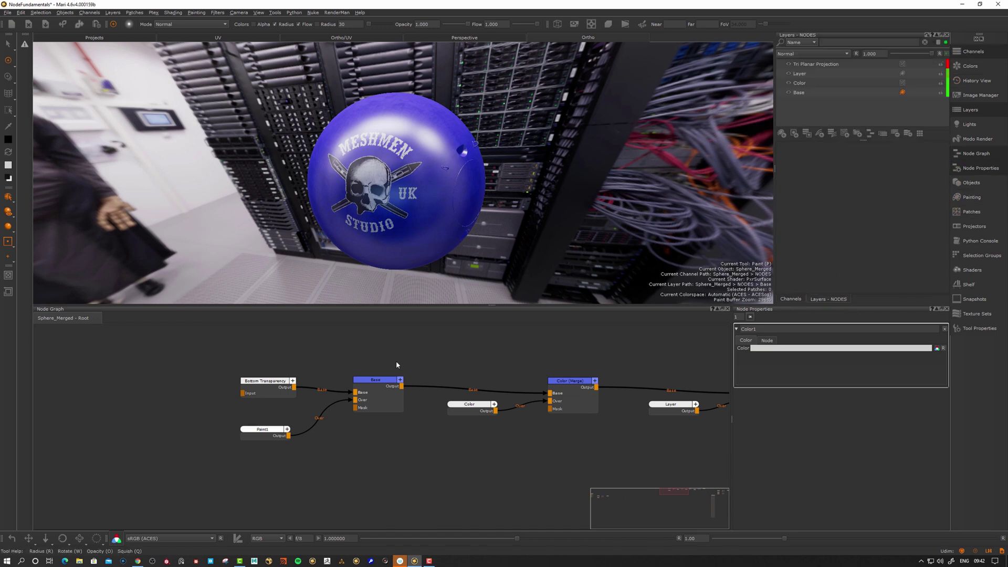
# Match the Base and Color layers of the NODES channel to their graph nodes and show the Color node's colour property
pyautogui.click(382, 385)
pyautogui.moveTo(381, 385); pyautogui.dragTo(379, 383)
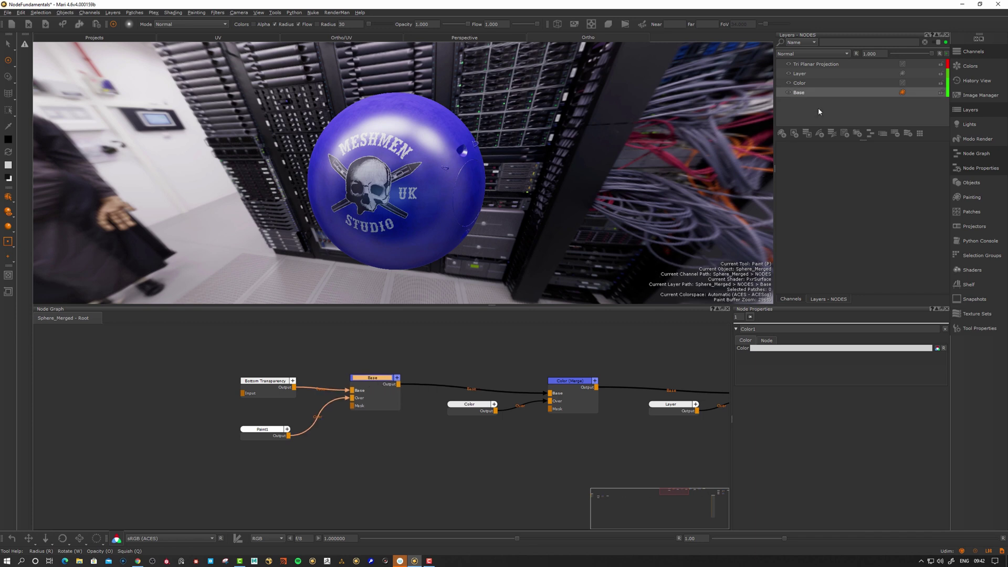
pyautogui.click(800, 83)
pyautogui.moveTo(578, 387); pyautogui.dragTo(576, 376)
pyautogui.moveTo(477, 411); pyautogui.dragTo(478, 415)
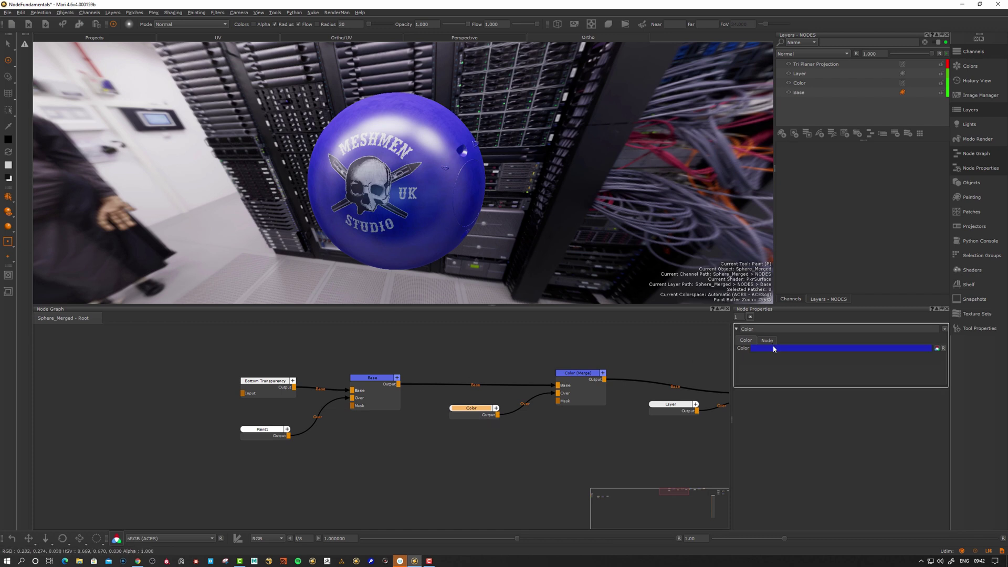
# Make Layer the current layer and match it to the Layer (Merge) node and its Layer paint node
pyautogui.moveTo(574, 439); pyautogui.dragTo(484, 434, button='middle')
pyautogui.click(609, 388)
pyautogui.moveTo(608, 387); pyautogui.dragTo(611, 387)
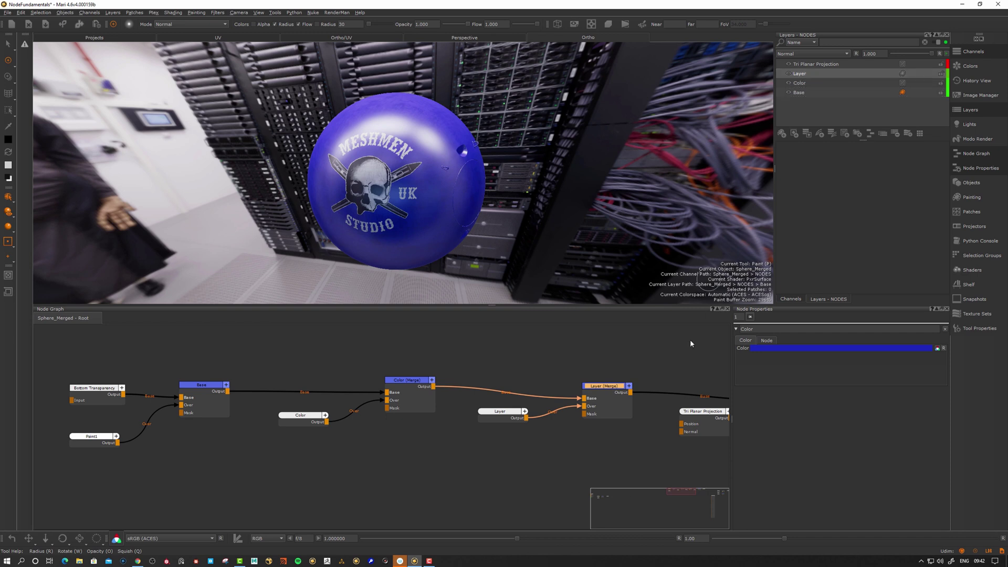
pyautogui.click(802, 76)
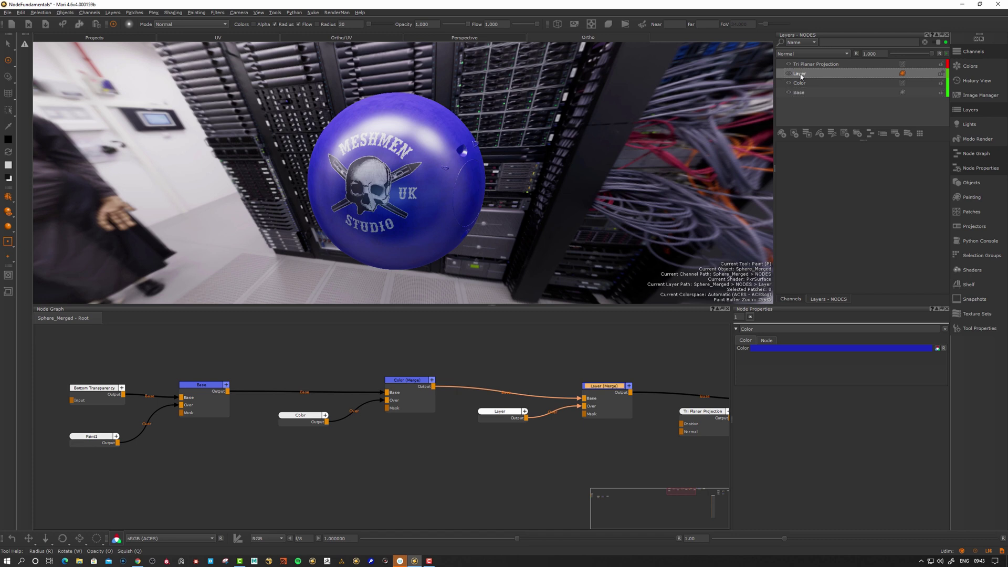
pyautogui.moveTo(592, 388); pyautogui.dragTo(602, 385)
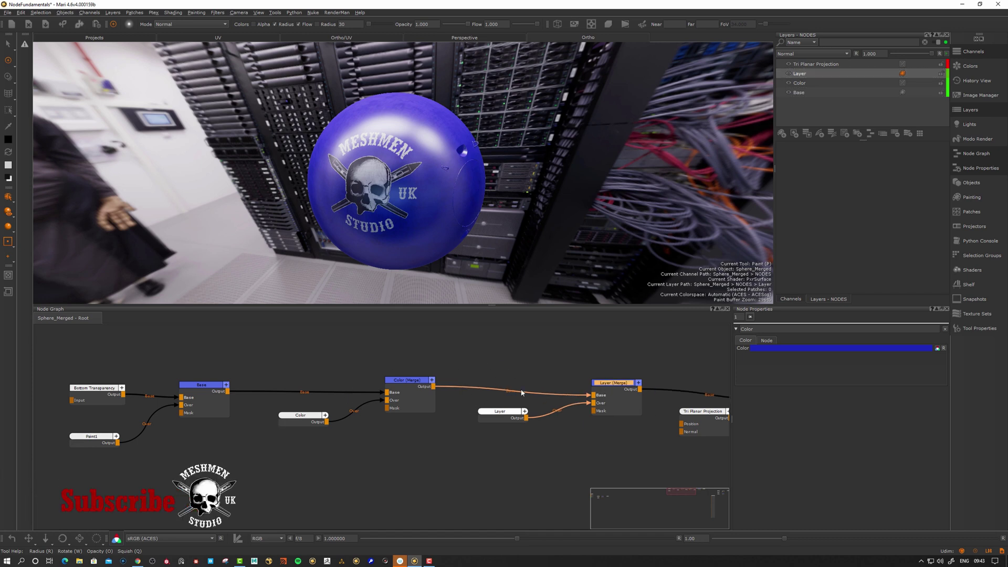
pyautogui.moveTo(498, 418); pyautogui.dragTo(497, 421)
# Preview the outputs of the Color, Layer and Layer (Merge) nodes one after another on the sphere
pyautogui.click(311, 423)
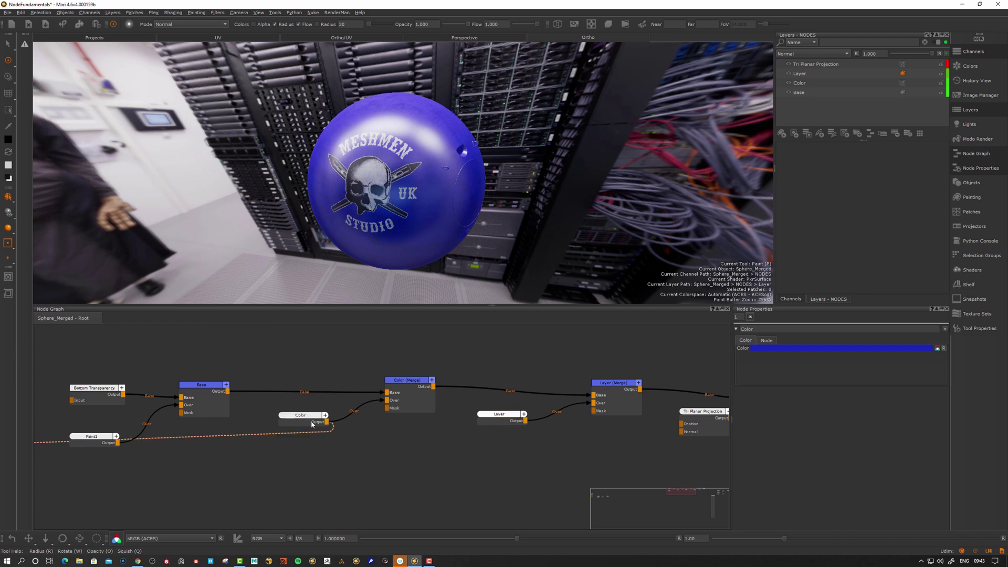
pyautogui.click(500, 420)
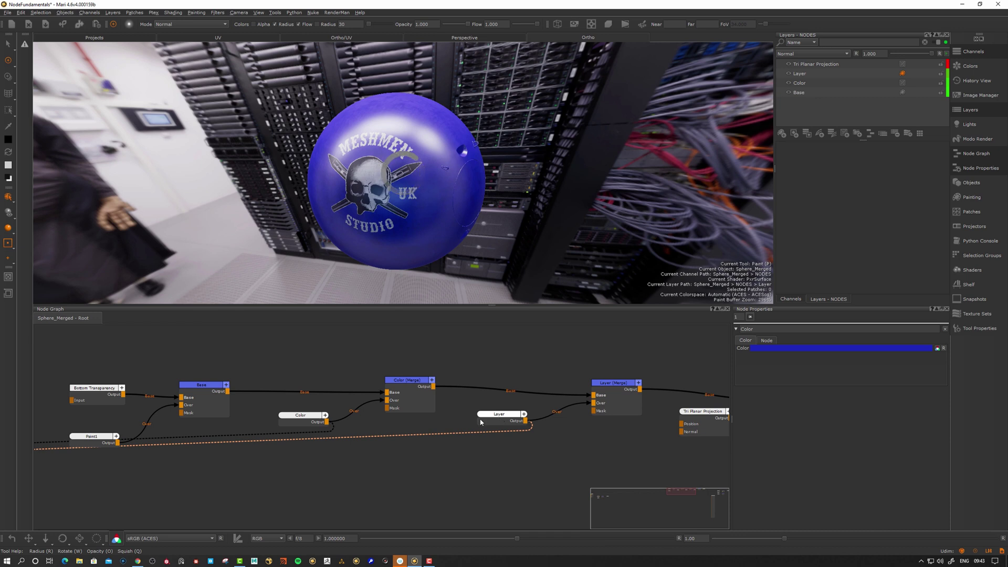
pyautogui.click(307, 419)
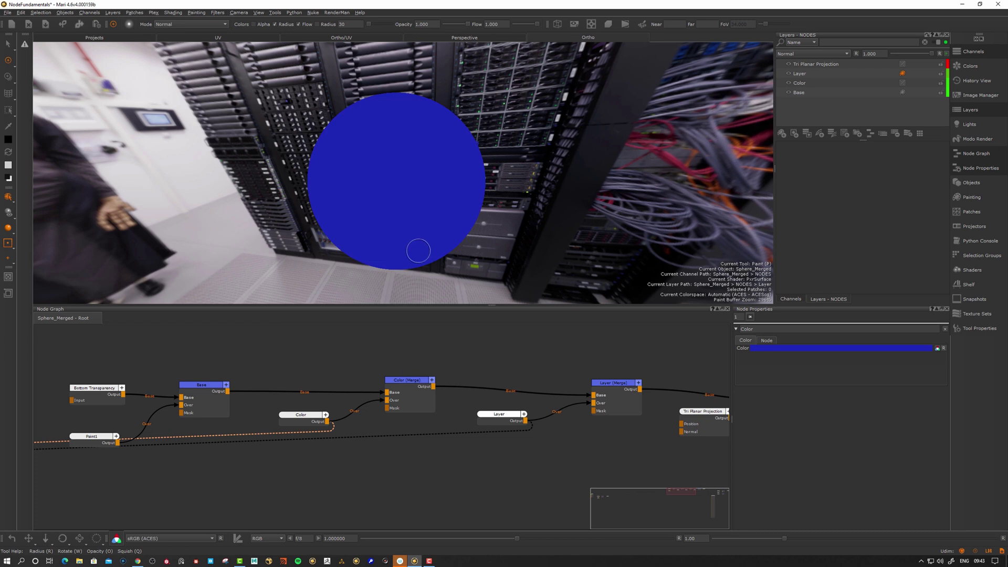
pyautogui.moveTo(496, 422); pyautogui.dragTo(498, 419)
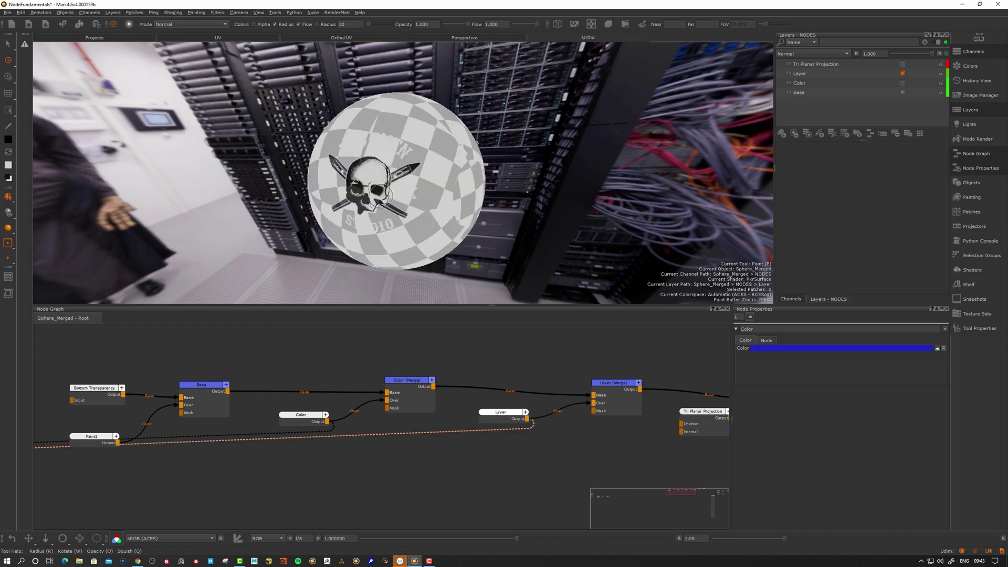
pyautogui.moveTo(609, 387); pyautogui.dragTo(610, 387)
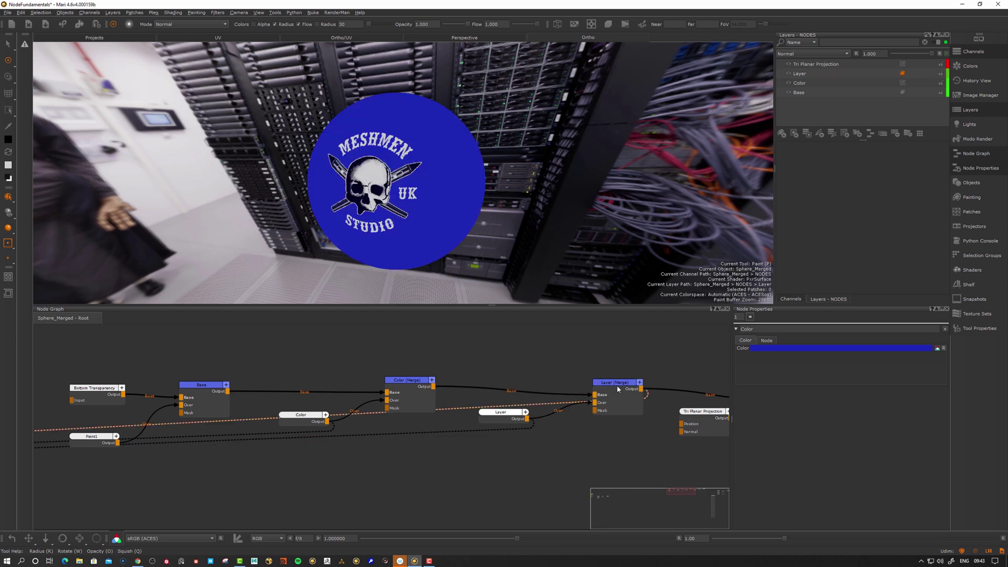
# Preview the Color node's output on the sphere again and look through the viewport's shader display options
pyautogui.click(326, 421)
pyautogui.click(333, 427)
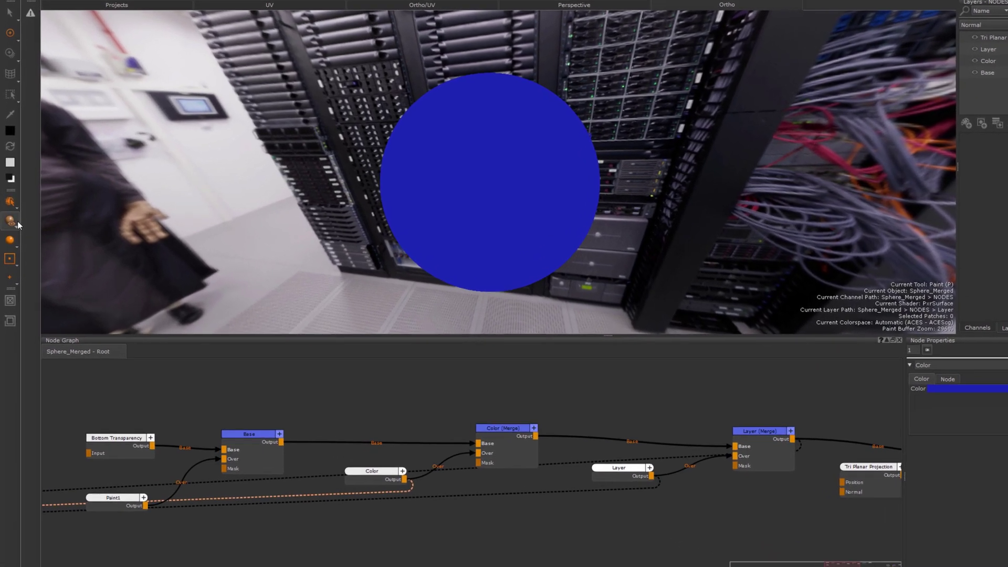
pyautogui.click(14, 214)
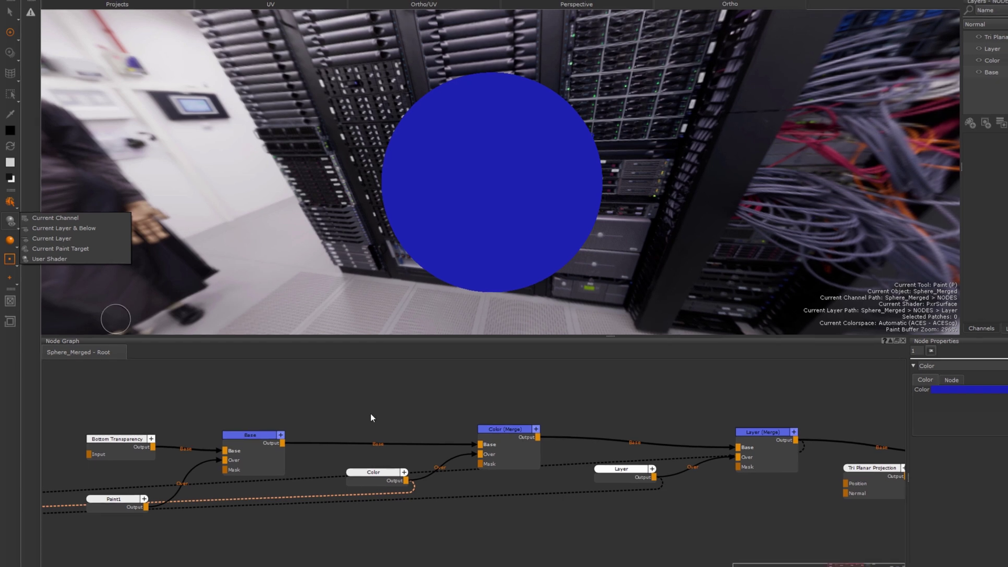
pyautogui.click(359, 383)
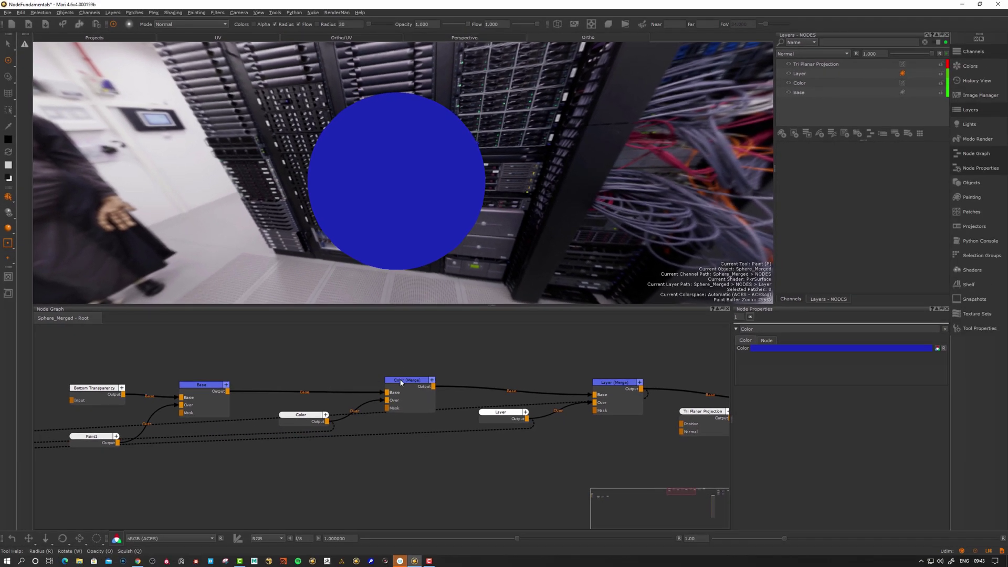
# Compare the Color and Layer nodes with their merge nodes and open the Layer (Merge) node's properties
pyautogui.moveTo(401, 382); pyautogui.dragTo(404, 383)
pyautogui.click(295, 423)
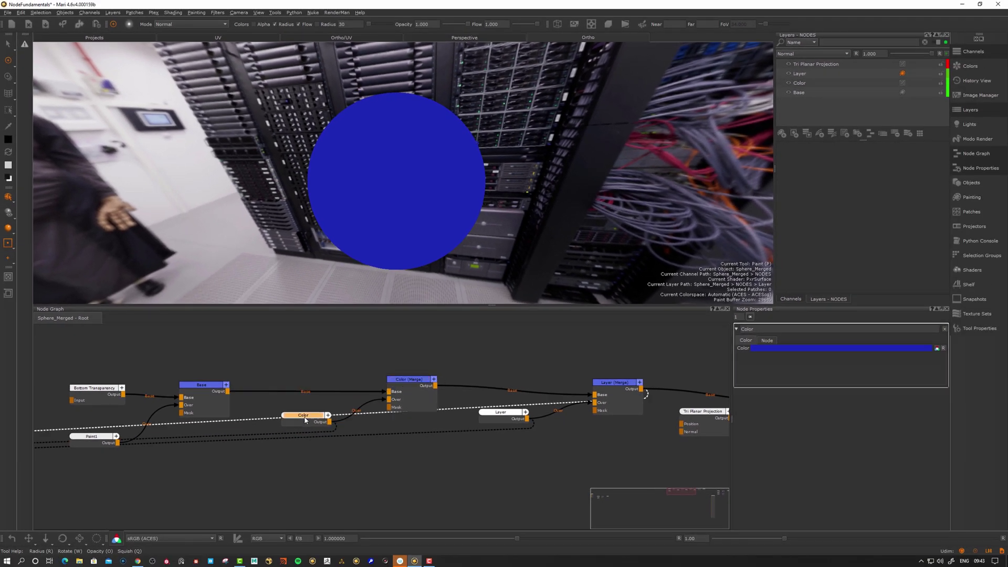
pyautogui.click(502, 413)
pyautogui.moveTo(600, 388); pyautogui.dragTo(604, 386)
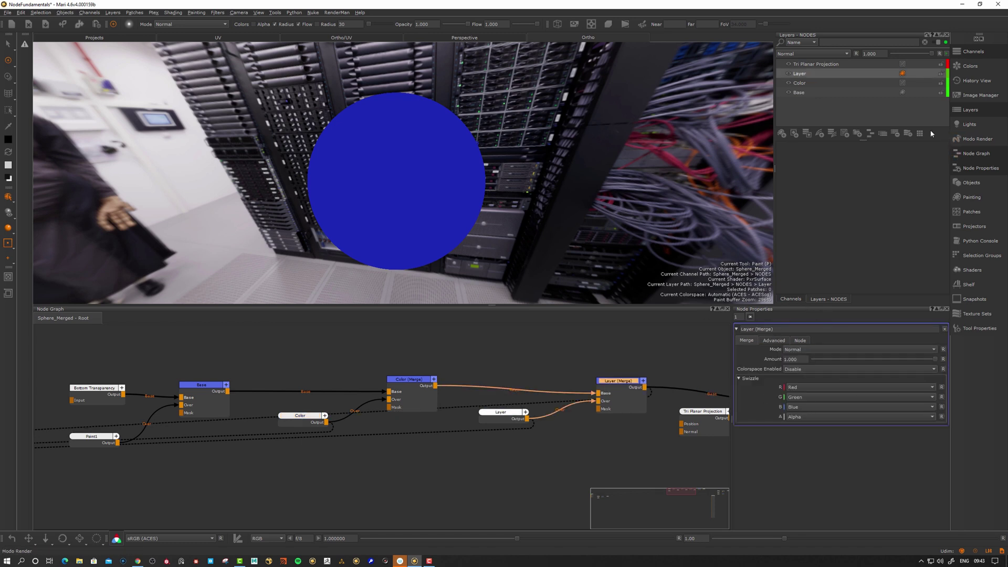
# Display the channel on the sphere with the Color layer current, and compare that layer's colour setting with the Color node's properties
pyautogui.click(798, 74)
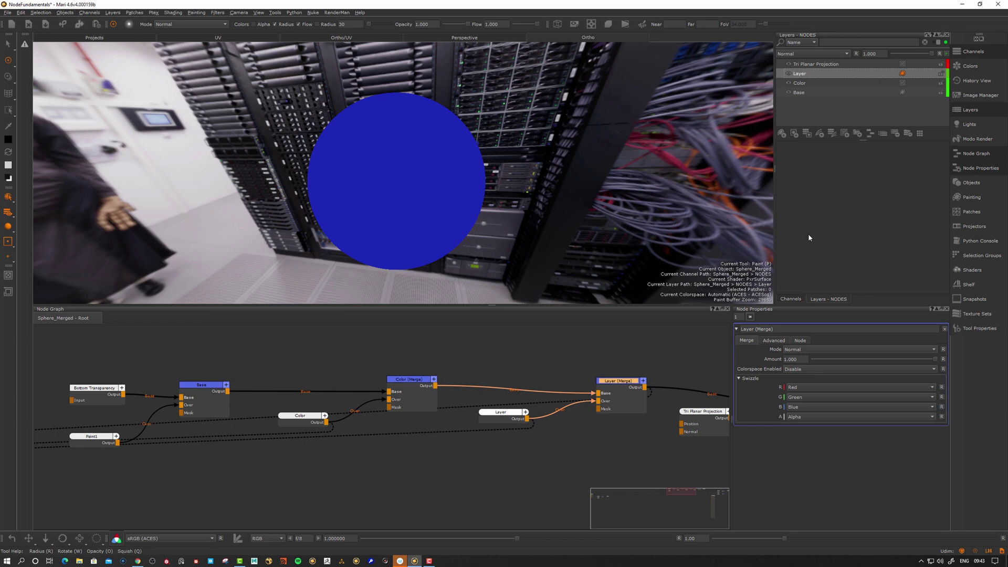
pyautogui.click(818, 84)
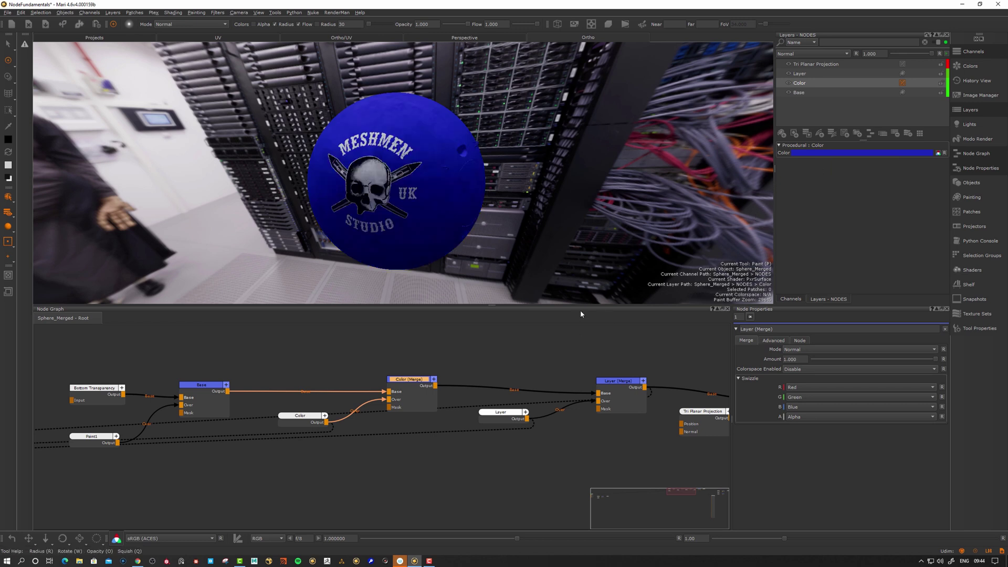
pyautogui.click(297, 416)
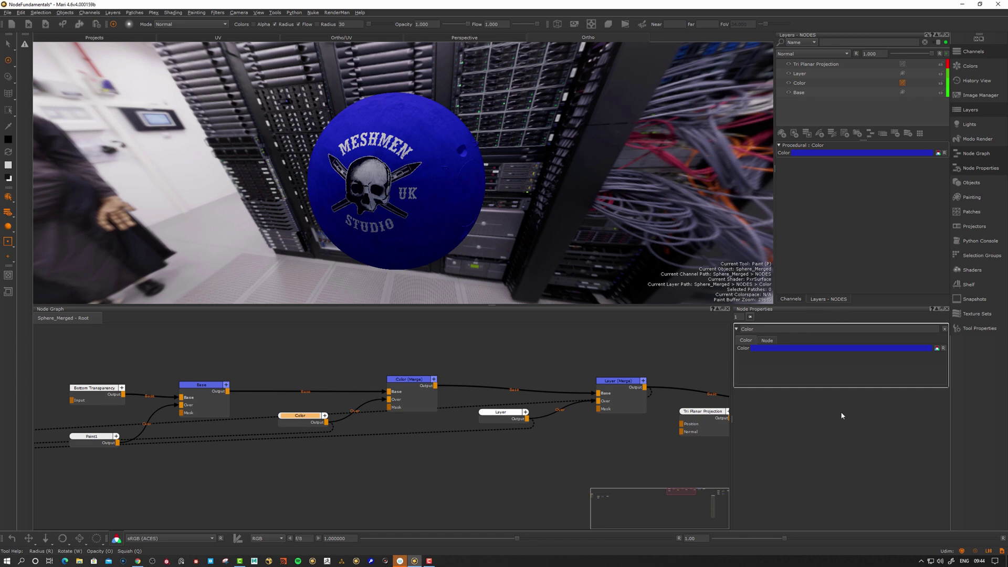
# Follow the chain to the Tri Planar Projection (Merge) node, lower its Tri Planar Projection input node slightly and open that node's properties
pyautogui.moveTo(730, 424)
pyautogui.mouseDown()
pyautogui.moveTo(792, 423)
pyautogui.moveTo(723, 424)
pyautogui.mouseUp()
pyautogui.moveTo(471, 362)
pyautogui.mouseDown(button='middle')
pyautogui.moveTo(434, 355)
pyautogui.moveTo(454, 350)
pyautogui.mouseUp(button='middle')
pyautogui.moveTo(524, 379); pyautogui.dragTo(413, 370, button='middle')
pyautogui.click(604, 380)
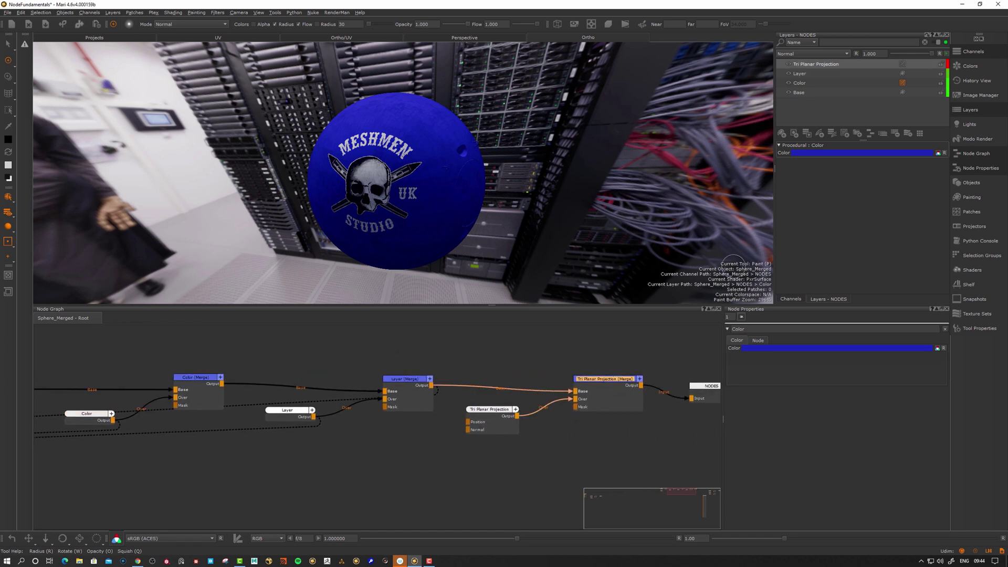
pyautogui.moveTo(634, 335); pyautogui.dragTo(528, 373, button='middle')
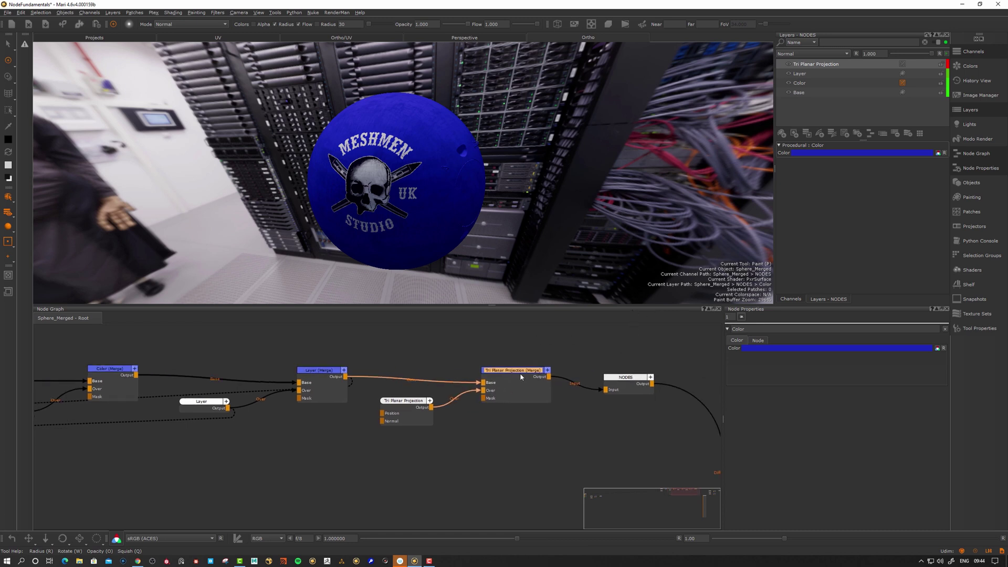
pyautogui.moveTo(401, 409)
pyautogui.mouseDown()
pyautogui.moveTo(404, 426)
pyautogui.moveTo(413, 419)
pyautogui.mouseUp()
pyautogui.doubleClick(410, 420)
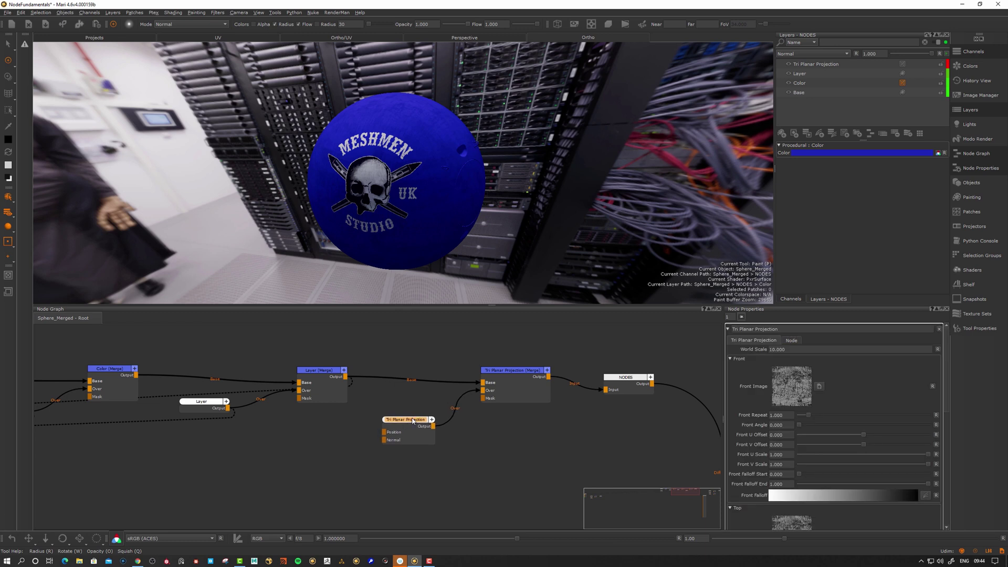
# Make Tri Planar Projection the current layer and compare its procedural settings with those of the matching node
pyautogui.moveTo(513, 376); pyautogui.dragTo(509, 374)
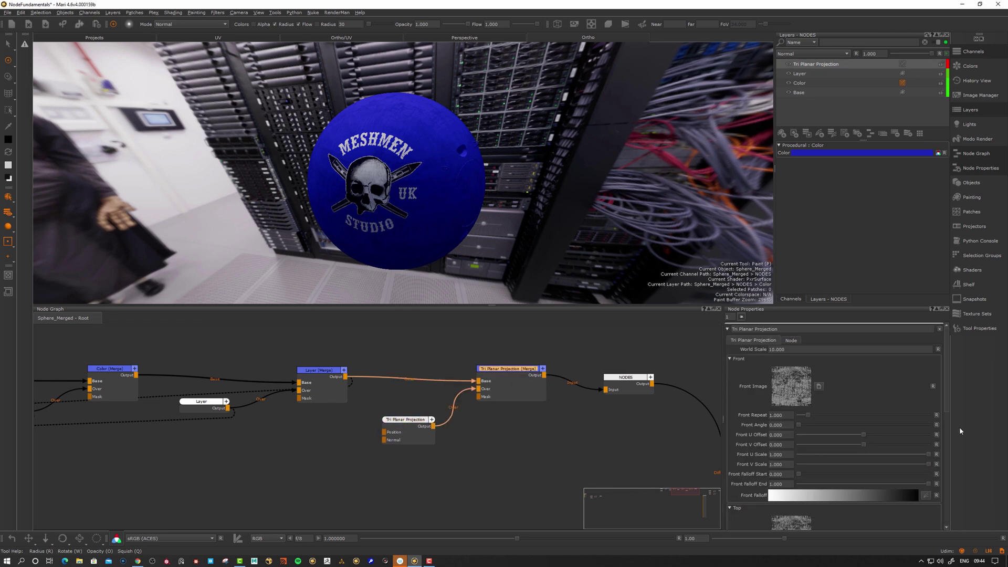
pyautogui.click(800, 73)
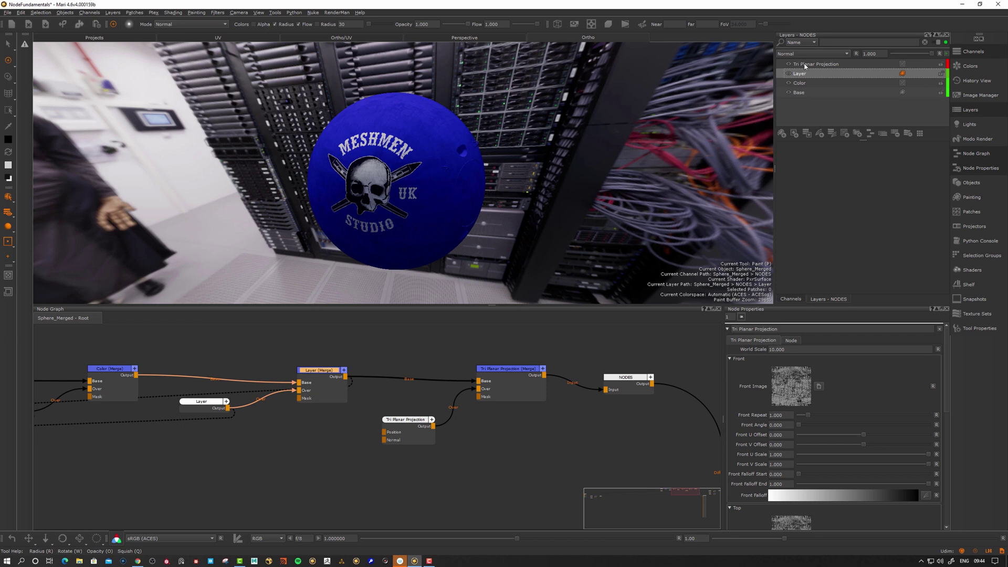
pyautogui.click(806, 66)
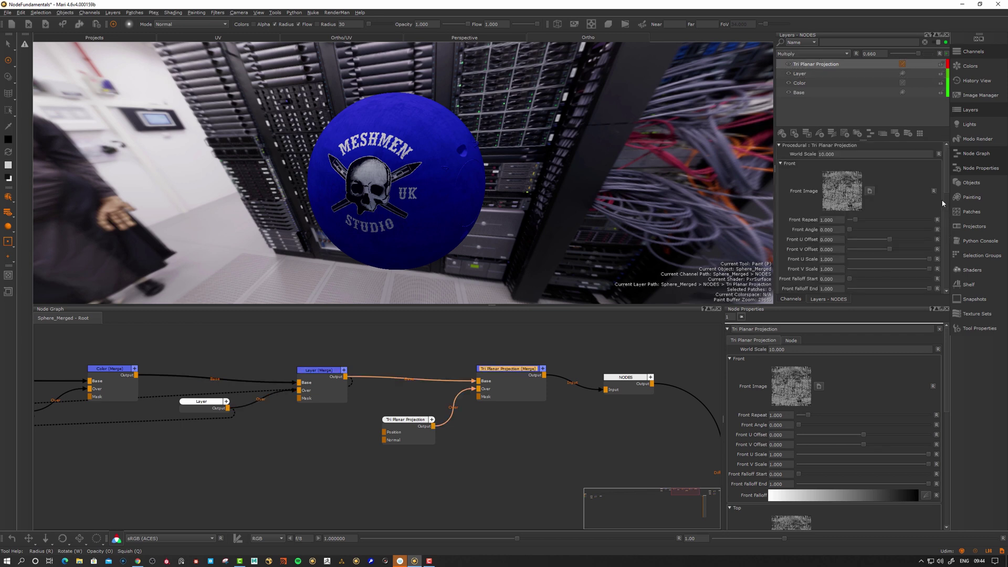
pyautogui.moveTo(945, 179)
pyautogui.mouseDown()
pyautogui.moveTo(947, 215)
pyautogui.moveTo(946, 176)
pyautogui.mouseUp()
# Move the NODES channel node slightly away from the Tri Planar Projection (Merge) node and show the whole node chain
pyautogui.moveTo(644, 384); pyautogui.dragTo(660, 374)
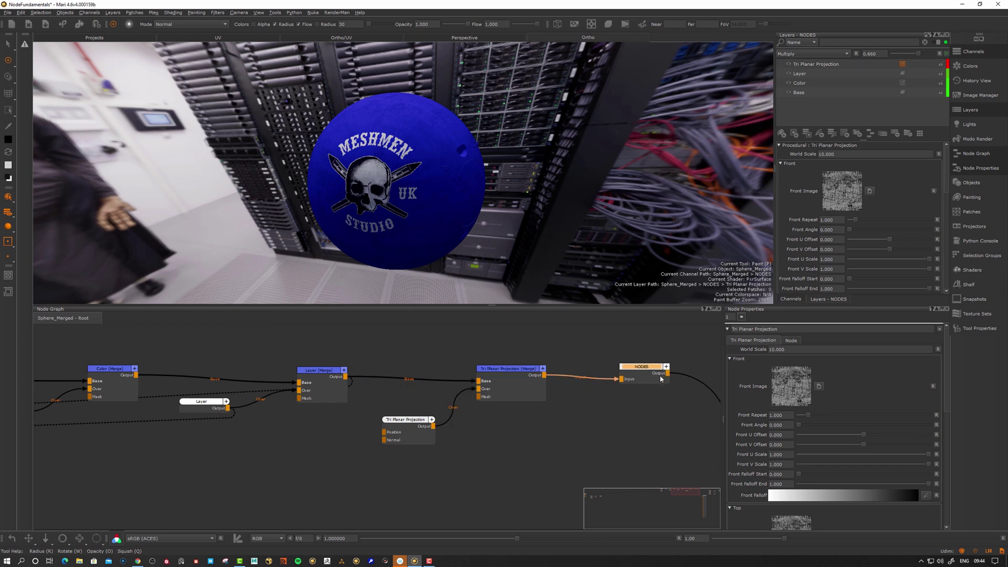
pyautogui.scroll(-3, 575, 441)
pyautogui.scroll(-2, 574, 445)
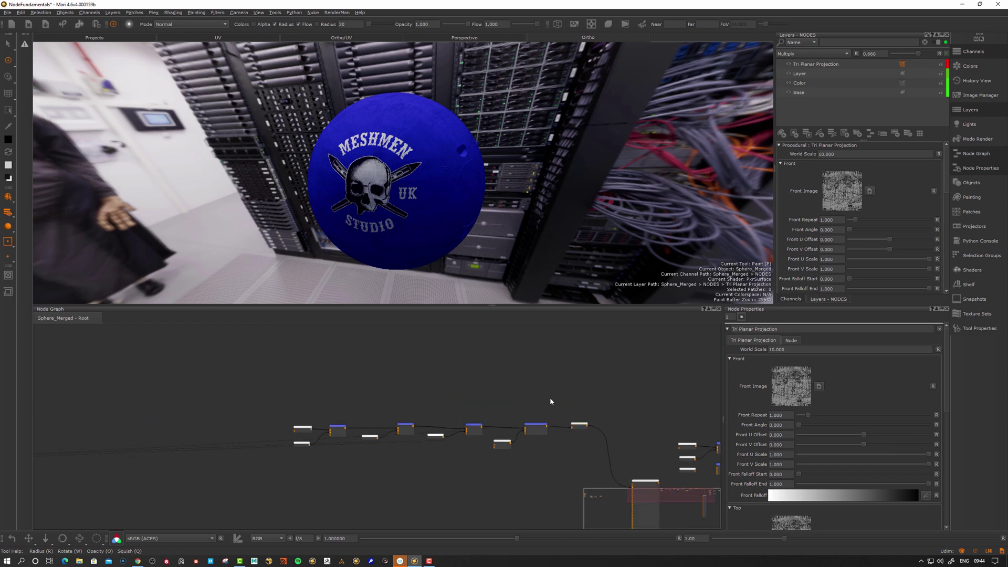
# Move the Color node slightly lower beneath the NODES chain
pyautogui.moveTo(550, 401); pyautogui.dragTo(484, 387, button='middle')
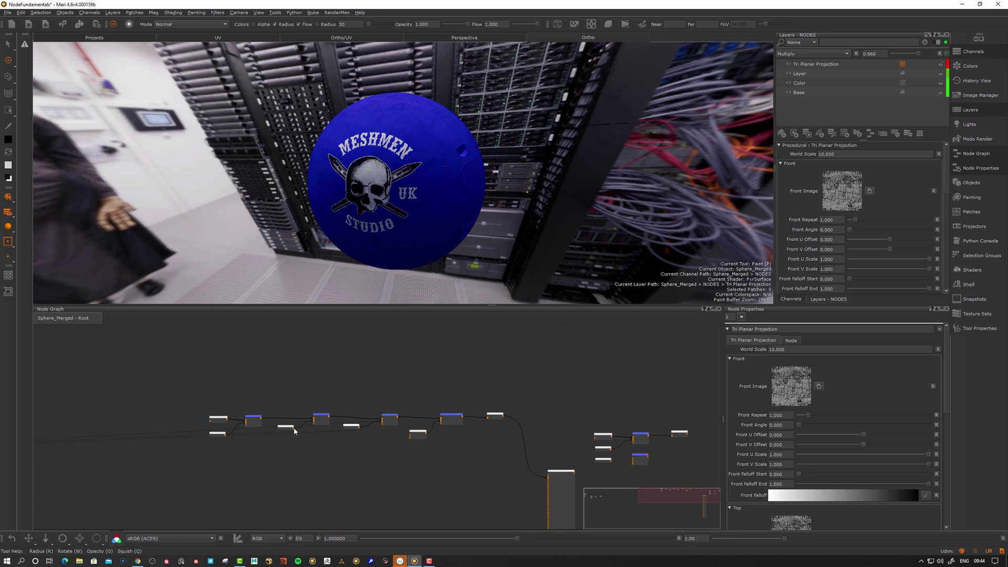
pyautogui.moveTo(294, 429); pyautogui.dragTo(305, 447)
pyautogui.moveTo(292, 428)
pyautogui.mouseDown()
pyautogui.moveTo(344, 516)
pyautogui.moveTo(420, 517)
pyautogui.moveTo(402, 485)
pyautogui.moveTo(412, 467)
pyautogui.moveTo(418, 475)
pyautogui.moveTo(401, 426)
pyautogui.mouseUp()
pyautogui.scroll(2, 293, 433)
pyautogui.moveTo(369, 397); pyautogui.dragTo(372, 471, button='middle')
pyautogui.moveTo(344, 387); pyautogui.dragTo(367, 458, button='middle')
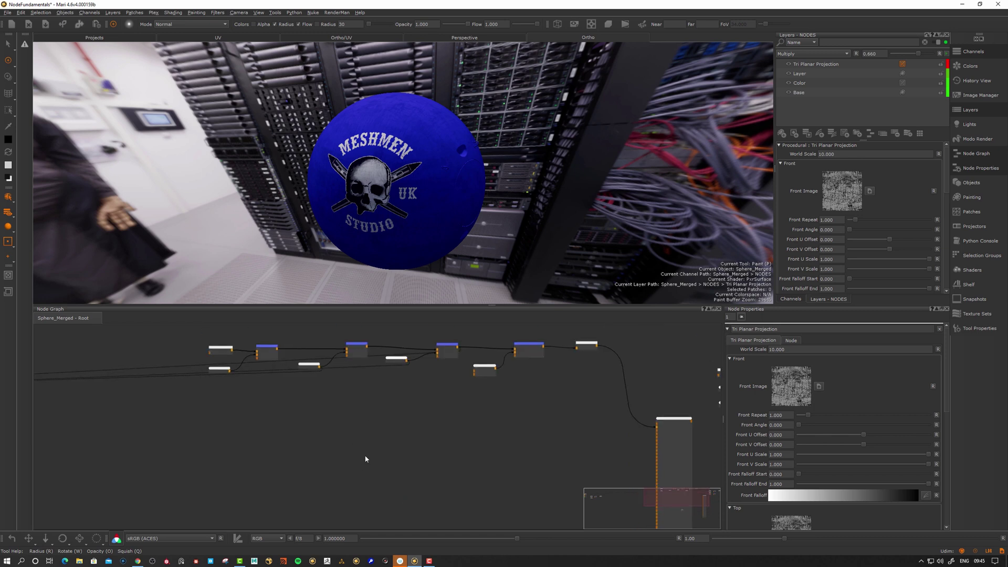
# Branch the Color node's output into a separate Merge node well below the chain and display that node on the sphere
pyautogui.click(320, 370)
pyautogui.moveTo(323, 377); pyautogui.dragTo(429, 412)
pyautogui.click(429, 415)
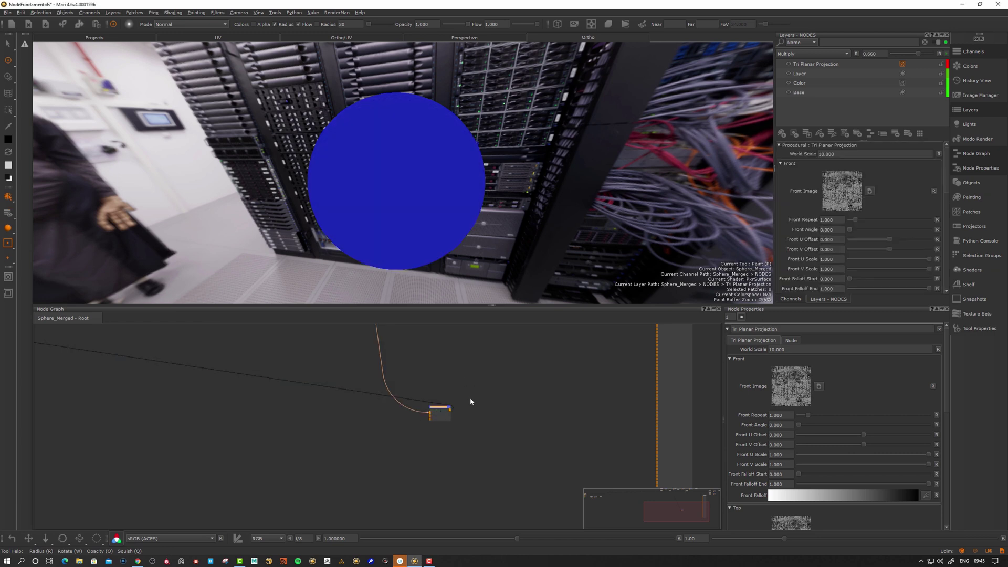
pyautogui.scroll(-4, 469, 399)
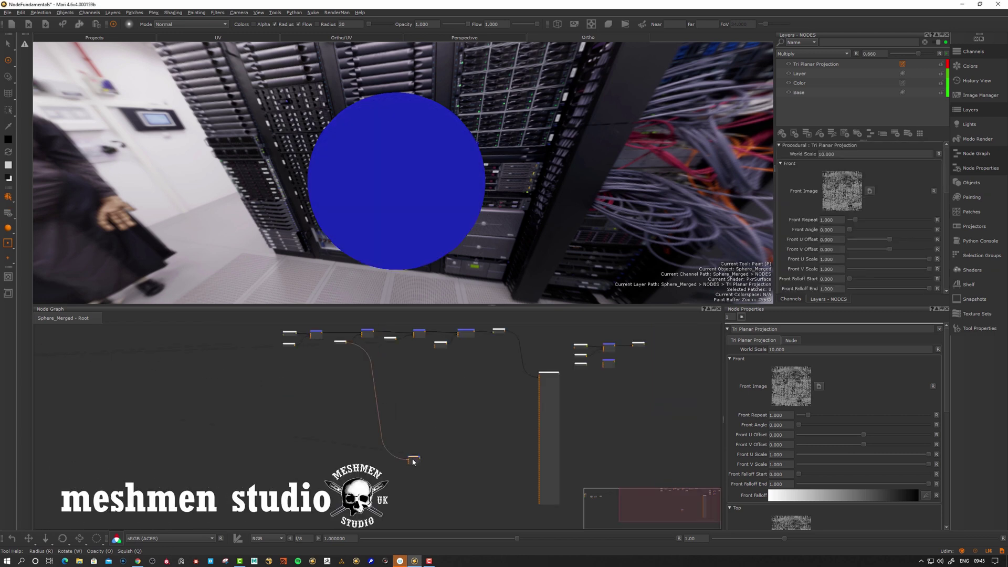
pyautogui.moveTo(411, 466); pyautogui.dragTo(409, 472)
pyautogui.moveTo(457, 437); pyautogui.dragTo(455, 444, button='middle')
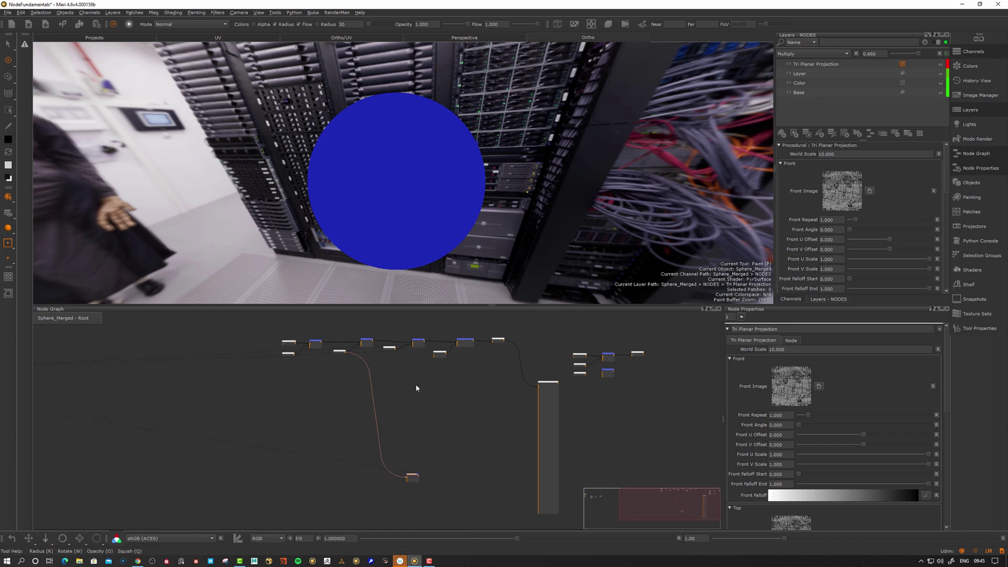
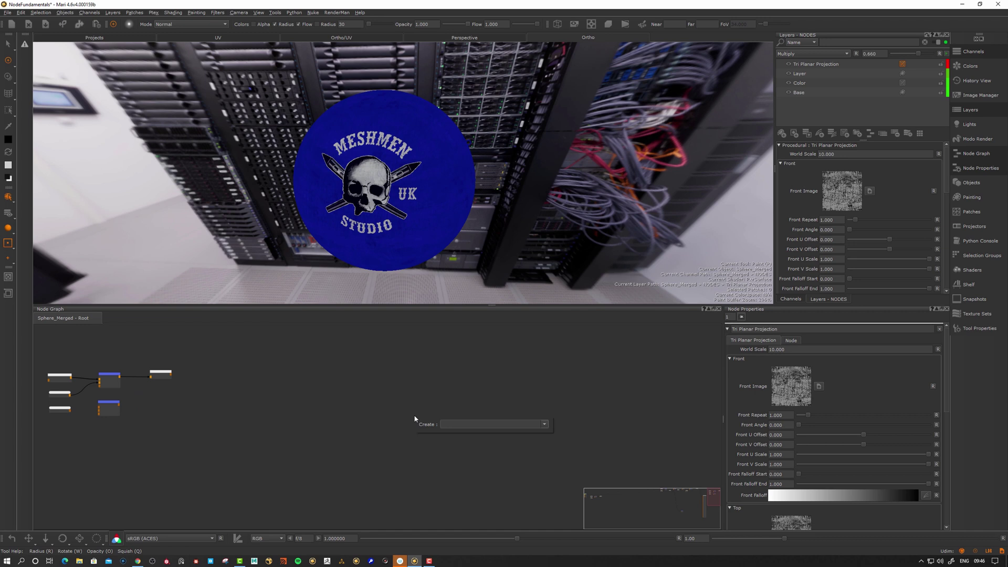
# Create a channel node named Mynodes in an empty area of the graph and display it on the sphere
pyautogui.write('cha')
pyautogui.press('Down')
pyautogui.press('Return')
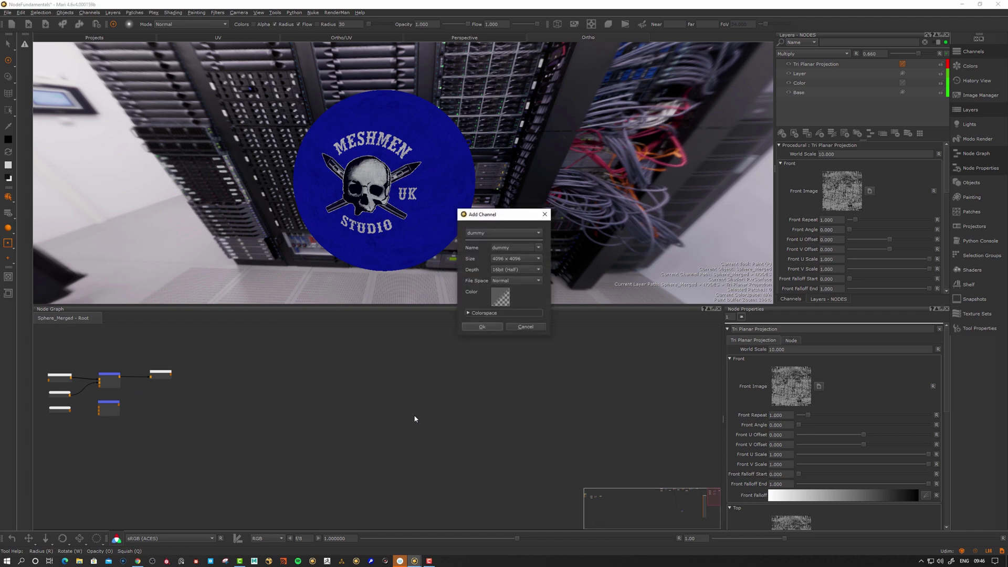
pyautogui.doubleClick(517, 247)
pyautogui.write('Mynodes')
pyautogui.press('Return')
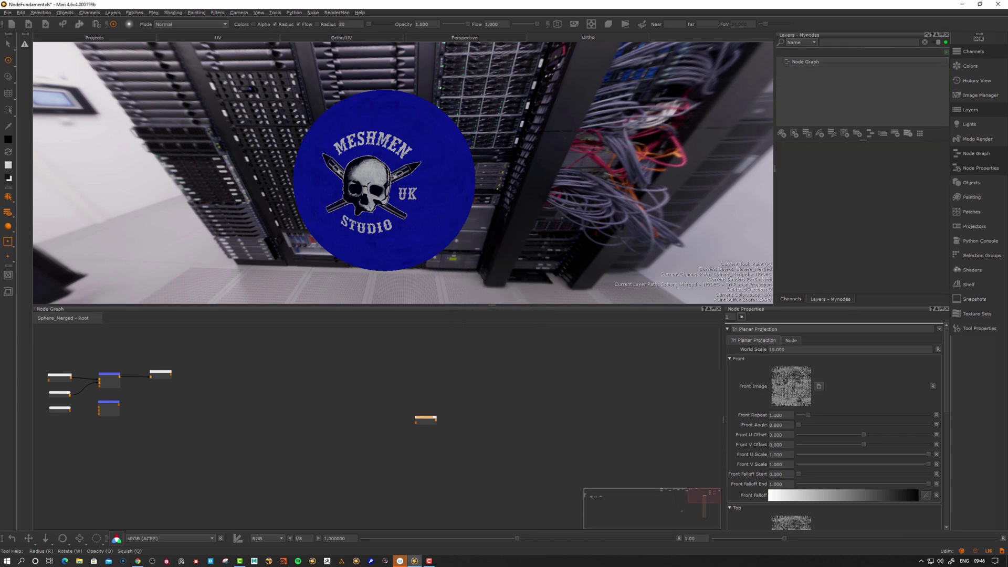
pyautogui.moveTo(427, 419); pyautogui.dragTo(547, 391)
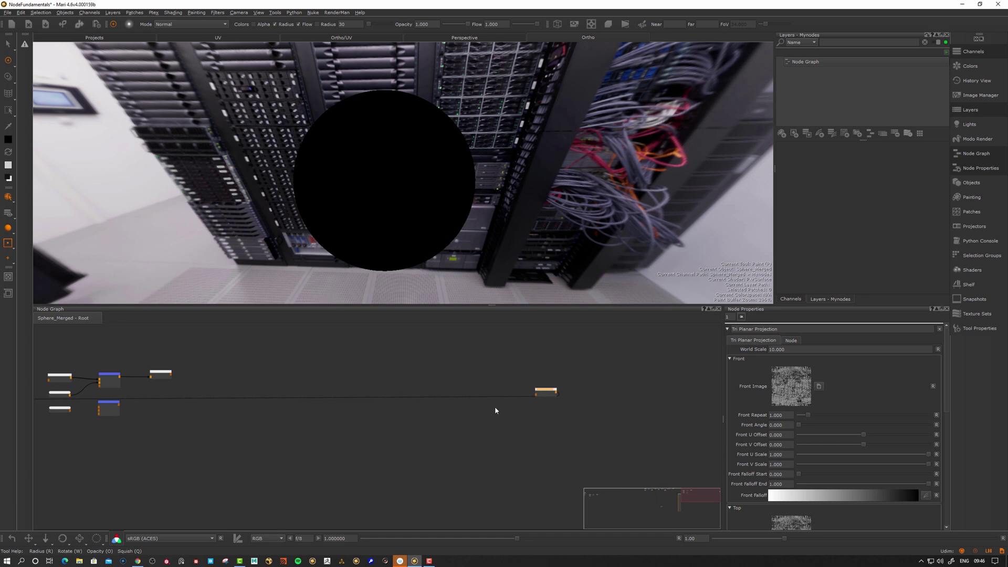
pyautogui.moveTo(460, 434); pyautogui.dragTo(470, 441, button='middle')
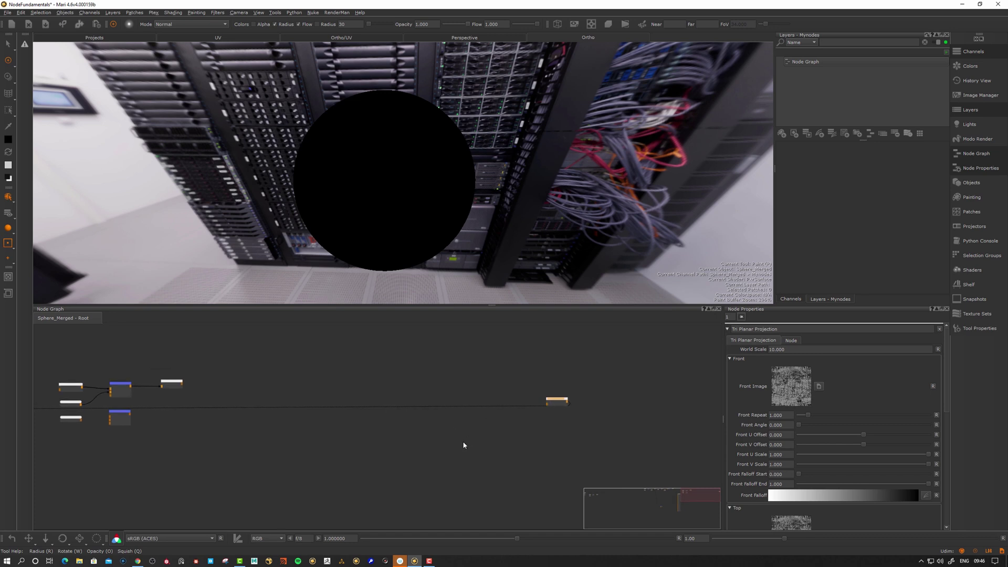
# Add a Color node and connect its output to the input of the Mynodes channel node
pyautogui.press('Tab')
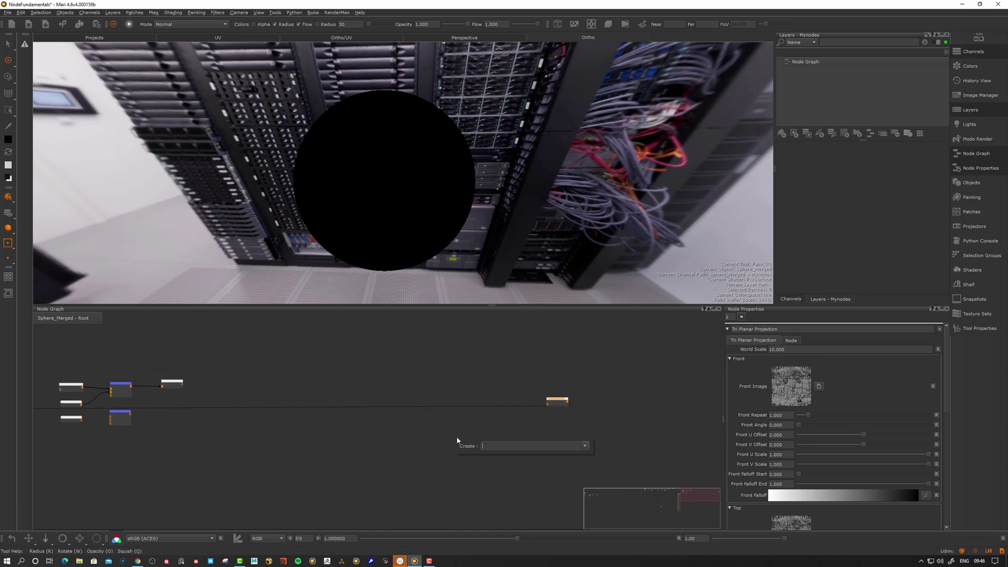
pyautogui.write('col')
pyautogui.press('Return')
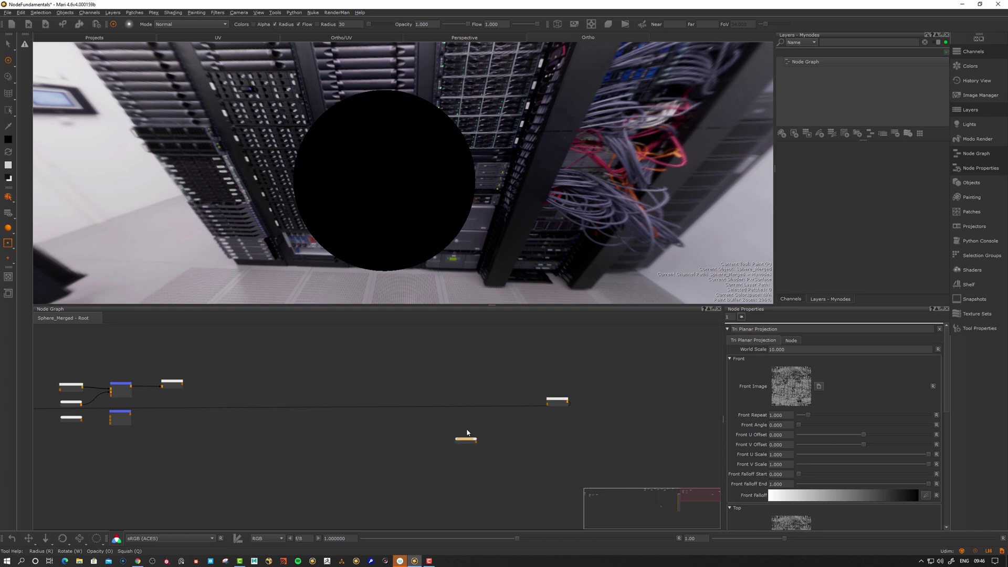
pyautogui.scroll(3, 463, 446)
pyautogui.moveTo(399, 459); pyautogui.dragTo(573, 393)
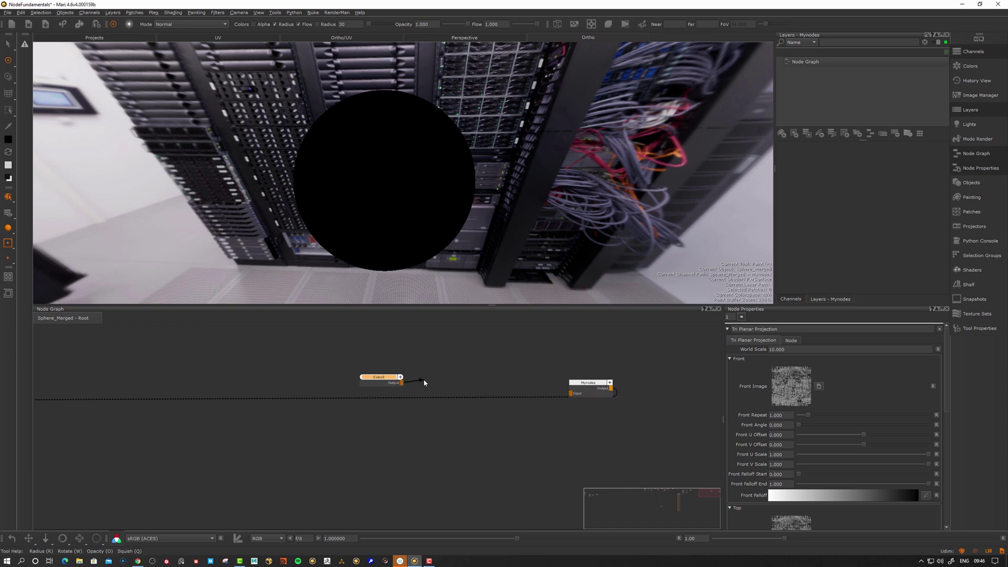
pyautogui.moveTo(405, 382); pyautogui.dragTo(603, 385)
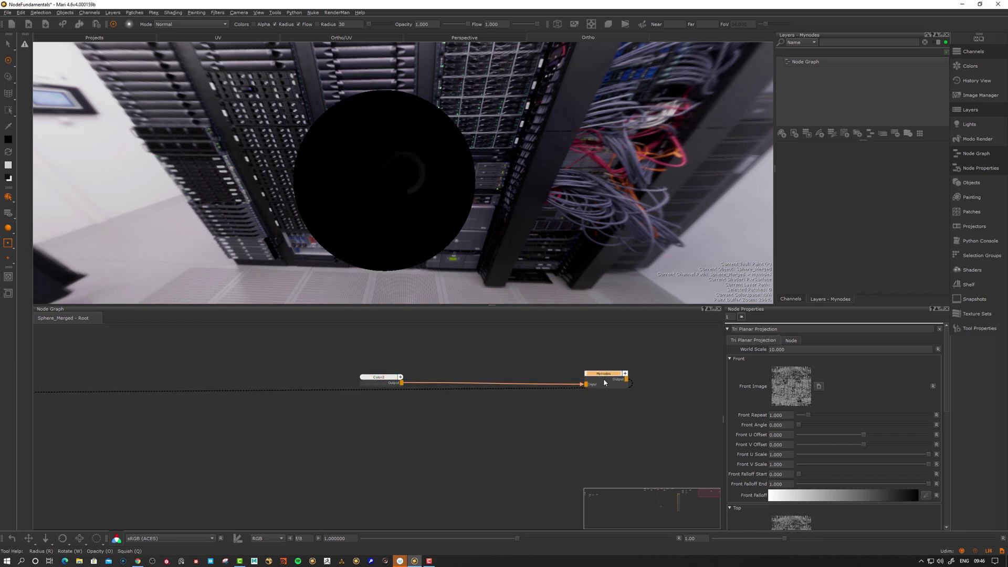
# Shift the new Color node slightly away from Mynodes and set its colour to blue with RGB 0.000, 0.400, 1.000
pyautogui.moveTo(390, 385); pyautogui.dragTo(375, 387)
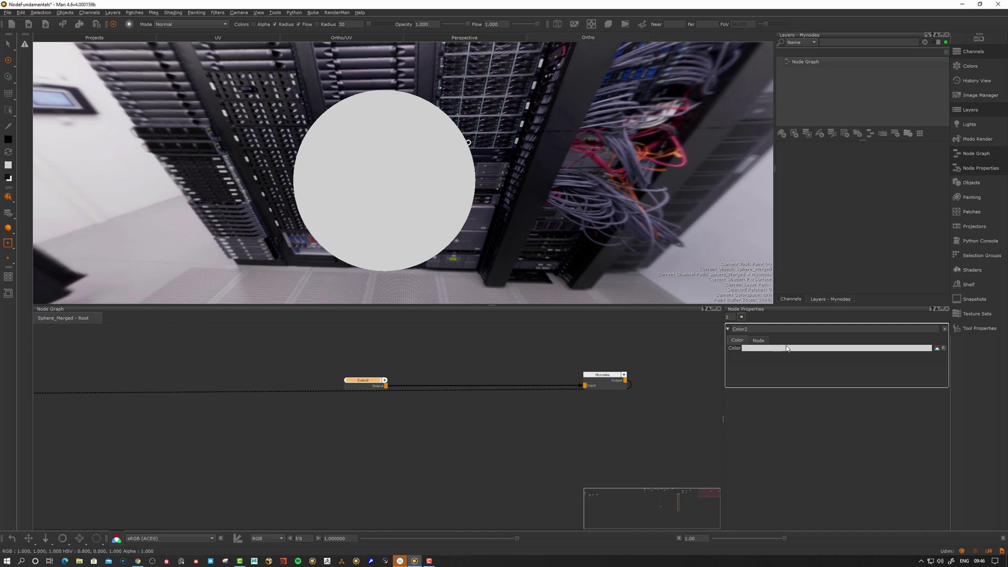
pyautogui.click(745, 349)
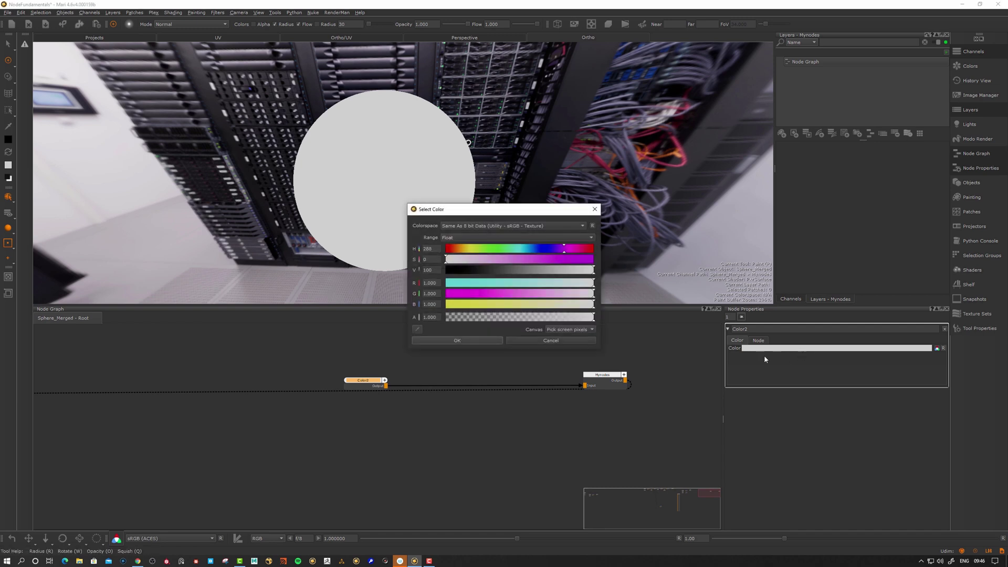
pyautogui.click(535, 249)
pyautogui.moveTo(557, 260); pyautogui.dragTo(597, 262)
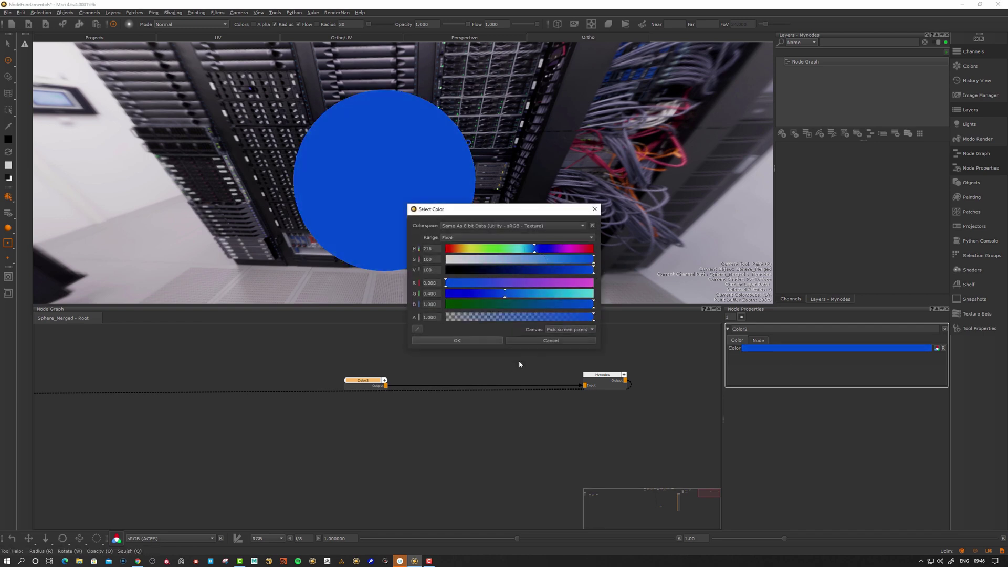
pyautogui.click(468, 341)
# Insert a Merge node between the blue Color node and Mynodes, with the colour feeding its Base input, and space the nodes out
pyautogui.moveTo(369, 383); pyautogui.dragTo(328, 378)
pyautogui.press('m')
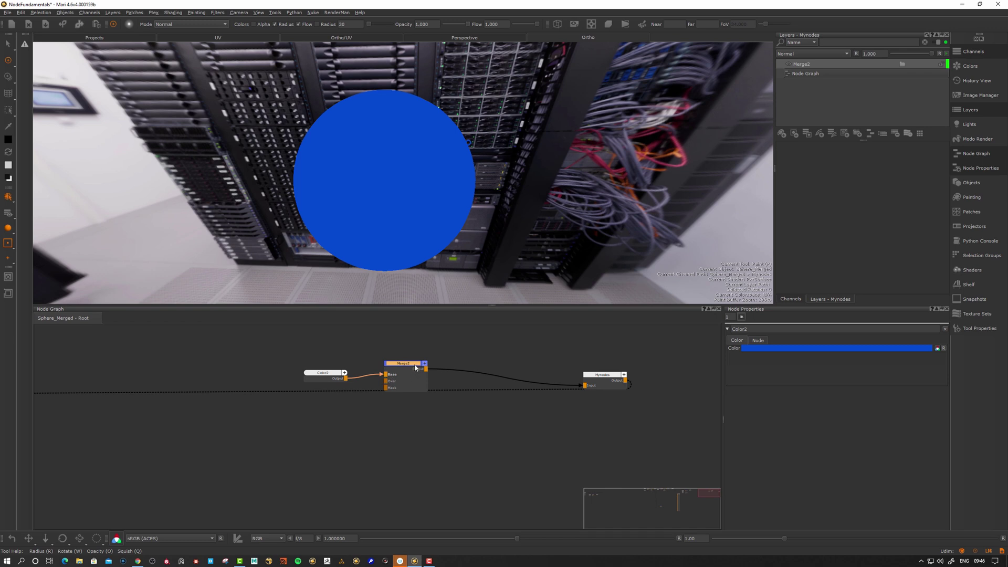
pyautogui.moveTo(418, 370); pyautogui.dragTo(429, 372)
pyautogui.moveTo(321, 376); pyautogui.dragTo(316, 375)
pyautogui.moveTo(425, 374); pyautogui.dragTo(436, 371)
pyautogui.press('m')
pyautogui.moveTo(330, 372); pyautogui.dragTo(332, 378)
pyautogui.moveTo(434, 370); pyautogui.dragTo(432, 374)
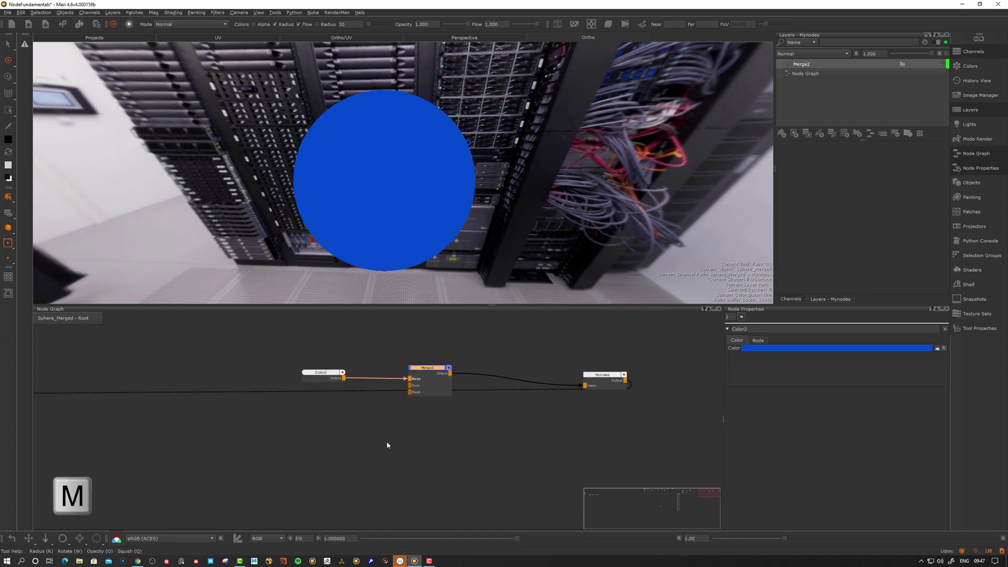
pyautogui.moveTo(330, 437); pyautogui.dragTo(338, 442, button='middle')
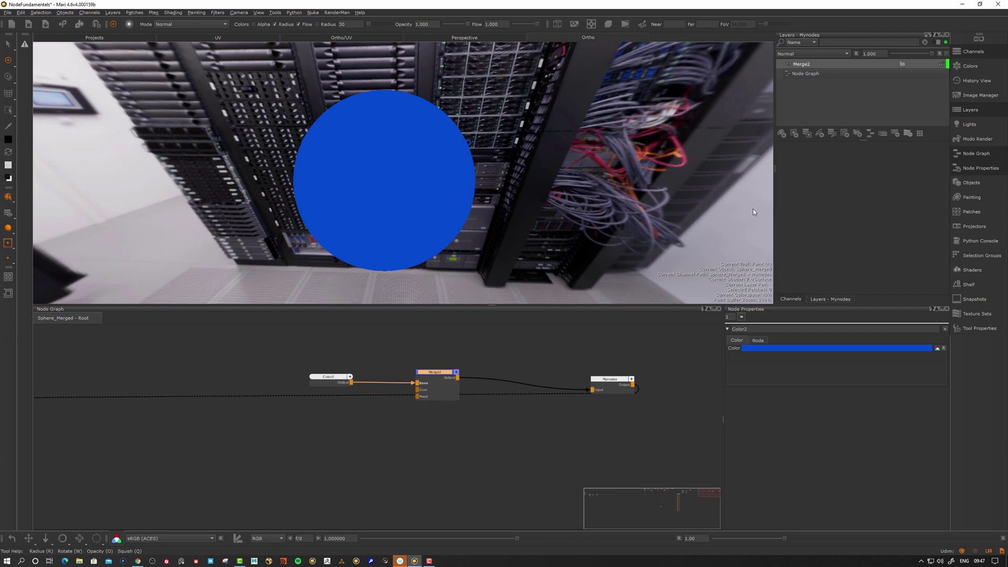
pyautogui.keyDown('alt'); pyautogui.moveTo(490, 214); pyautogui.dragTo(445, 226); pyautogui.keyUp('alt')
pyautogui.keyDown('alt'); pyautogui.moveTo(445, 226); pyautogui.dragTo(462, 226, button='right'); pyautogui.keyUp('alt')
pyautogui.keyDown('alt'); pyautogui.moveTo(462, 226); pyautogui.dragTo(457, 261); pyautogui.keyUp('alt')
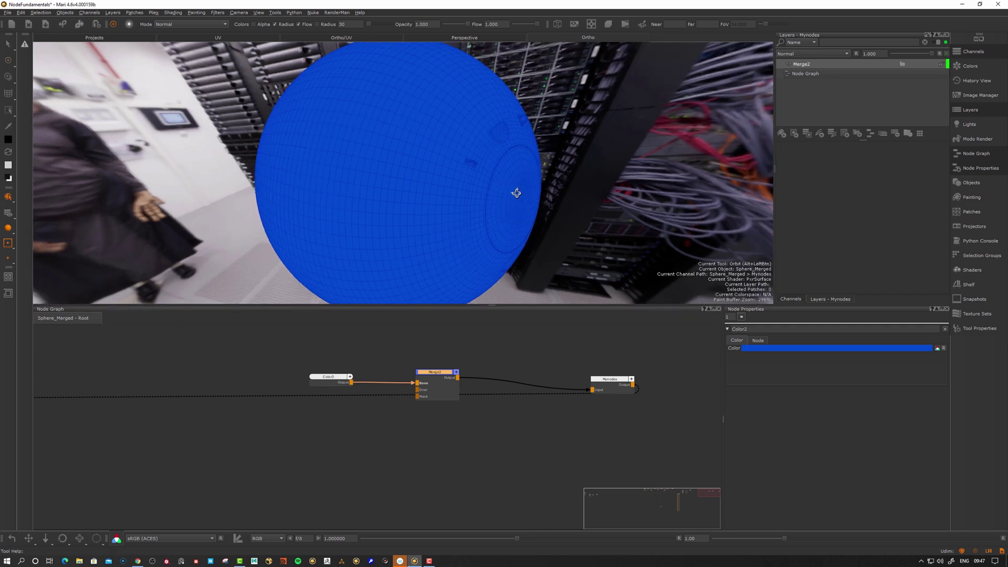
pyautogui.keyDown('alt'); pyautogui.moveTo(517, 193); pyautogui.dragTo(525, 200); pyautogui.keyUp('alt')
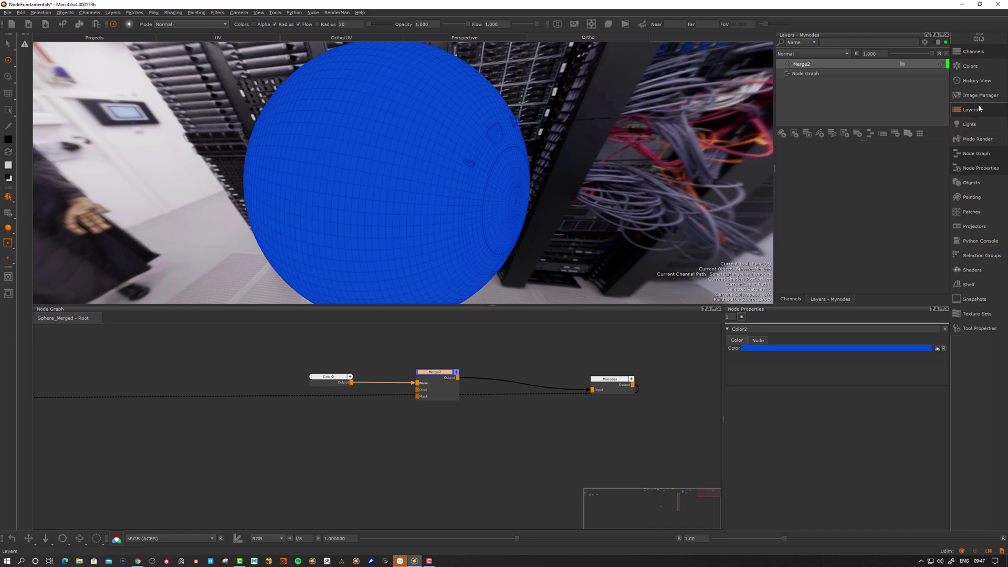
# Add a Paint node of 4096 x 4096, 16bit (Half), Normal file space, transparent grey with alpha 0.000 and Automatic (ACES - ACEScg) colorspace
pyautogui.moveTo(380, 467); pyautogui.dragTo(389, 462, button='middle')
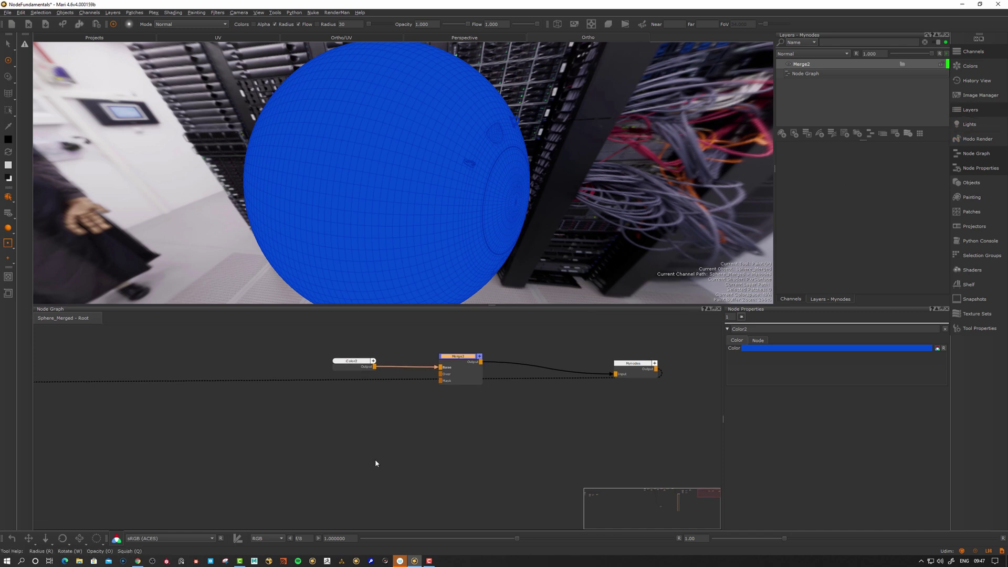
pyautogui.click(373, 455)
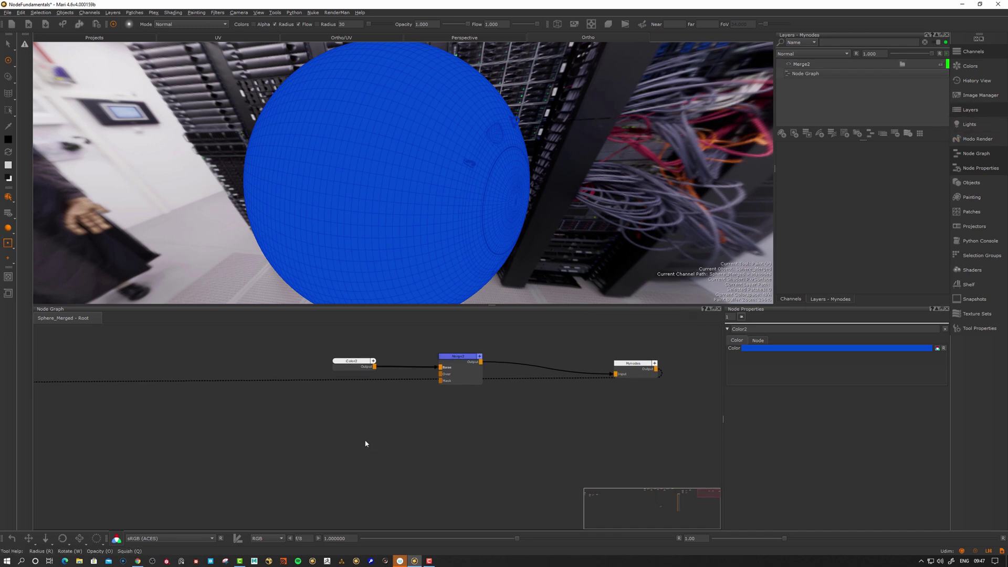
pyautogui.press('p')
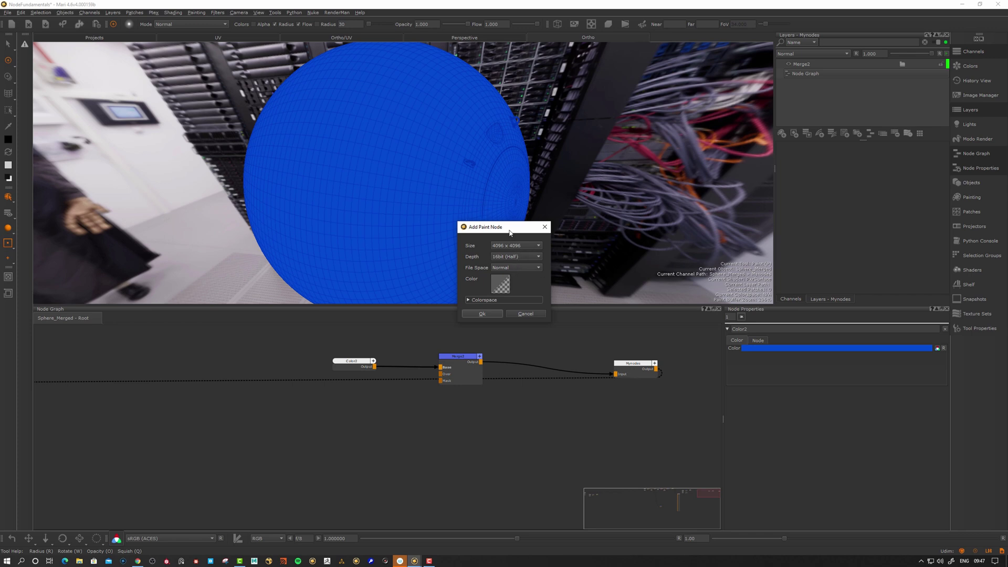
pyautogui.moveTo(516, 236); pyautogui.dragTo(513, 234)
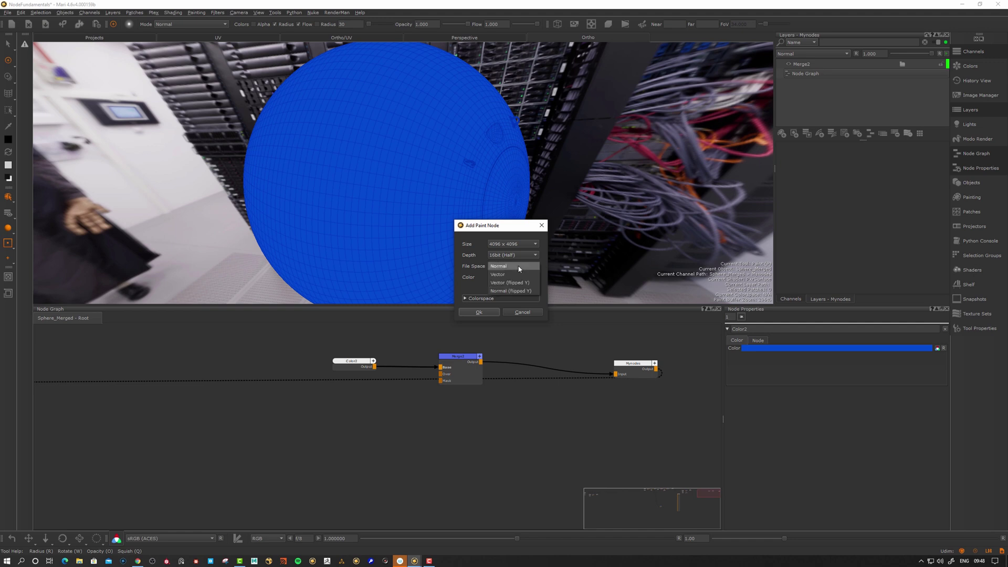
pyautogui.click(443, 274)
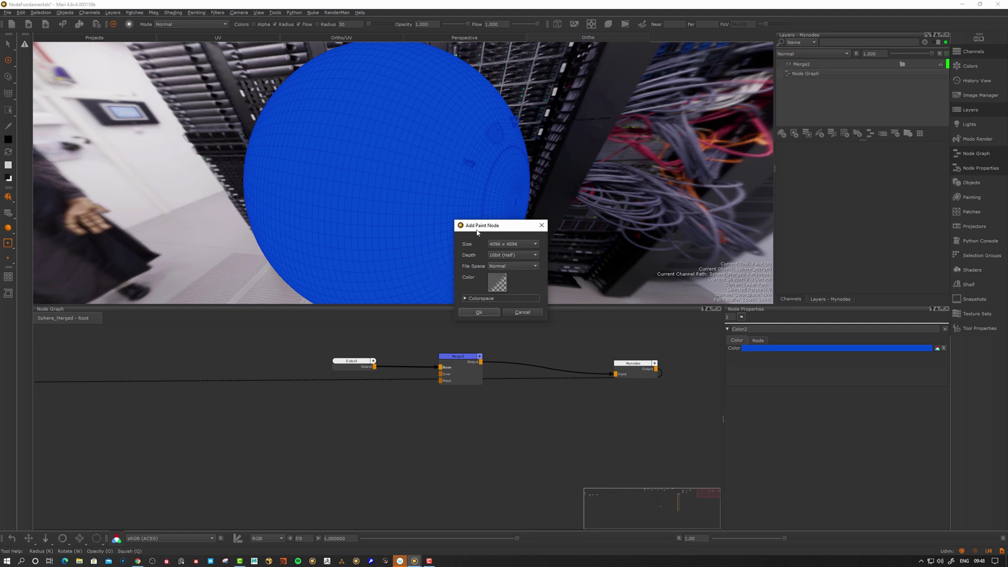
pyautogui.click(500, 288)
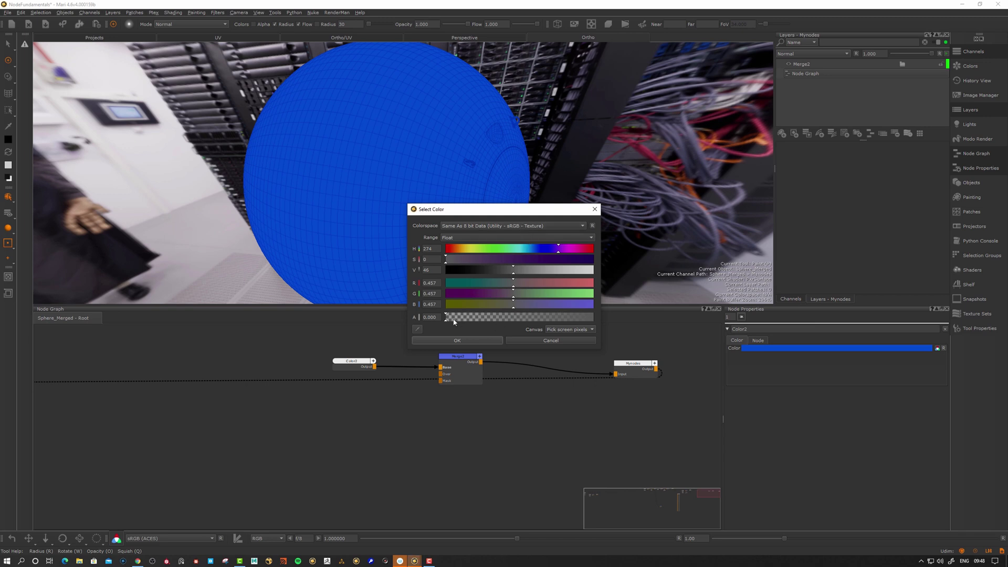
pyautogui.click(476, 320)
pyautogui.moveTo(475, 320); pyautogui.dragTo(442, 323)
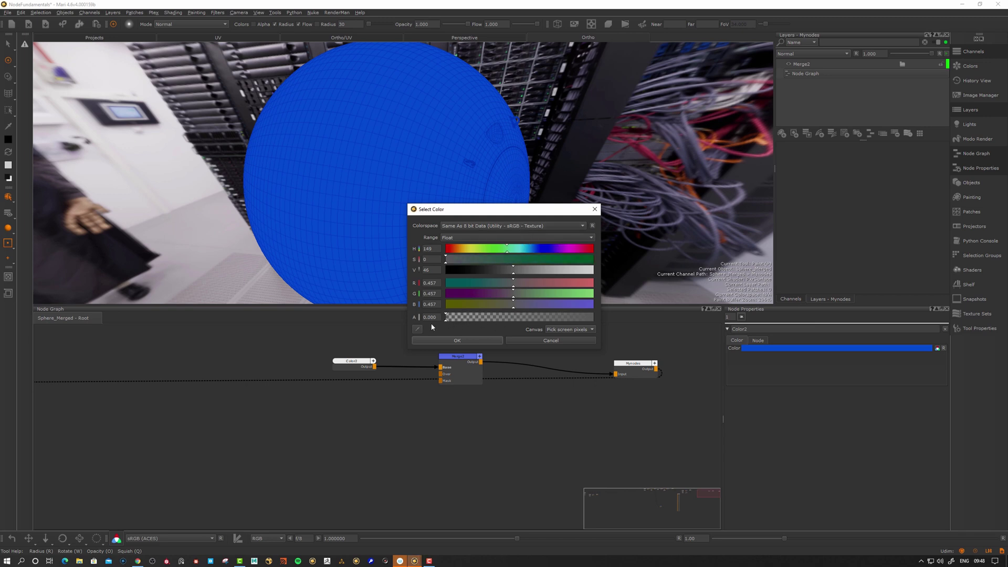
pyautogui.click(462, 341)
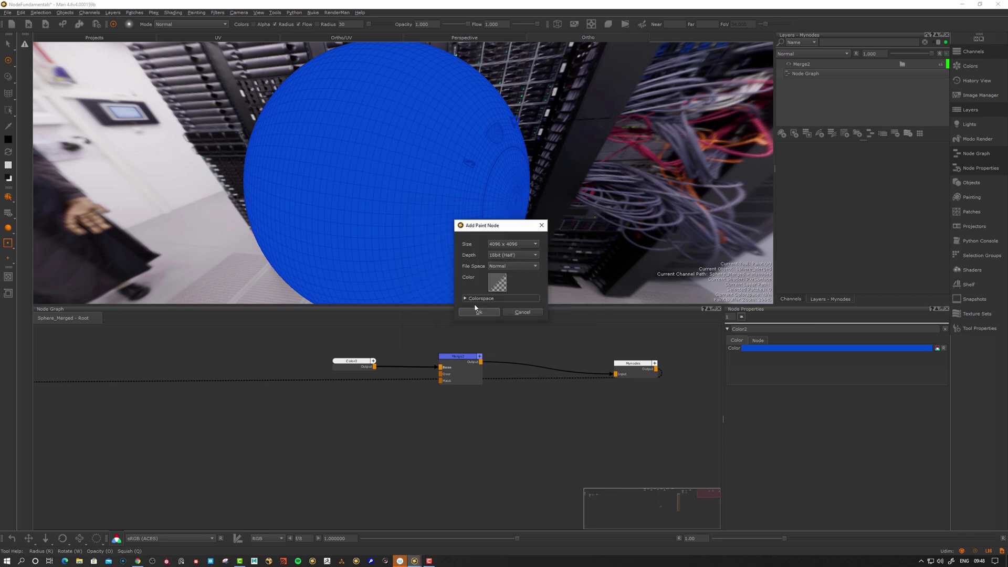
pyautogui.click(466, 299)
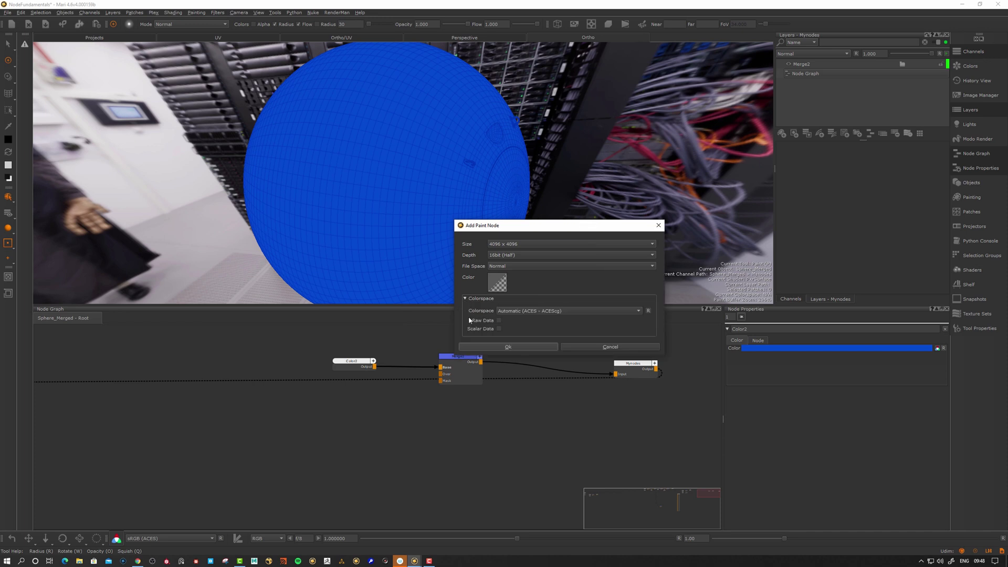
pyautogui.click(512, 347)
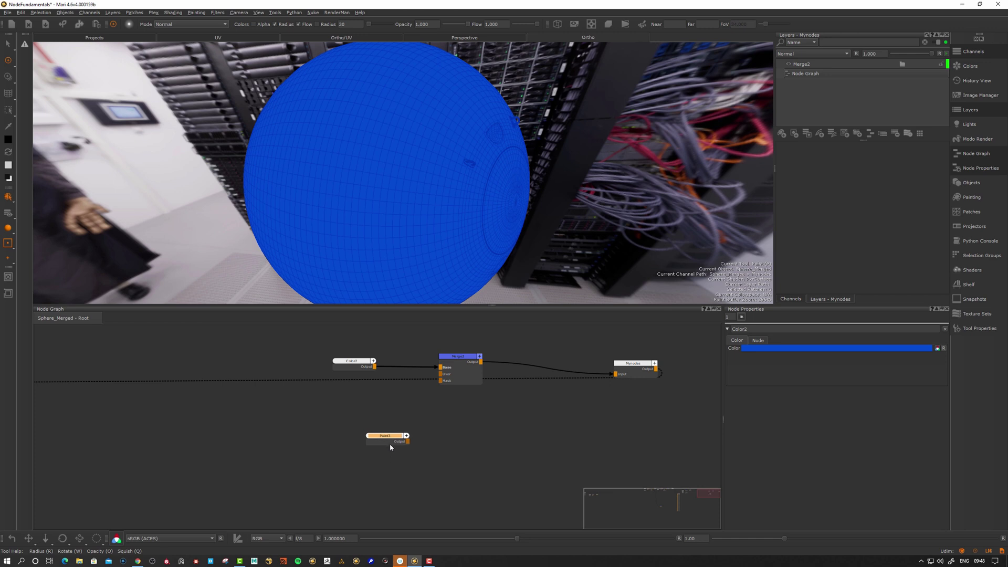
# Rename the new Merge node to Logo, then position it and the Paint node ready for connecting
pyautogui.moveTo(455, 367); pyautogui.dragTo(457, 369)
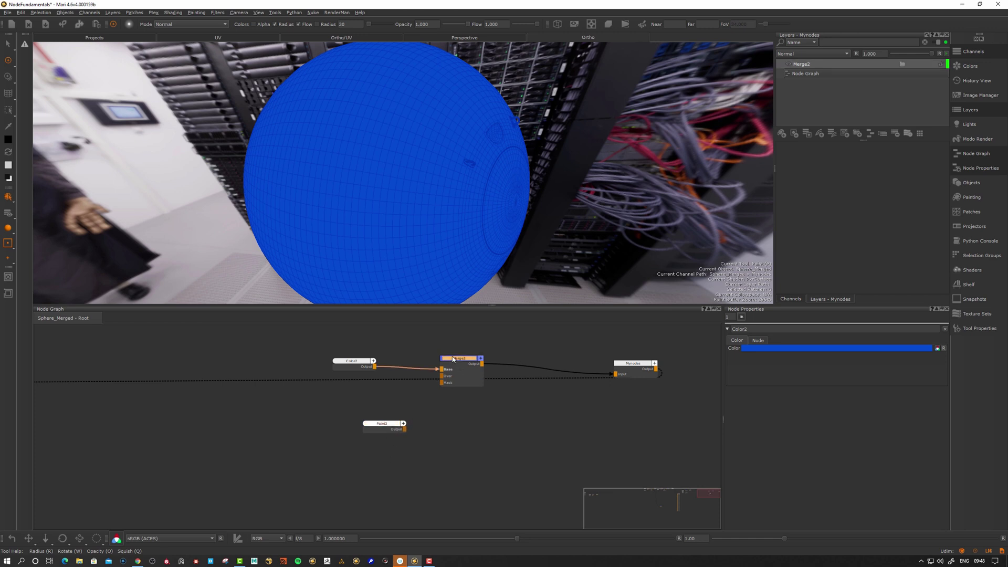
pyautogui.doubleClick(458, 361)
pyautogui.doubleClick(756, 329)
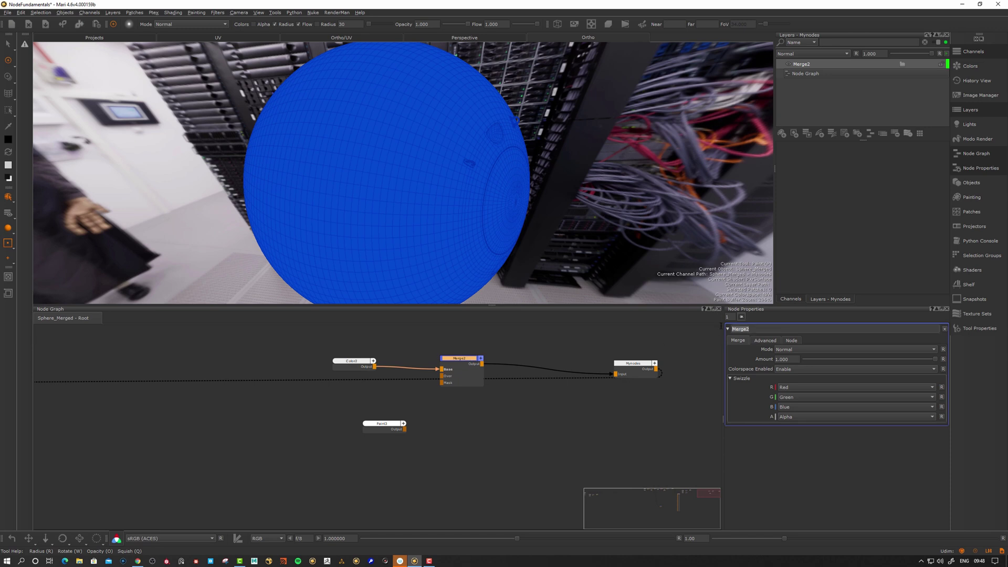
pyautogui.write('Logo')
pyautogui.moveTo(456, 354); pyautogui.dragTo(465, 354)
pyautogui.moveTo(400, 431); pyautogui.dragTo(380, 416)
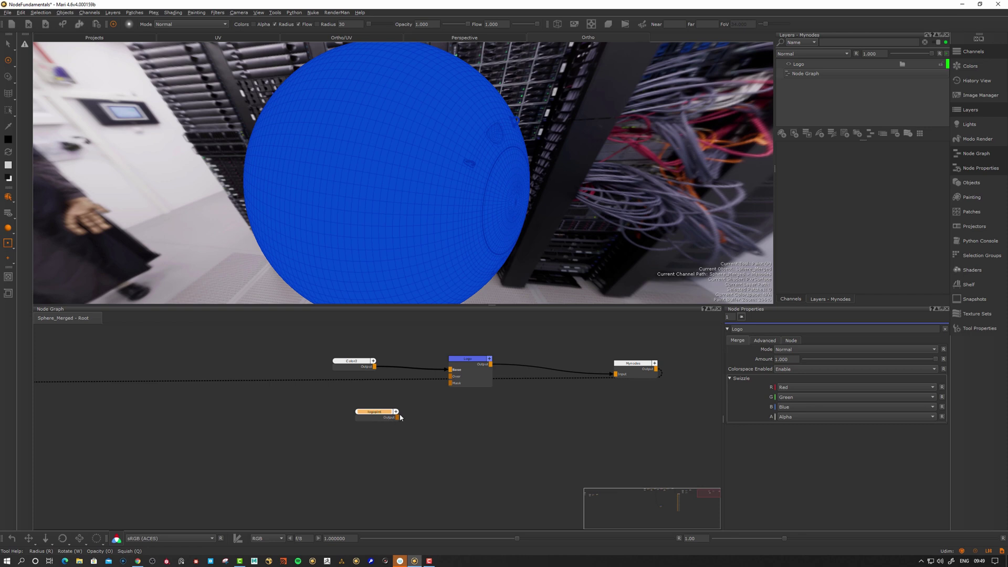
# Connect the Paint node's output to the Over input of the Logo Merge node
pyautogui.moveTo(468, 361); pyautogui.dragTo(465, 373)
pyautogui.press('n')
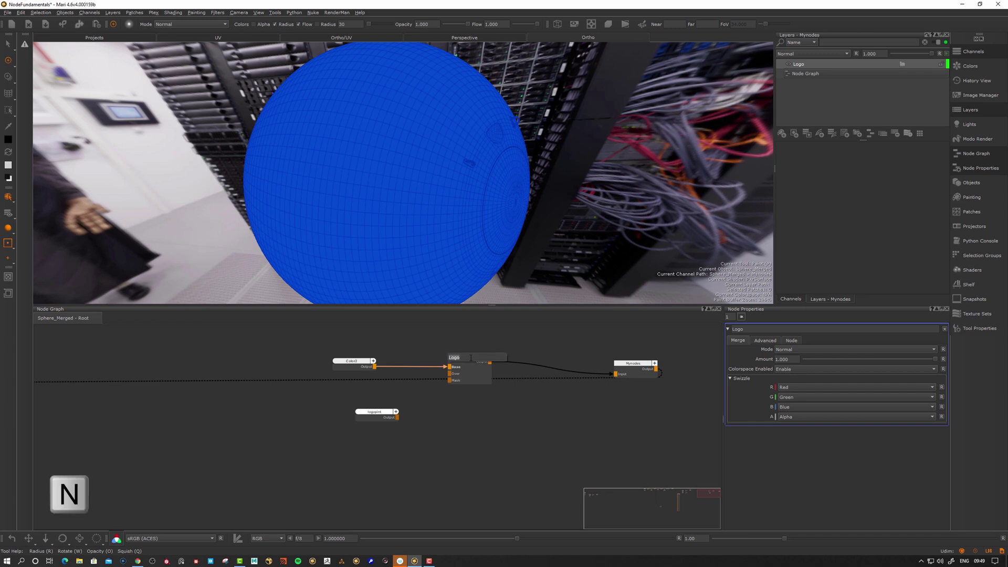
pyautogui.click(469, 338)
pyautogui.click(453, 360)
pyautogui.moveTo(752, 329); pyautogui.dragTo(727, 331)
pyautogui.click(415, 416)
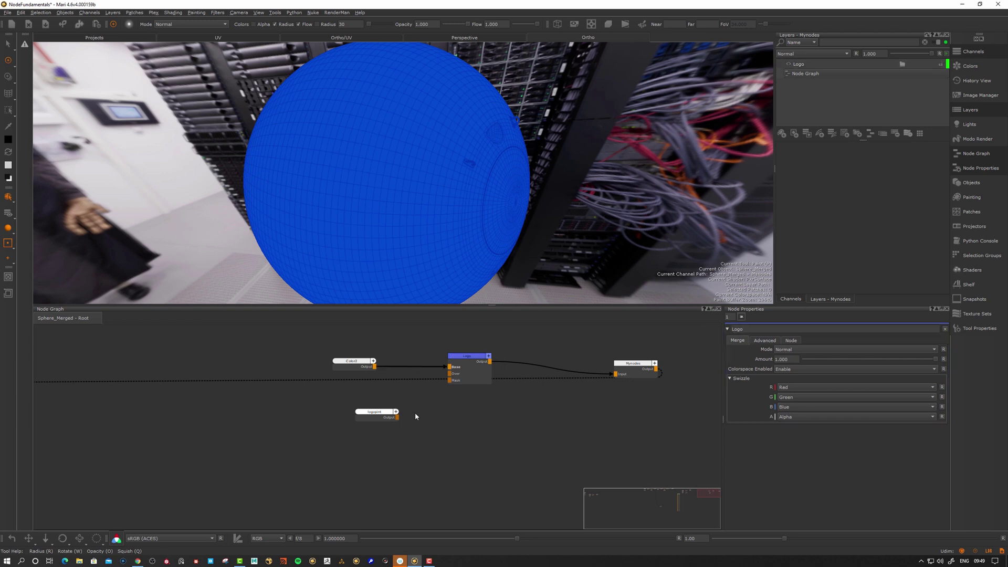
pyautogui.moveTo(399, 418); pyautogui.dragTo(450, 373)
# Load the transparent Meshmen Studio logo image for painting through, and position and scale it over the front of the sphere
pyautogui.click(980, 95)
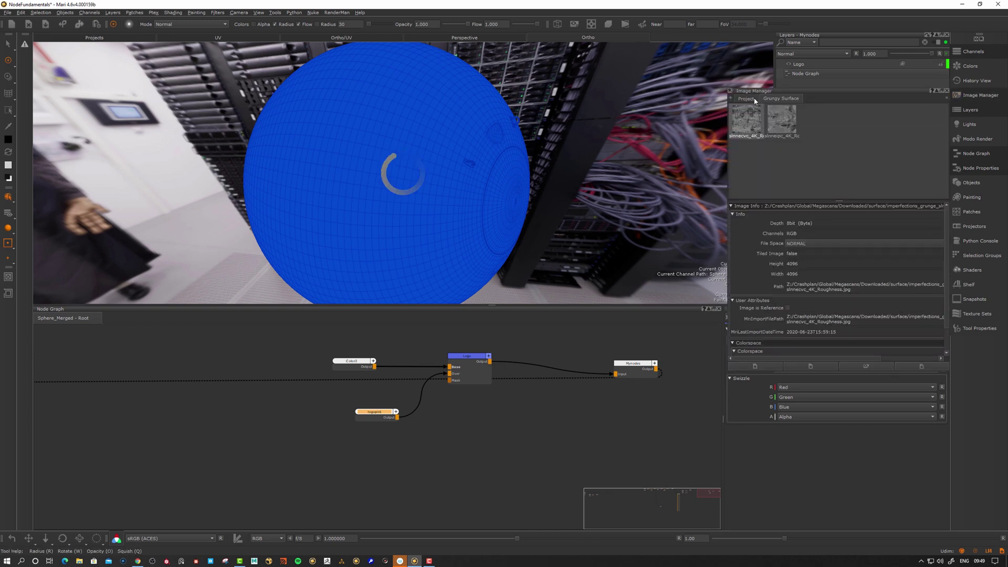
pyautogui.moveTo(786, 130)
pyautogui.mouseDown()
pyautogui.moveTo(473, 189)
pyautogui.moveTo(361, 196)
pyautogui.mouseUp()
pyautogui.keyDown('alt'); pyautogui.moveTo(361, 196); pyautogui.dragTo(395, 187, button='middle'); pyautogui.keyUp('alt')
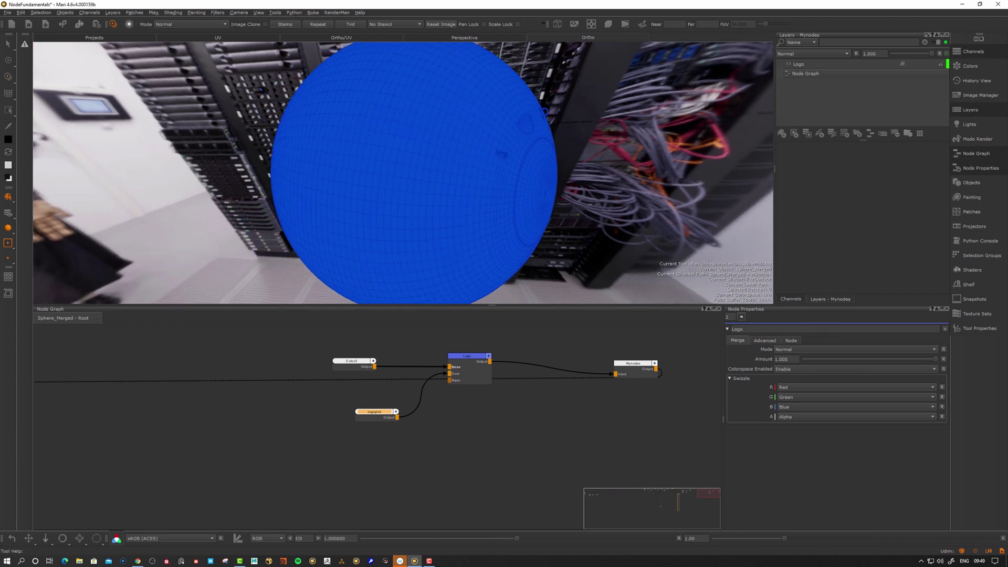
pyautogui.keyDown('alt'); pyautogui.moveTo(395, 186); pyautogui.dragTo(387, 203, button='right'); pyautogui.keyUp('alt')
pyautogui.keyDown('shift'); pyautogui.moveTo(472, 191); pyautogui.dragTo(437, 194); pyautogui.keyUp('shift')
pyautogui.keyDown('ctrl'); pyautogui.keyDown('shift'); pyautogui.moveTo(437, 194); pyautogui.dragTo(442, 194); pyautogui.keyUp('shift'); pyautogui.keyUp('ctrl')
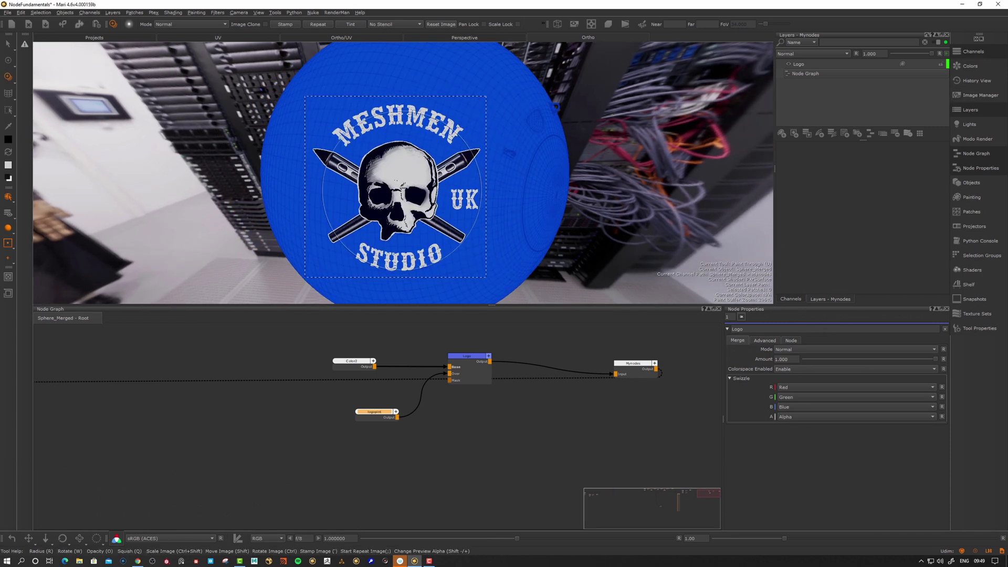
# Paint the Meshmen Studio logo through onto the sphere and bake it into the Paint node
pyautogui.moveTo(363, 137)
pyautogui.mouseDown()
pyautogui.moveTo(415, 137)
pyautogui.moveTo(394, 213)
pyautogui.moveTo(387, 185)
pyautogui.moveTo(452, 171)
pyautogui.moveTo(464, 148)
pyautogui.mouseUp()
pyautogui.press('b')
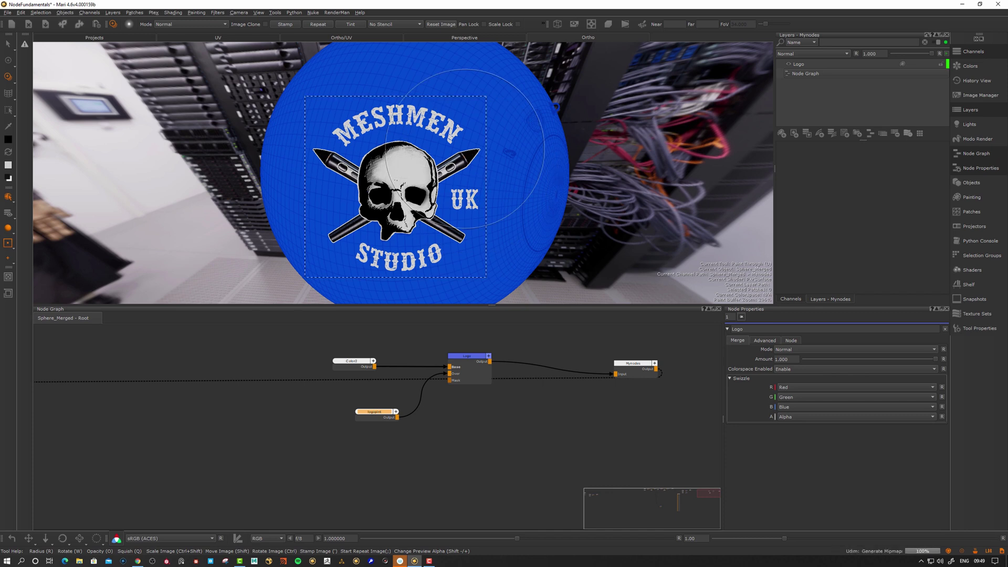
pyautogui.moveTo(478, 200)
pyautogui.keyDown('alt'); pyautogui.mouseDown()
pyautogui.moveTo(477, 190)
pyautogui.moveTo(491, 196)
pyautogui.mouseUp(); pyautogui.keyUp('alt')
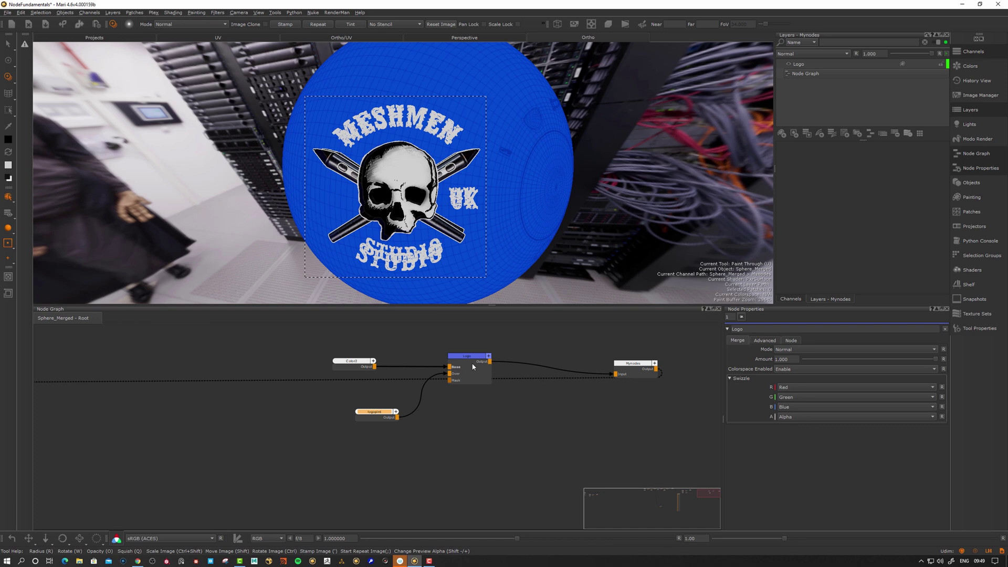
# Spread the Logo Merge, Paint and Mynodes nodes apart to make room for another node before Mynodes
pyautogui.moveTo(473, 367); pyautogui.dragTo(458, 369)
pyautogui.moveTo(364, 417); pyautogui.dragTo(350, 417)
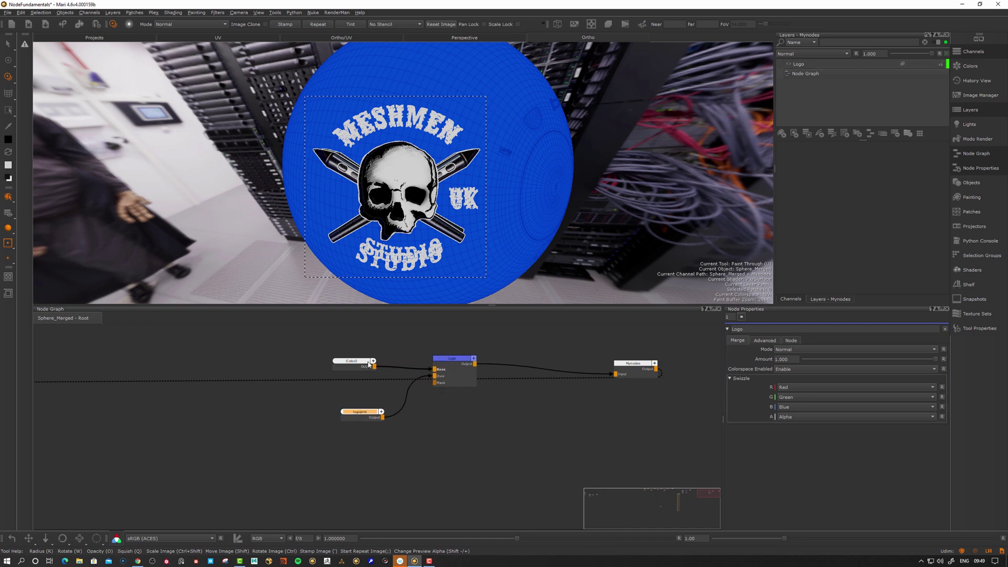
pyautogui.moveTo(630, 374); pyautogui.dragTo(680, 360)
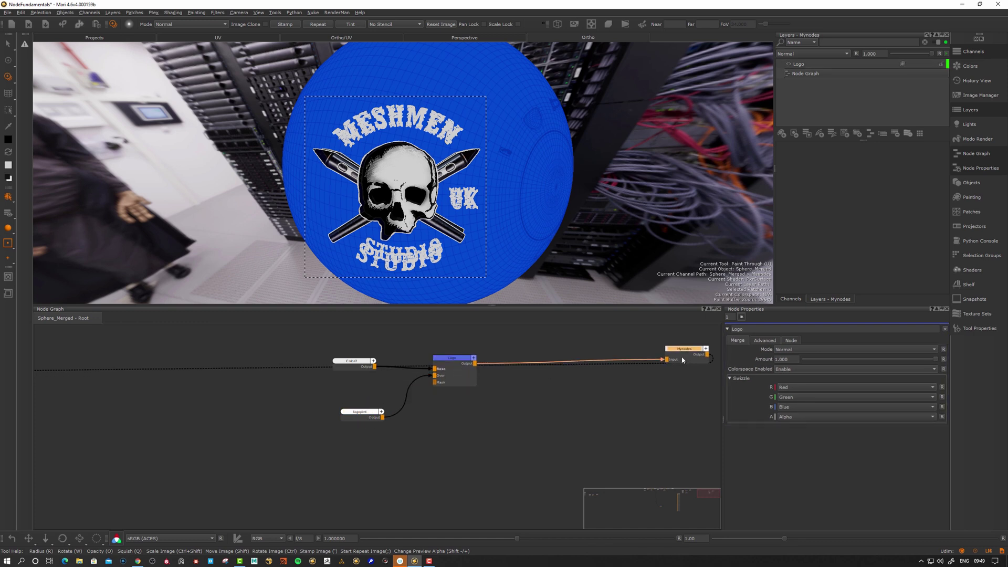
# Insert a second Merge node between the Logo Merge and Mynodes, fed through its Base input, and place it midway
pyautogui.click(464, 364)
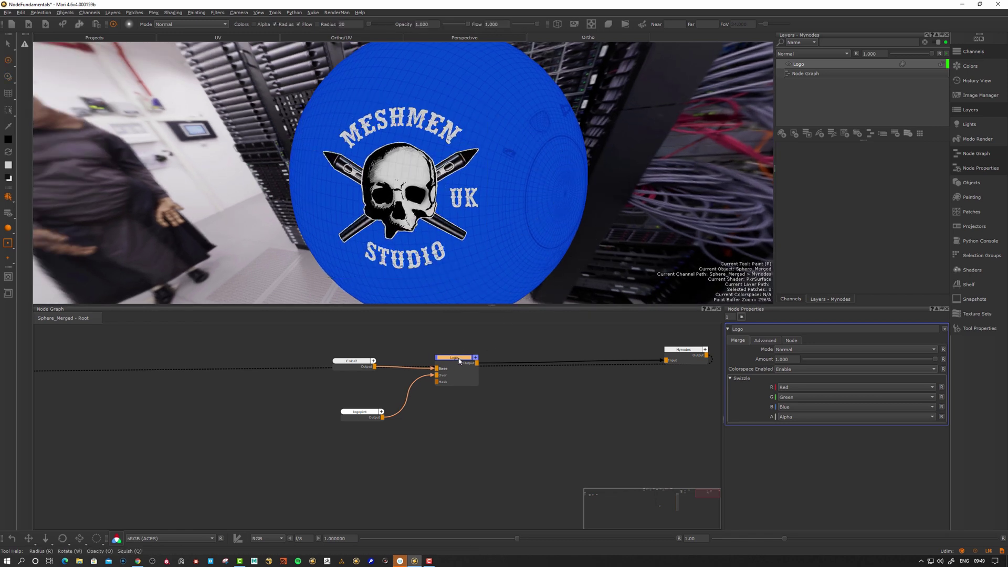
pyautogui.moveTo(458, 361); pyautogui.dragTo(459, 362)
pyautogui.press('m')
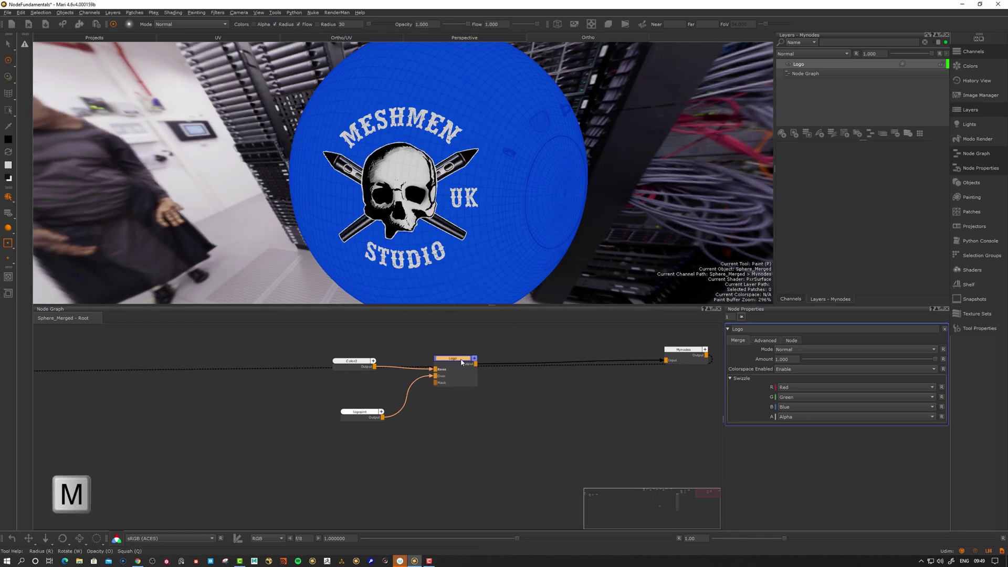
pyautogui.moveTo(542, 361); pyautogui.dragTo(574, 353)
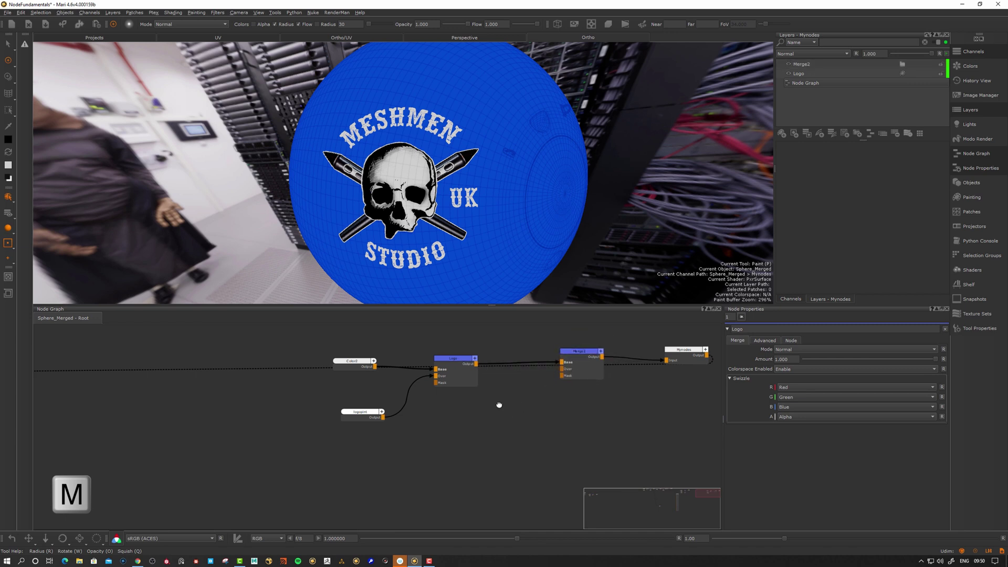
# Create a Tri Planar Projection node, connect its output to the second Merge's Over input, and place it below the chain
pyautogui.moveTo(500, 405); pyautogui.dragTo(496, 402, button='middle')
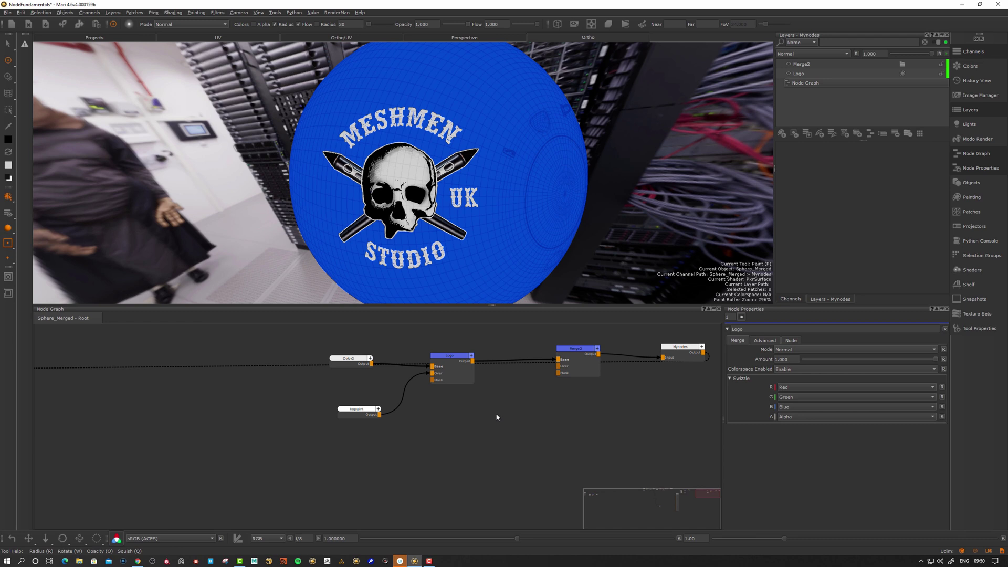
pyautogui.press('Tab')
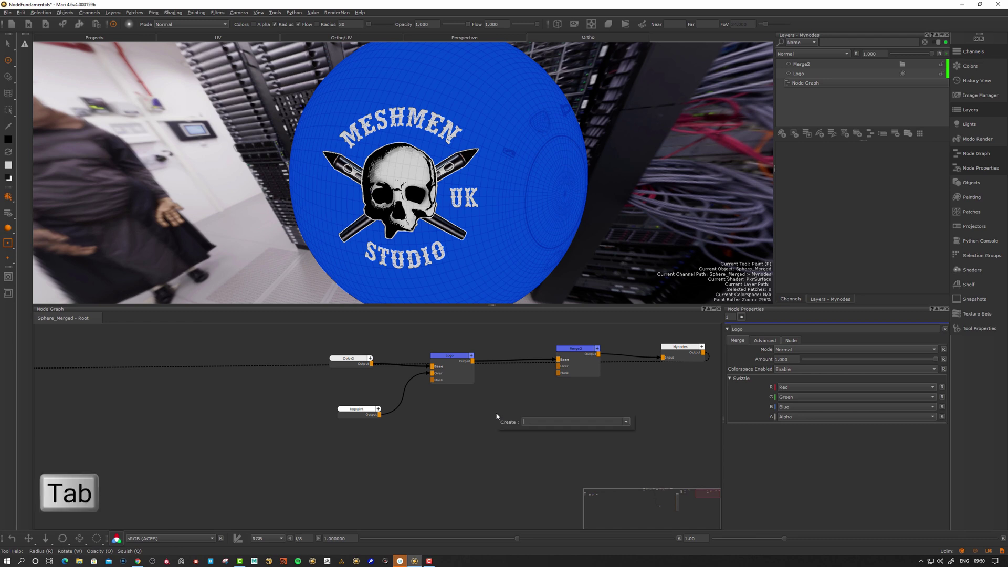
pyautogui.write('tra')
pyautogui.press('BackSpace')
pyautogui.write('i')
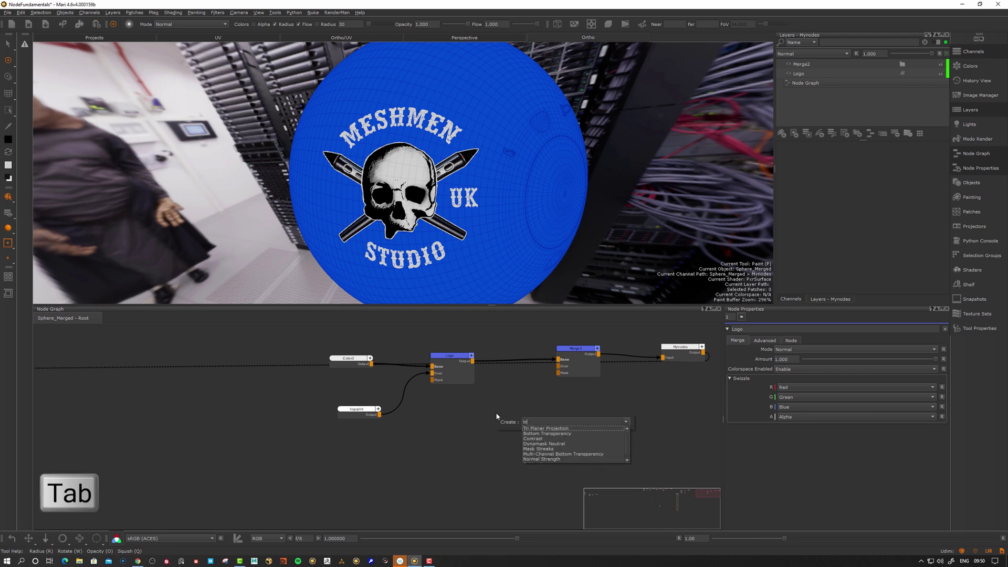
pyautogui.press('Down')
pyautogui.press('Return')
pyautogui.moveTo(503, 416); pyautogui.dragTo(561, 367)
pyautogui.moveTo(491, 423); pyautogui.dragTo(497, 404)
pyautogui.click(559, 442)
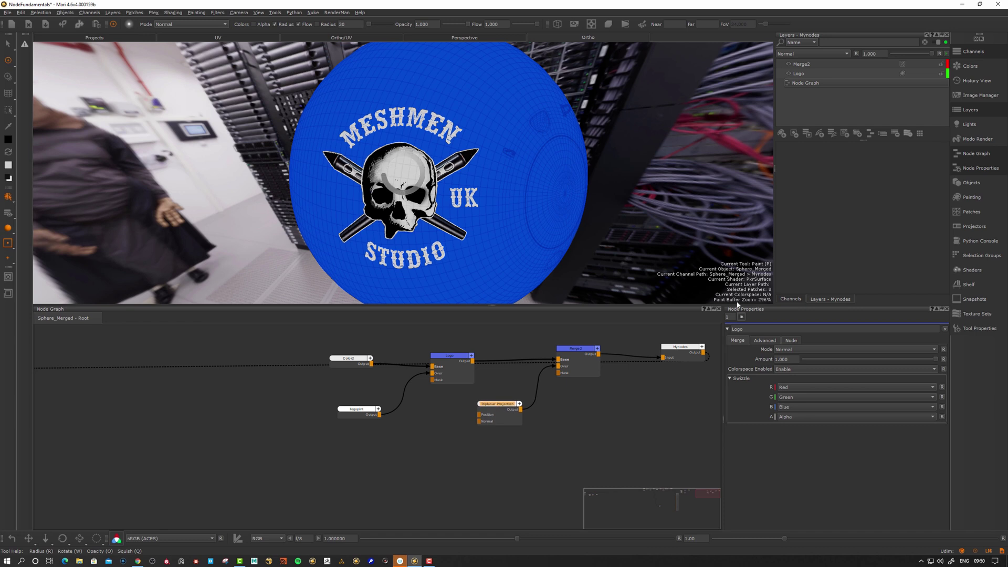
# Dock the Image Manager beside the canvas and show its Grungy Surface images
pyautogui.click(981, 95)
pyautogui.moveTo(793, 94); pyautogui.dragTo(83, 67)
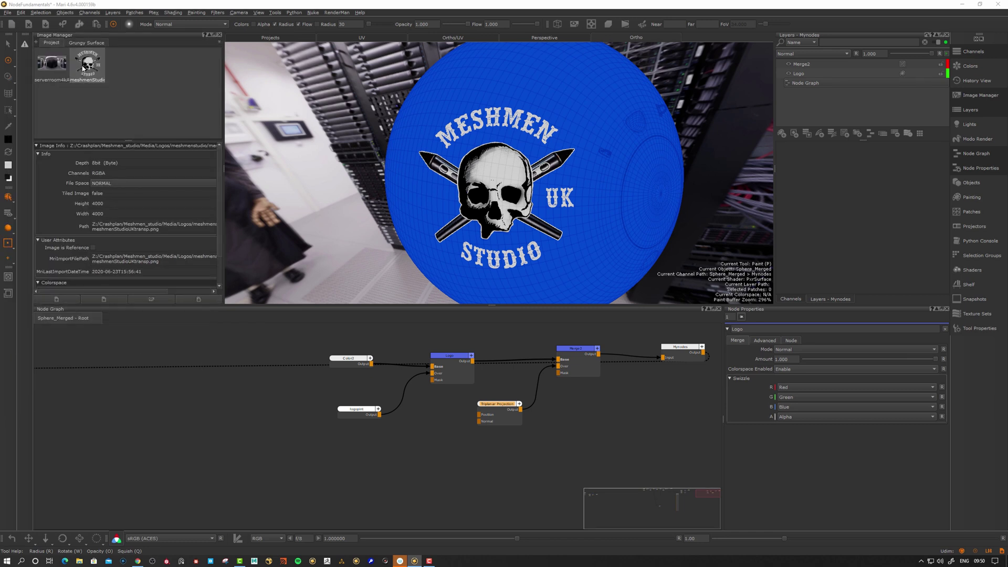
pyautogui.click(83, 44)
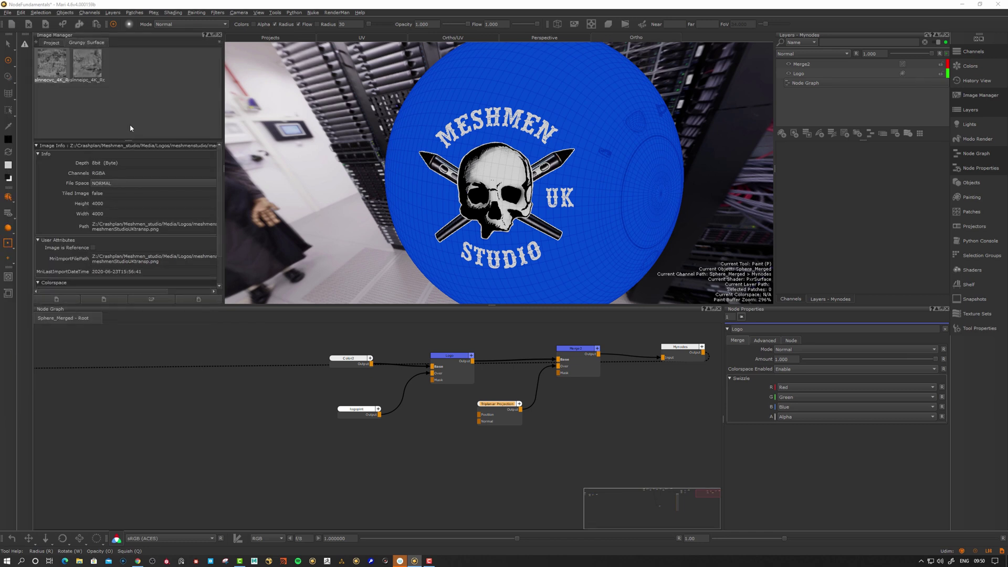
# Assign the first grunge 4K Roughness image to the Triplanar Projection's Front, Top and Right images
pyautogui.click(499, 405)
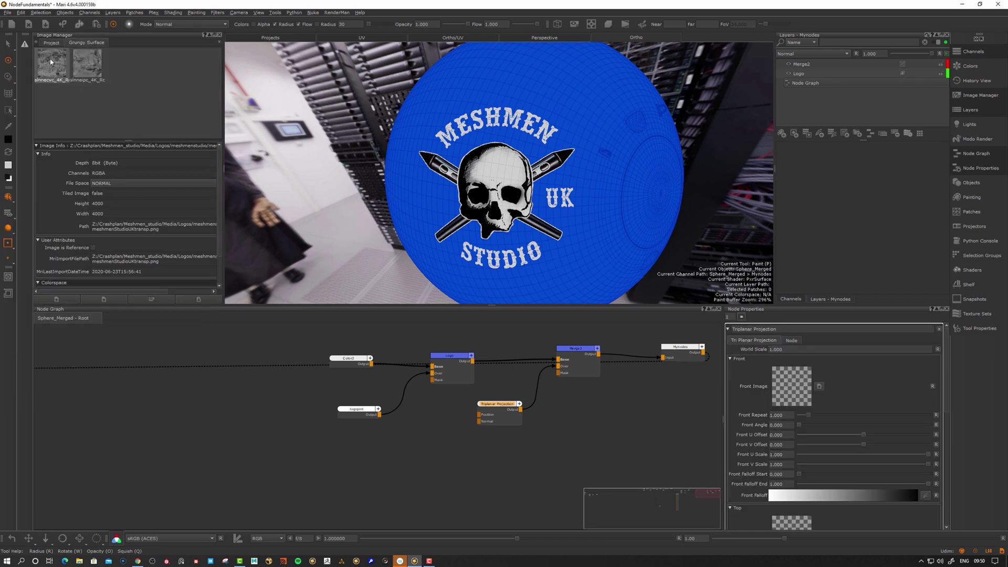
pyautogui.moveTo(51, 62); pyautogui.dragTo(792, 389)
pyautogui.scroll(-5, 910, 421)
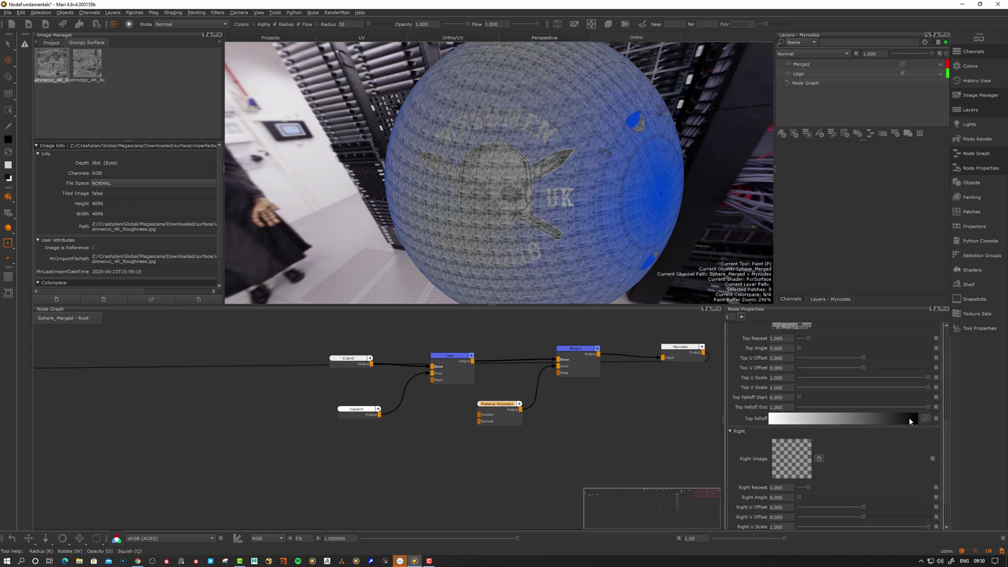
pyautogui.moveTo(52, 74); pyautogui.dragTo(790, 459)
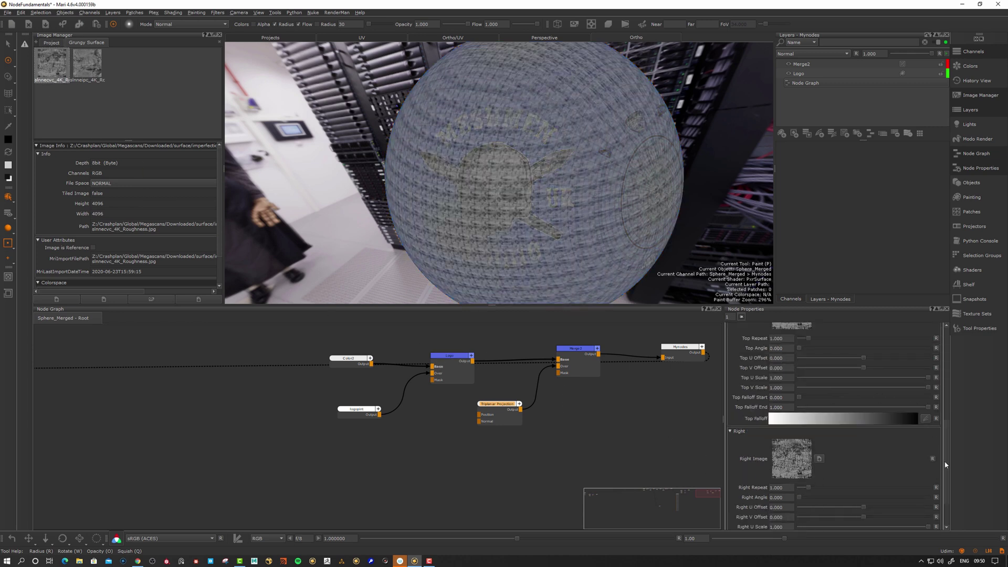
# Set the Triplanar Projection's World Scale to 10 and check the grunge in the UV and Ortho views
pyautogui.moveTo(946, 465); pyautogui.dragTo(945, 367)
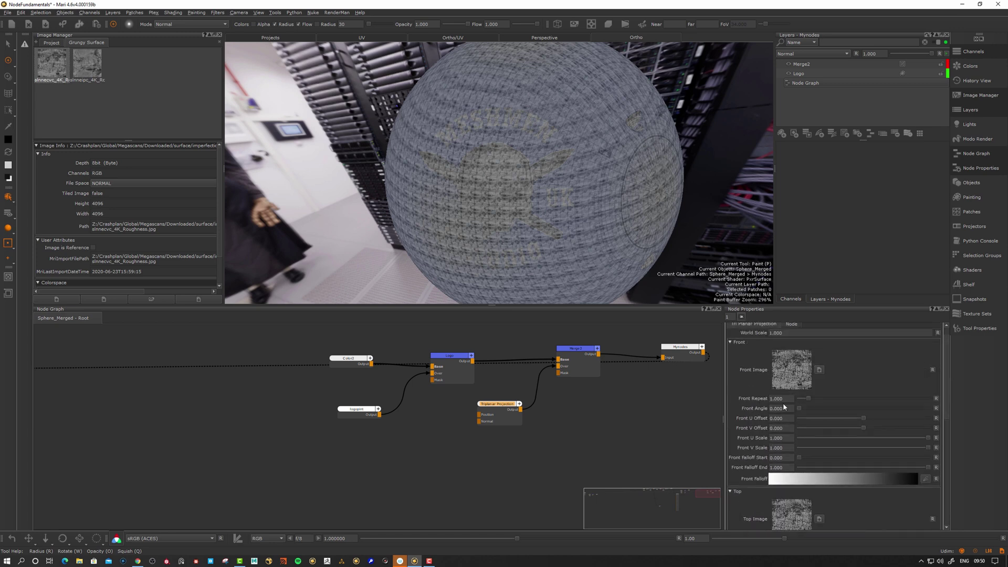
pyautogui.moveTo(499, 412); pyautogui.dragTo(492, 412)
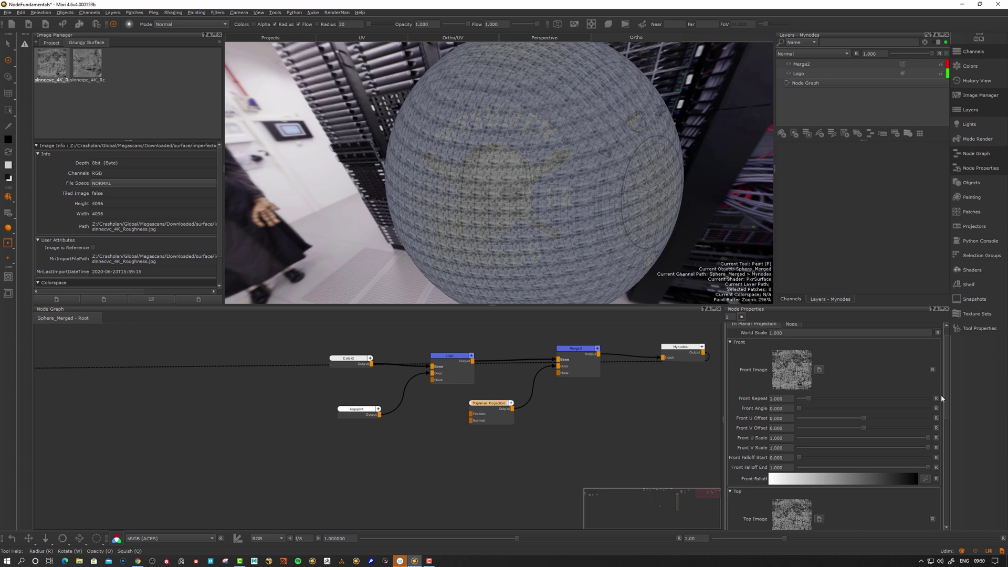
pyautogui.moveTo(947, 410); pyautogui.dragTo(946, 391)
pyautogui.moveTo(780, 329); pyautogui.dragTo(722, 328)
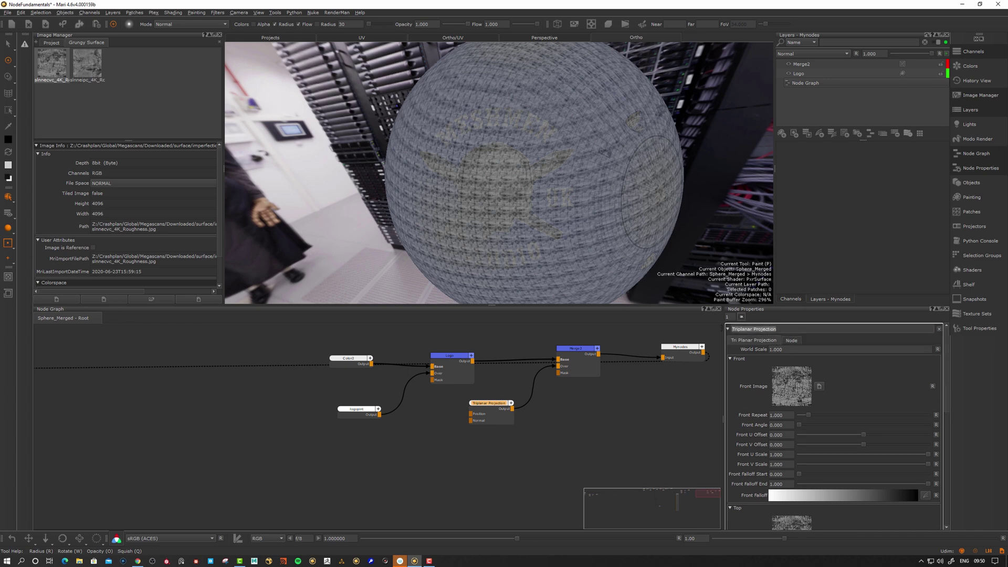
pyautogui.moveTo(788, 350); pyautogui.dragTo(754, 349)
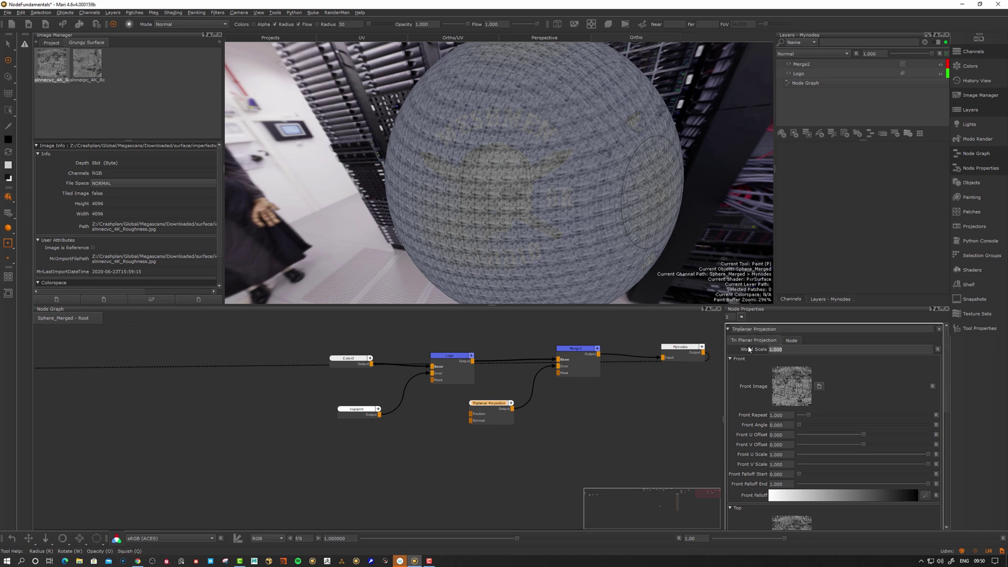
pyautogui.write('10')
pyautogui.press('Return')
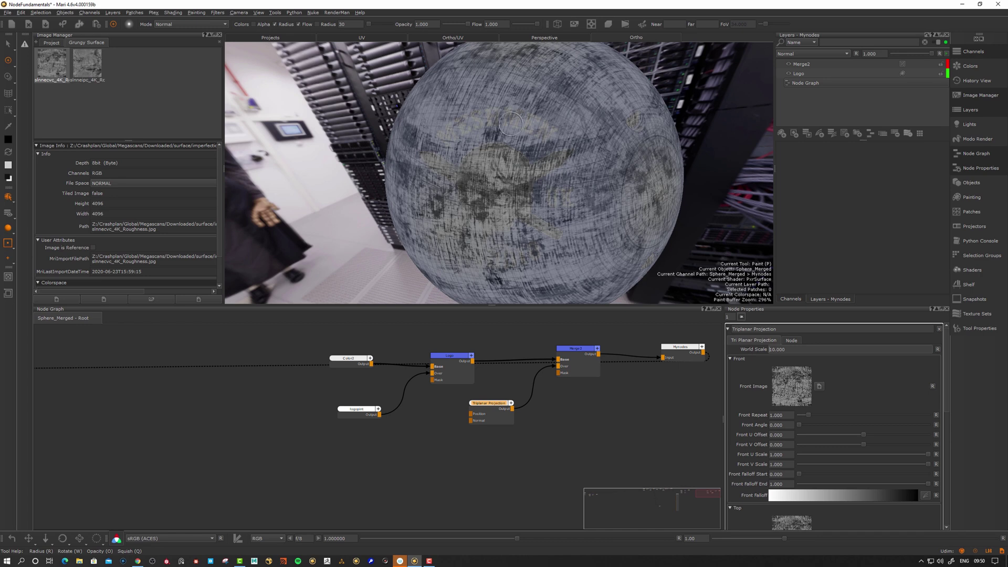
pyautogui.moveTo(510, 124)
pyautogui.keyDown('alt'); pyautogui.mouseDown()
pyautogui.moveTo(500, 172)
pyautogui.moveTo(524, 149)
pyautogui.mouseUp(); pyautogui.keyUp('alt')
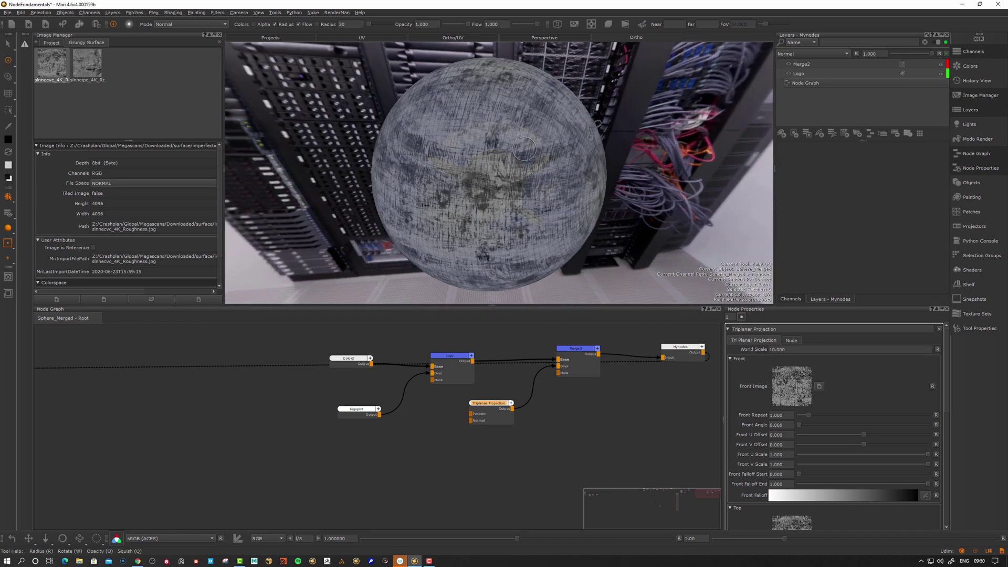
pyautogui.click(362, 39)
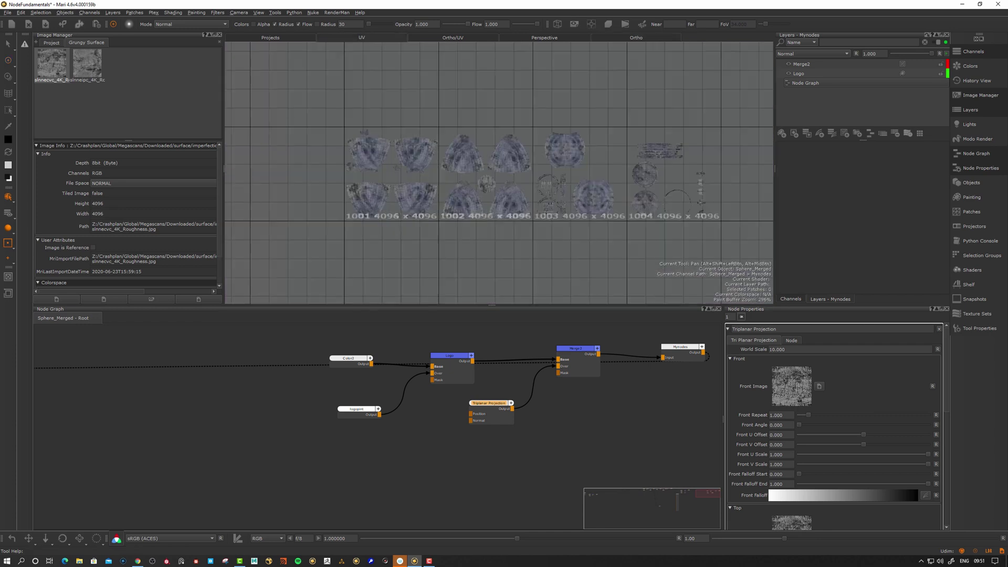
pyautogui.click(636, 38)
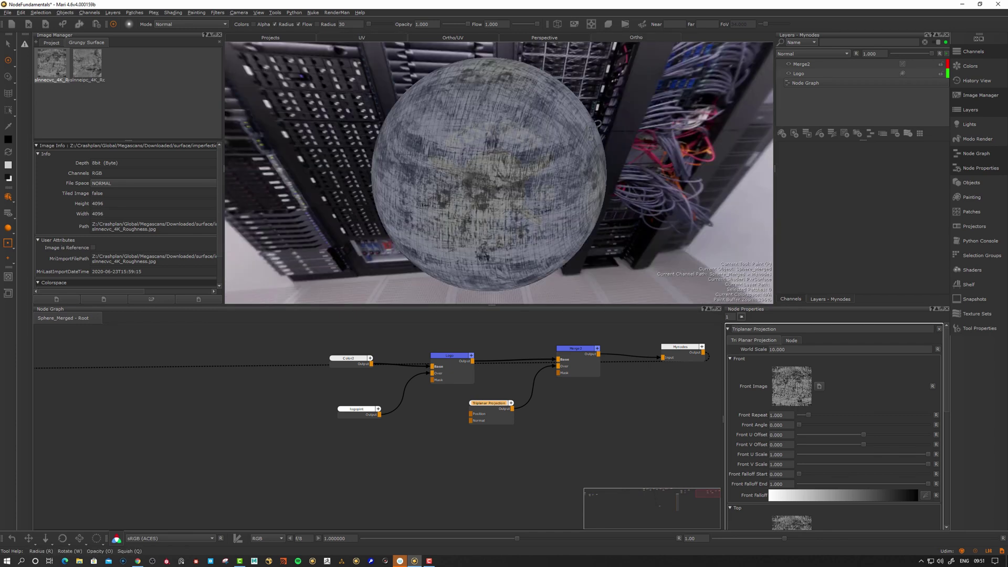
pyautogui.keyDown('alt'); pyautogui.moveTo(517, 235); pyautogui.dragTo(551, 243); pyautogui.keyUp('alt')
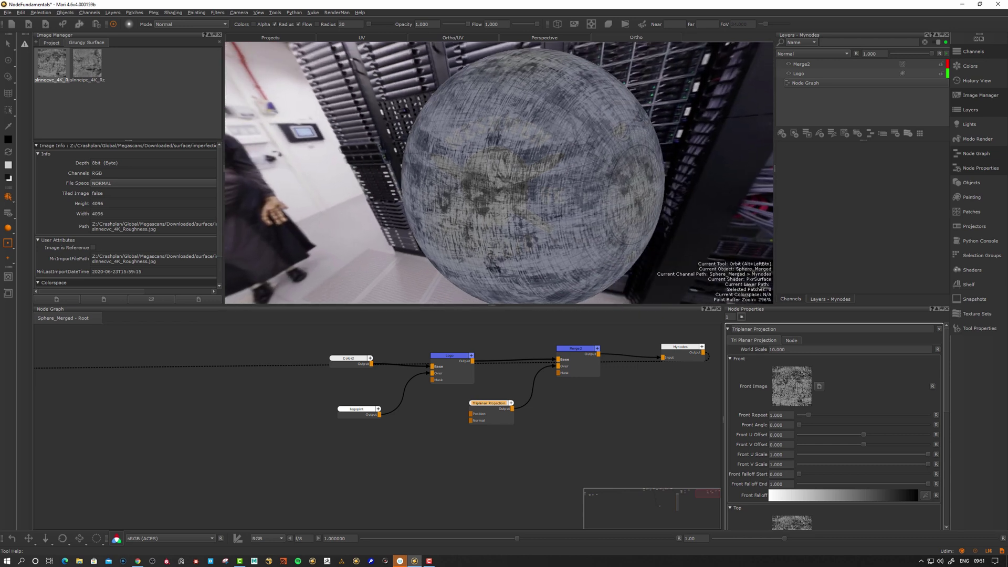
# Set the blend mode of the second Merge node to Multiply
pyautogui.doubleClick(572, 350)
pyautogui.click(800, 350)
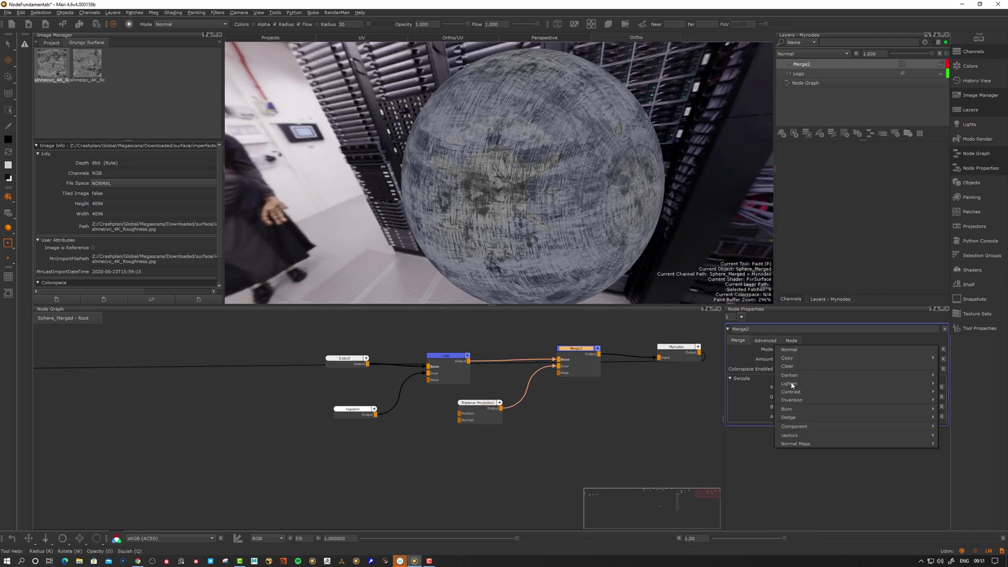
pyautogui.moveTo(796, 375)
pyautogui.click(956, 384)
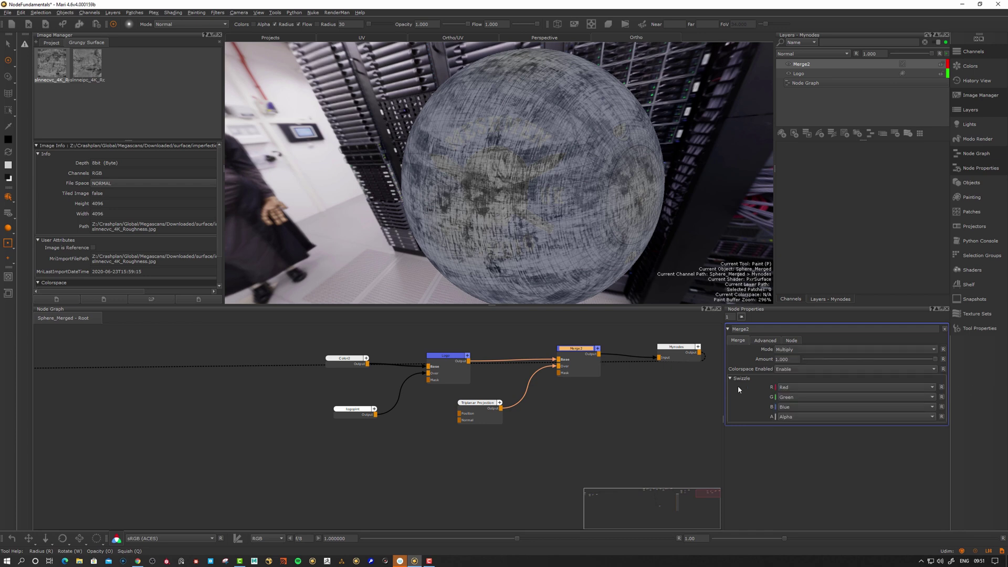
# Shift the Triplanar Projection node slightly away from the second Merge, and lower that Merge's Amount to 0.000
pyautogui.click(466, 412)
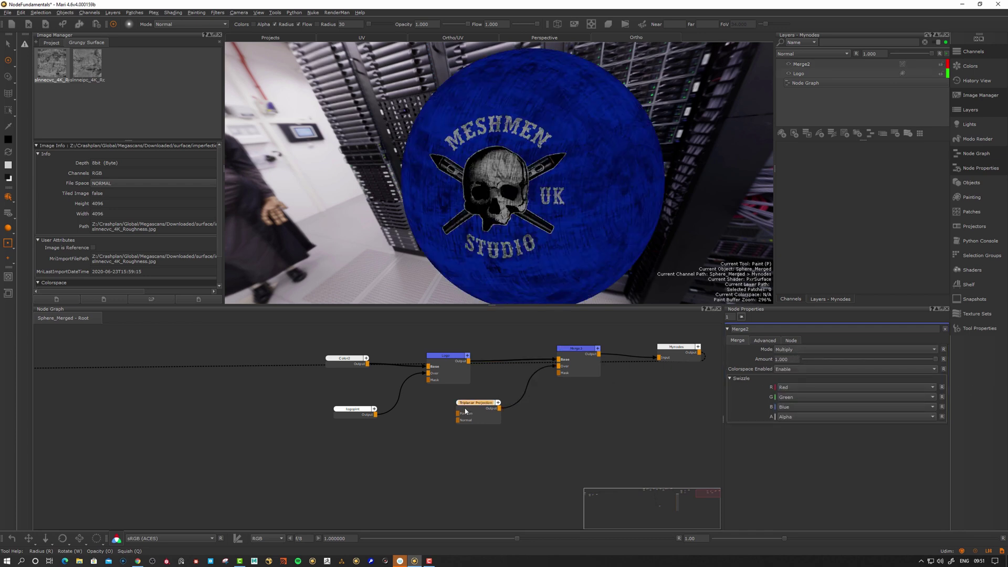
pyautogui.moveTo(465, 415); pyautogui.dragTo(463, 413)
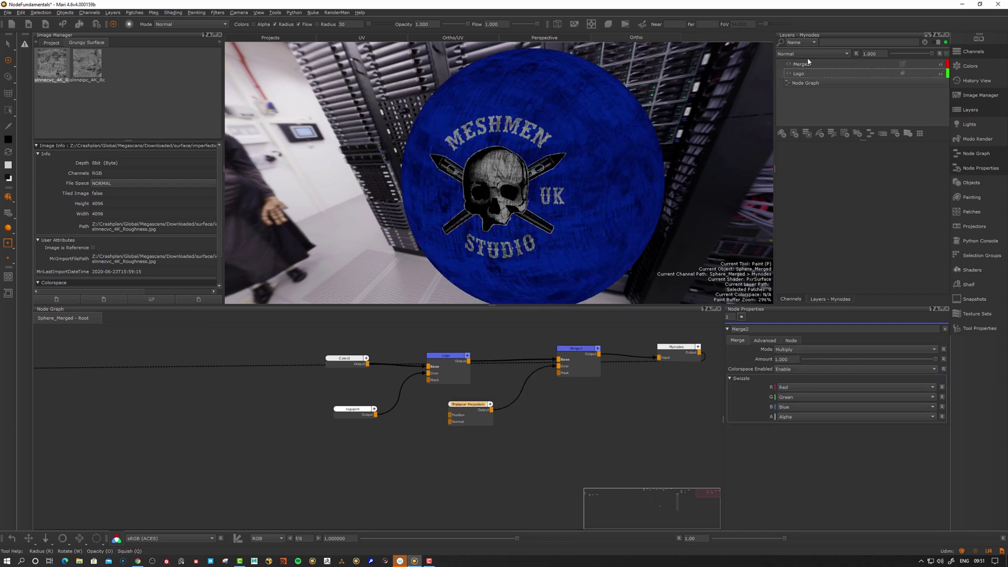
pyautogui.moveTo(567, 351); pyautogui.dragTo(564, 350)
pyautogui.moveTo(937, 362); pyautogui.dragTo(805, 360)
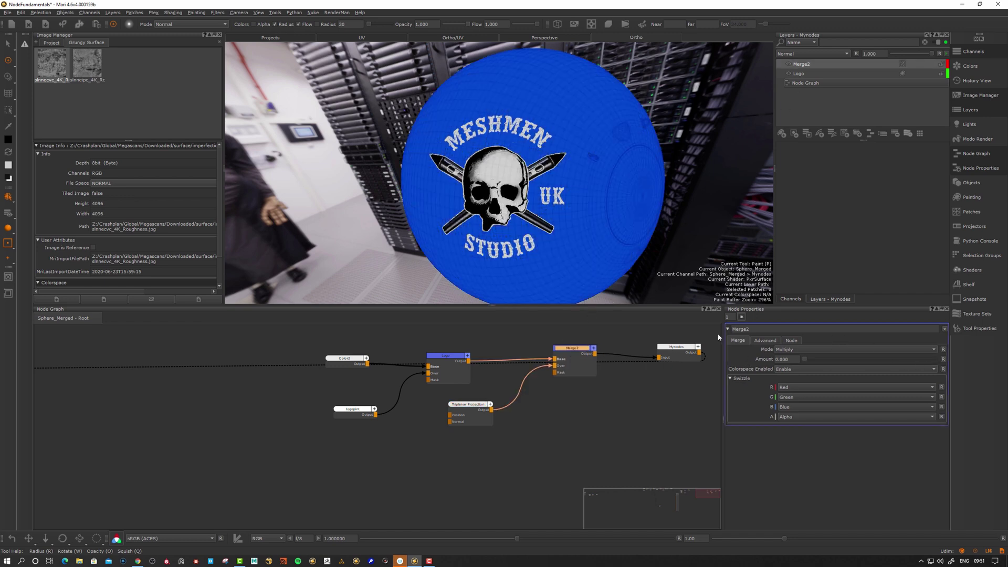
# Set the second Merge node's Amount to 0.250 and inspect the multiplied grunge over the logo and sphere
pyautogui.scroll(5, 597, 184)
pyautogui.scroll(1, 592, 187)
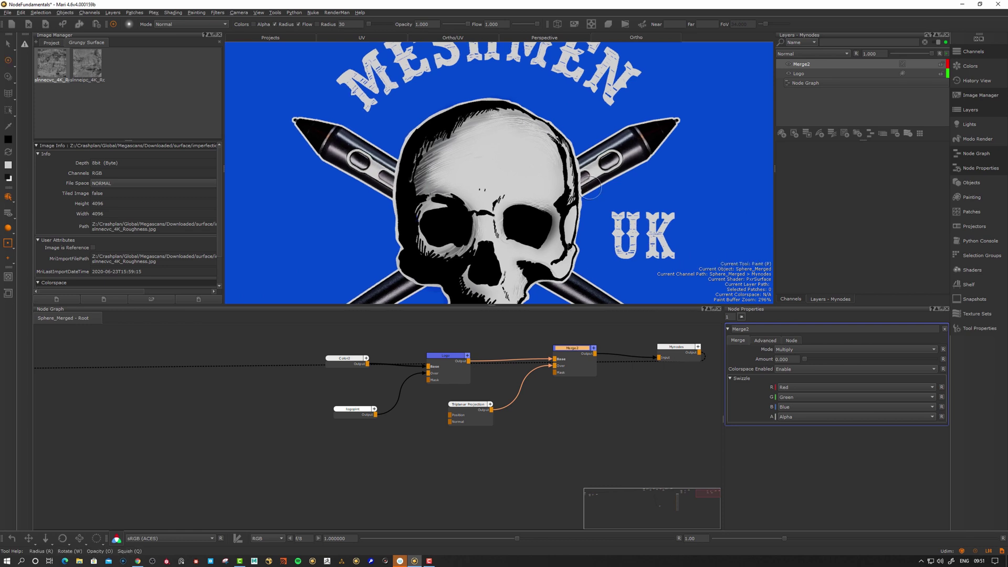
pyautogui.moveTo(806, 359); pyautogui.dragTo(837, 358)
pyautogui.scroll(-8, 557, 202)
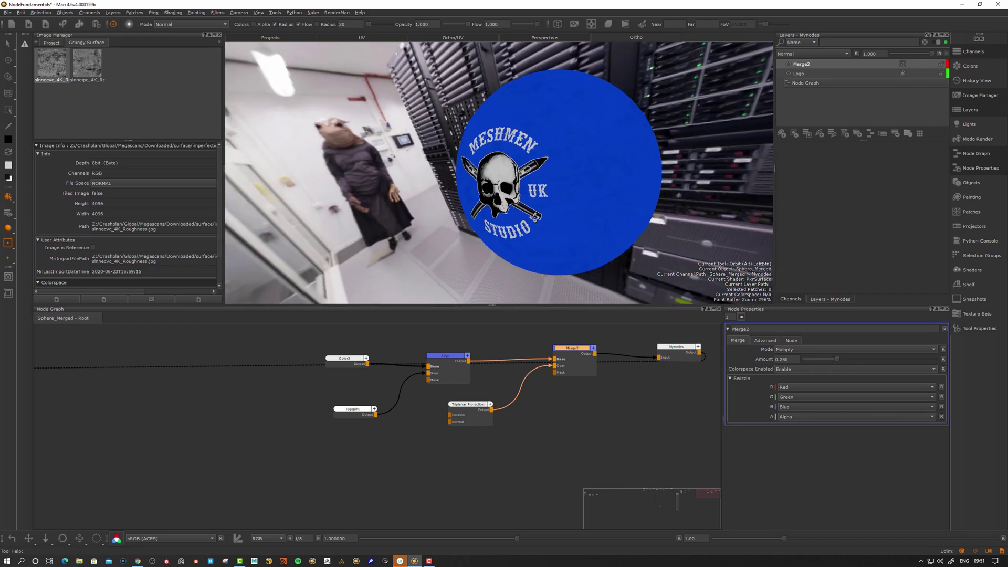
pyautogui.keyDown('alt'); pyautogui.moveTo(568, 200); pyautogui.dragTo(597, 218); pyautogui.keyUp('alt')
pyautogui.scroll(3, 584, 209)
# Tidy the hand-built chain by nudging the second Merge, the channel output node and the Color node into line
pyautogui.moveTo(578, 362); pyautogui.dragTo(566, 367)
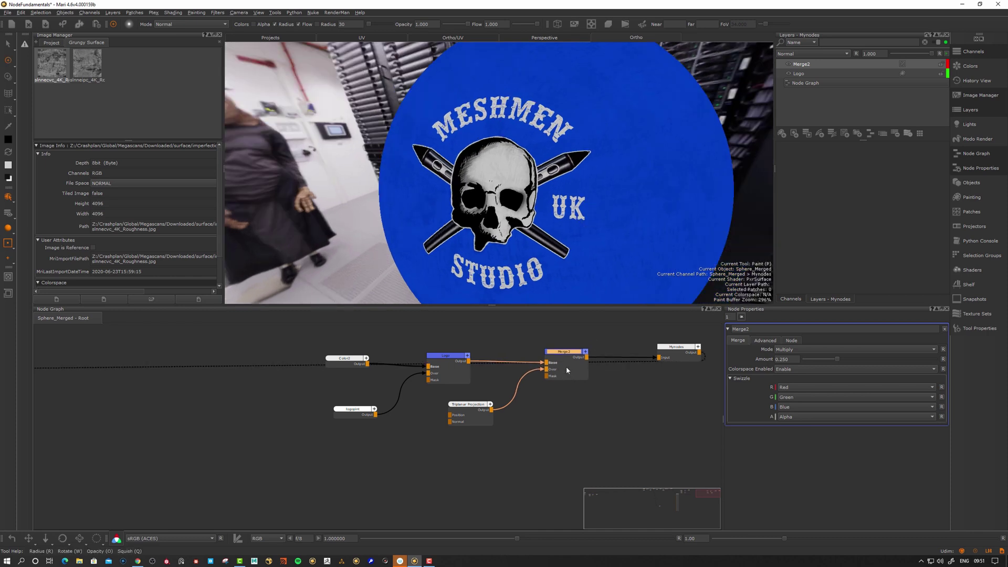
pyautogui.moveTo(684, 353); pyautogui.dragTo(675, 359)
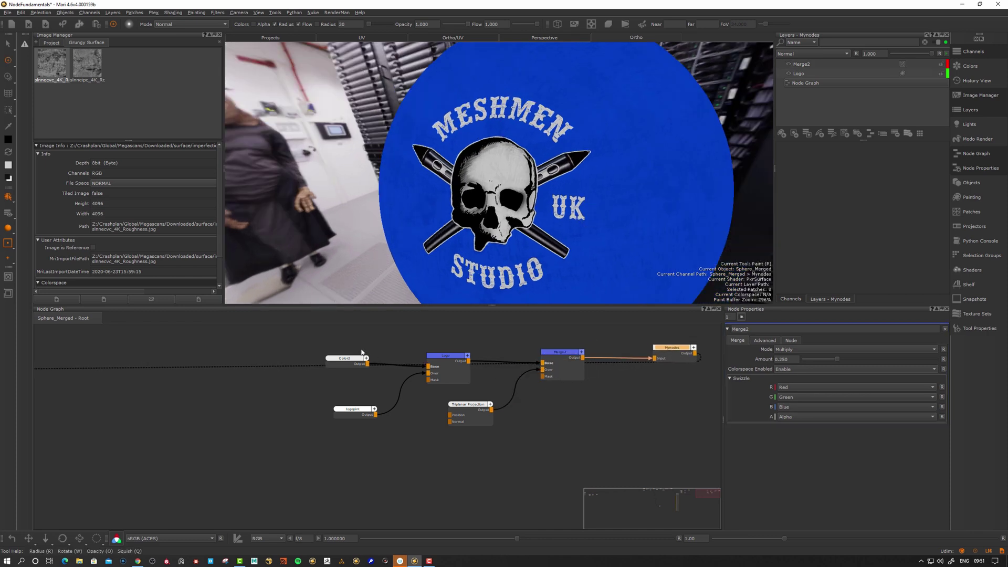
pyautogui.moveTo(342, 362); pyautogui.dragTo(339, 365)
# Select the whole hand-built logo node chain and move it directly above the layer-generated node chain
pyautogui.scroll(-9, 308, 402)
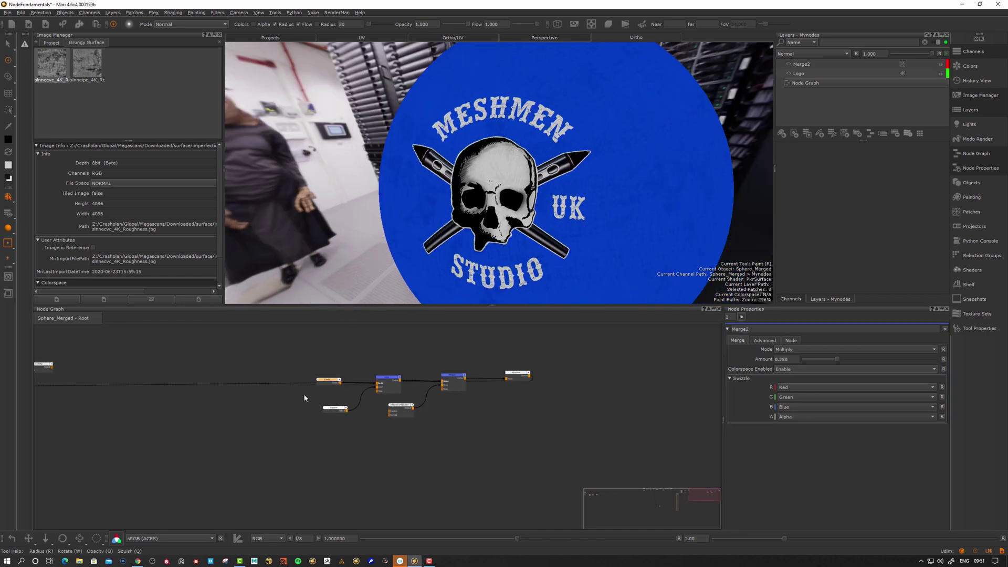
pyautogui.moveTo(305, 404); pyautogui.dragTo(432, 407, button='middle')
pyautogui.scroll(2, 353, 379)
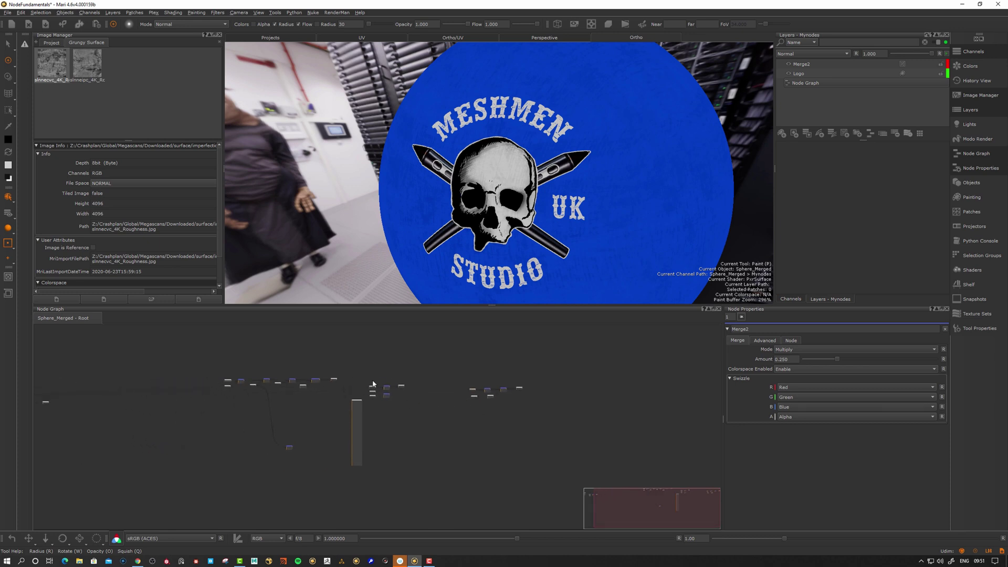
pyautogui.moveTo(352, 419); pyautogui.dragTo(368, 457)
pyautogui.moveTo(457, 370); pyautogui.dragTo(617, 442)
pyautogui.moveTo(594, 393); pyautogui.dragTo(227, 353)
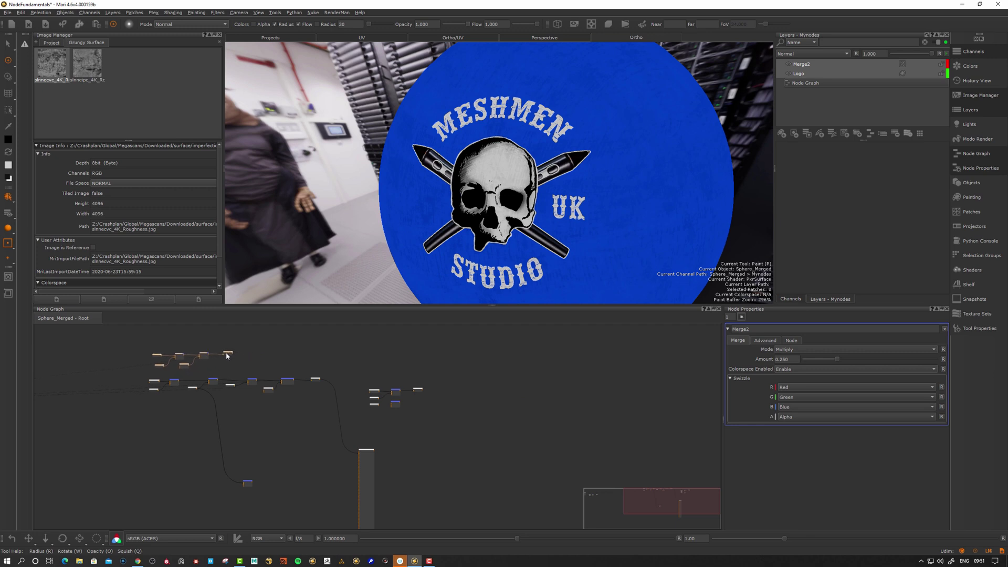
# Compare both chains, selecting the lower chain's Bottom Transparency, Paint and Base merge nodes and shifting them slightly as a group
pyautogui.moveTo(241, 357); pyautogui.dragTo(468, 370, button='middle')
pyautogui.scroll(4, 408, 379)
pyautogui.scroll(2, 408, 379)
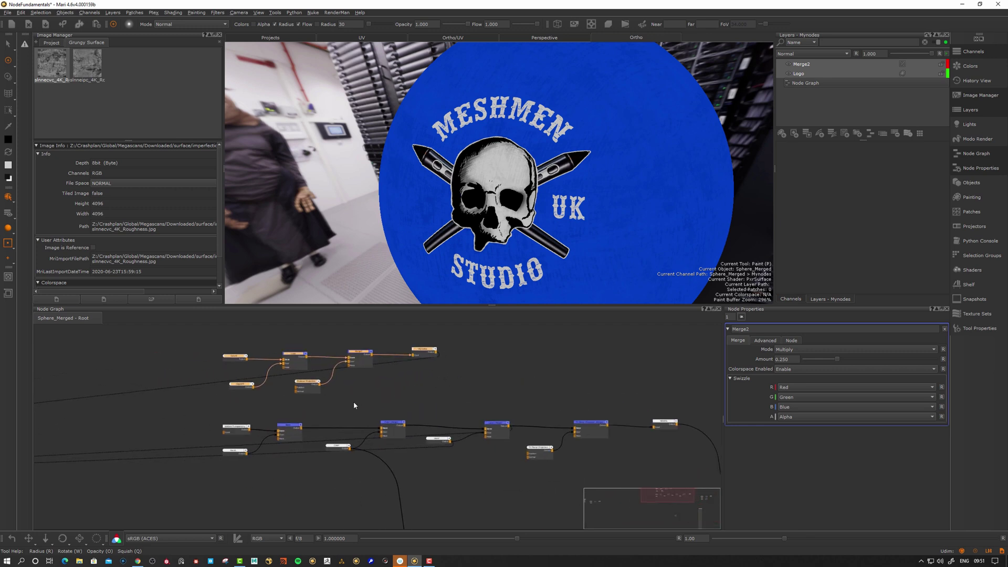
pyautogui.scroll(1, 355, 403)
pyautogui.moveTo(365, 405); pyautogui.dragTo(468, 357, button='middle')
pyautogui.moveTo(427, 390); pyautogui.dragTo(424, 420, button='middle')
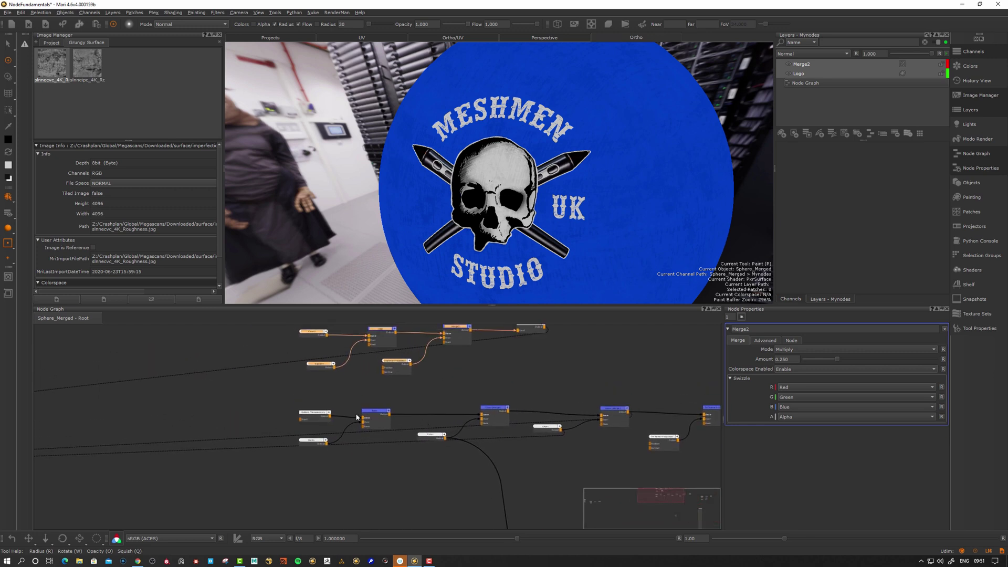
pyautogui.moveTo(357, 418); pyautogui.dragTo(361, 436, button='middle')
pyautogui.moveTo(286, 415); pyautogui.dragTo(405, 475)
pyautogui.moveTo(370, 432); pyautogui.dragTo(388, 426)
pyautogui.scroll(2, 378, 420)
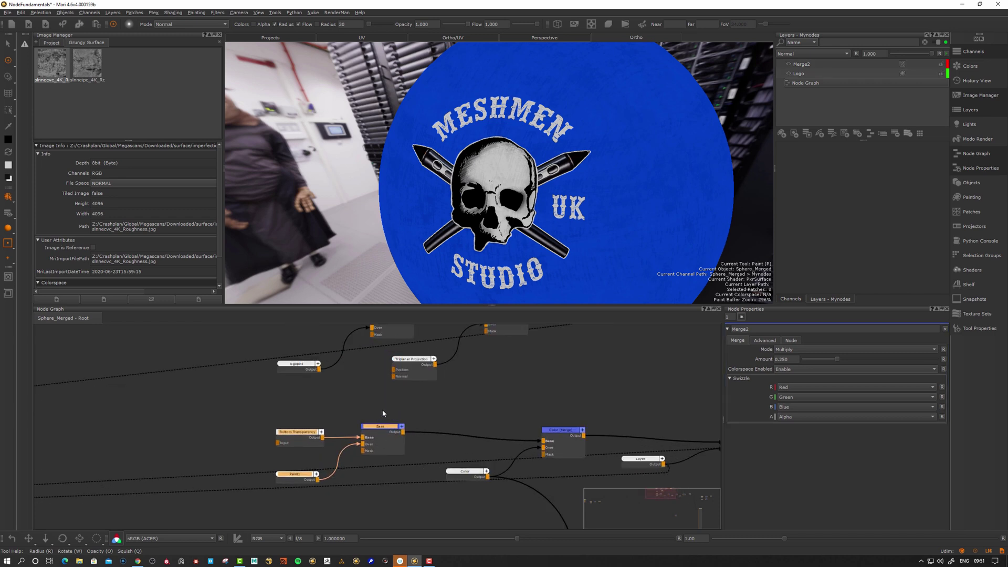
pyautogui.moveTo(454, 417); pyautogui.dragTo(412, 427, button='middle')
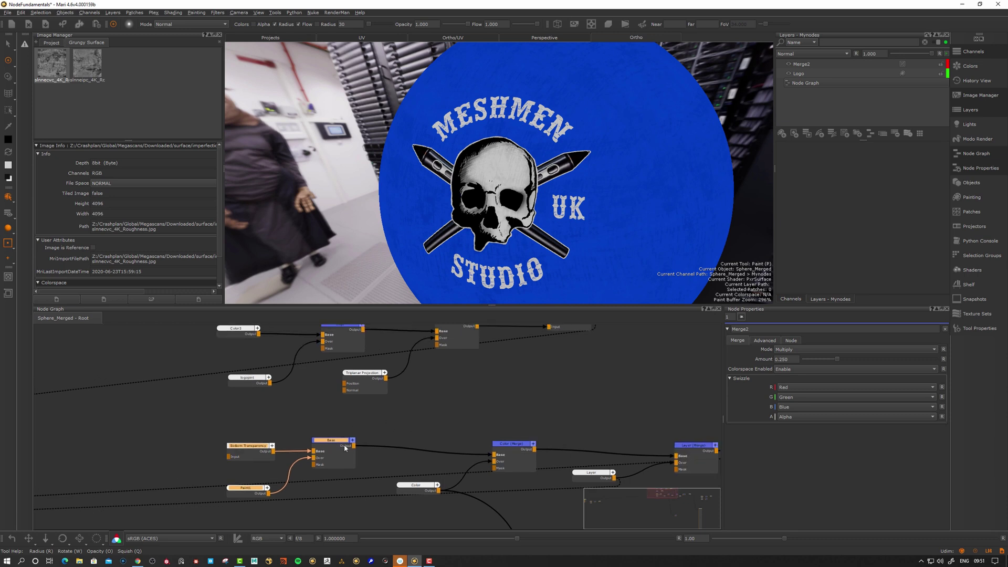
pyautogui.scroll(-4, 437, 420)
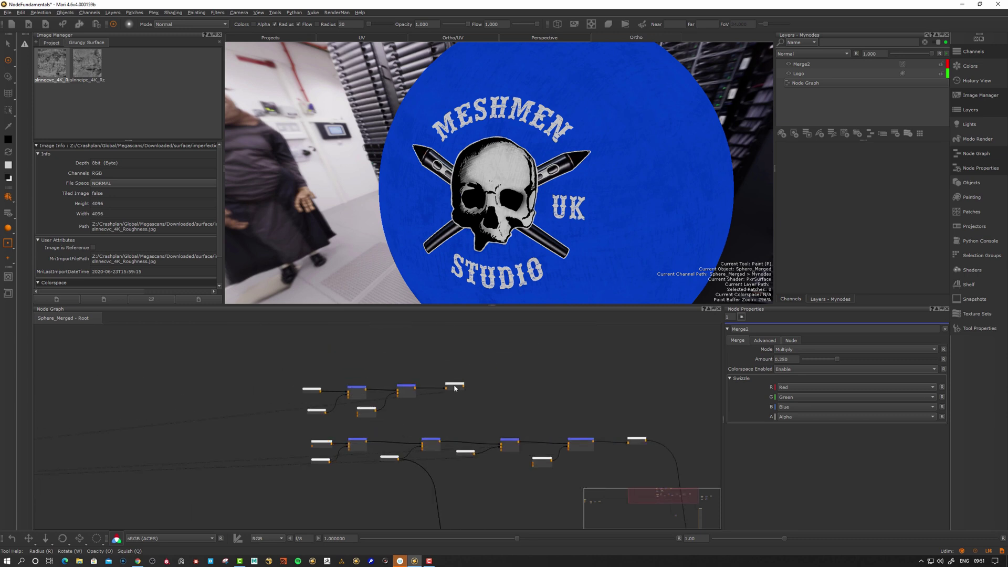